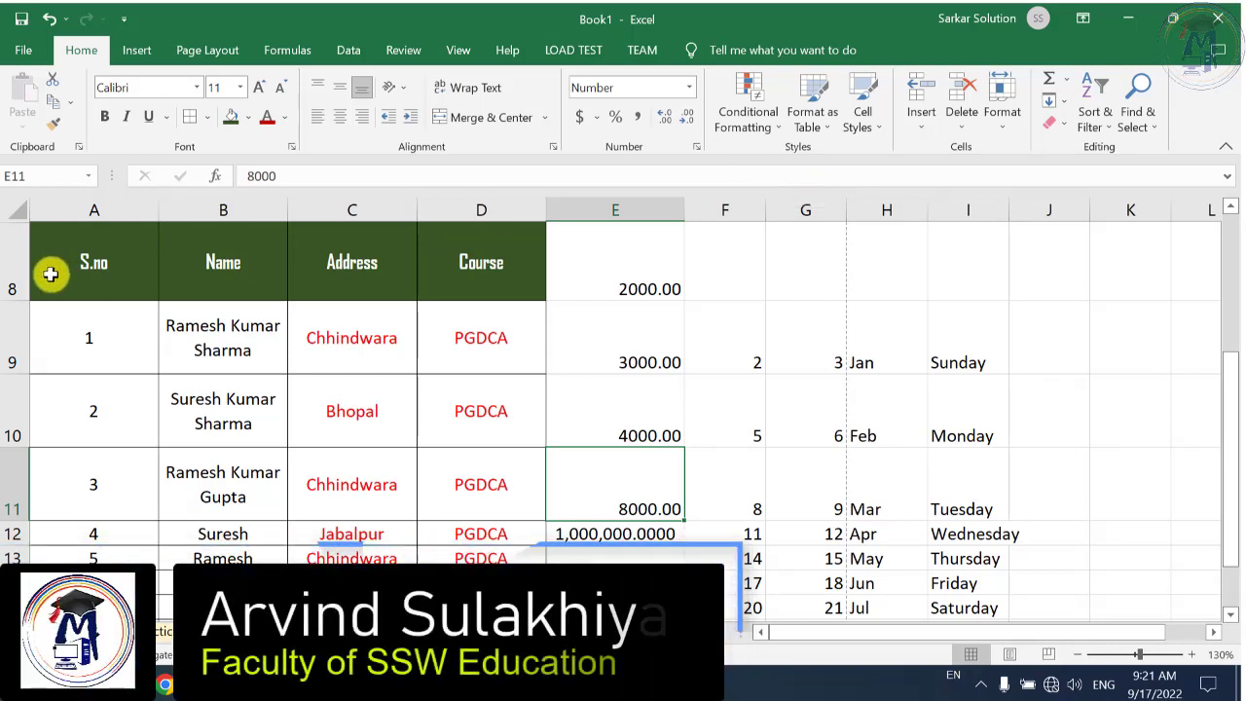
Select the S.no, Name, Address and Course header cells in row 8
{"action": "left_click_drag", "start_coordinate": [51, 274], "coordinate": [450, 265]}
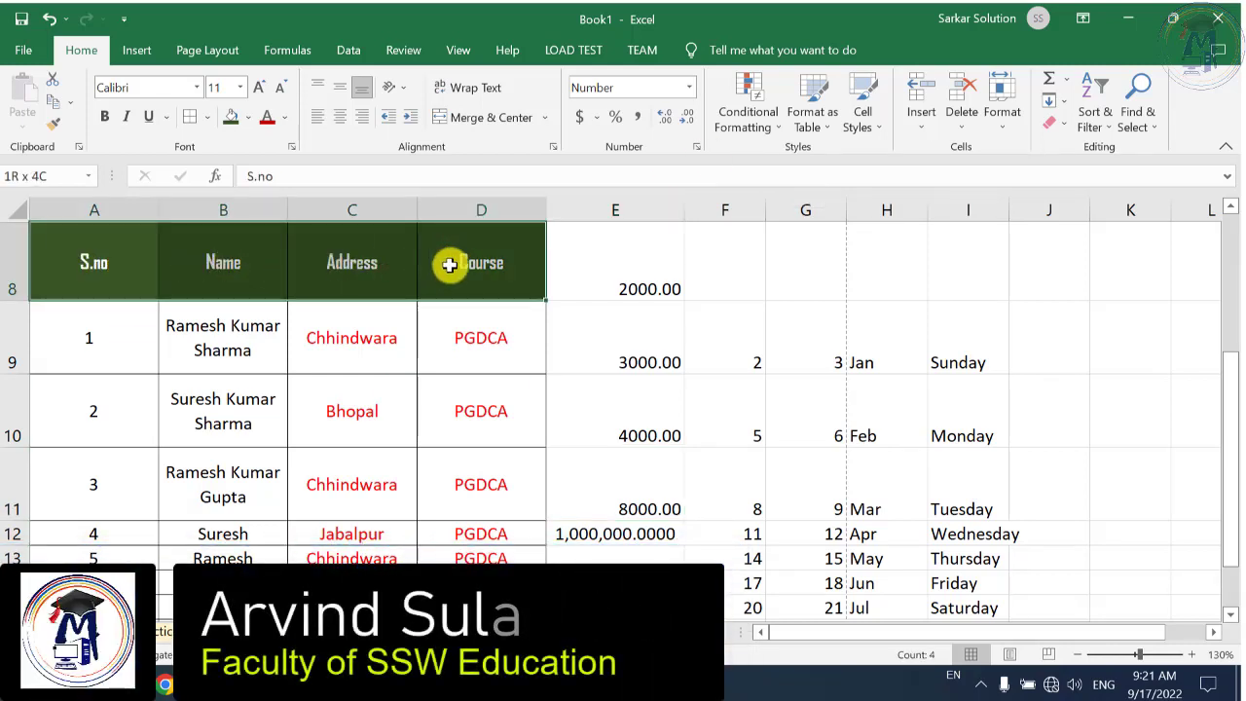
{"action": "scroll", "coordinate": [444, 350], "scroll_direction": "up", "scroll_amount": 2}
{"action": "scroll", "coordinate": [454, 347], "scroll_direction": "down", "scroll_amount": 1}
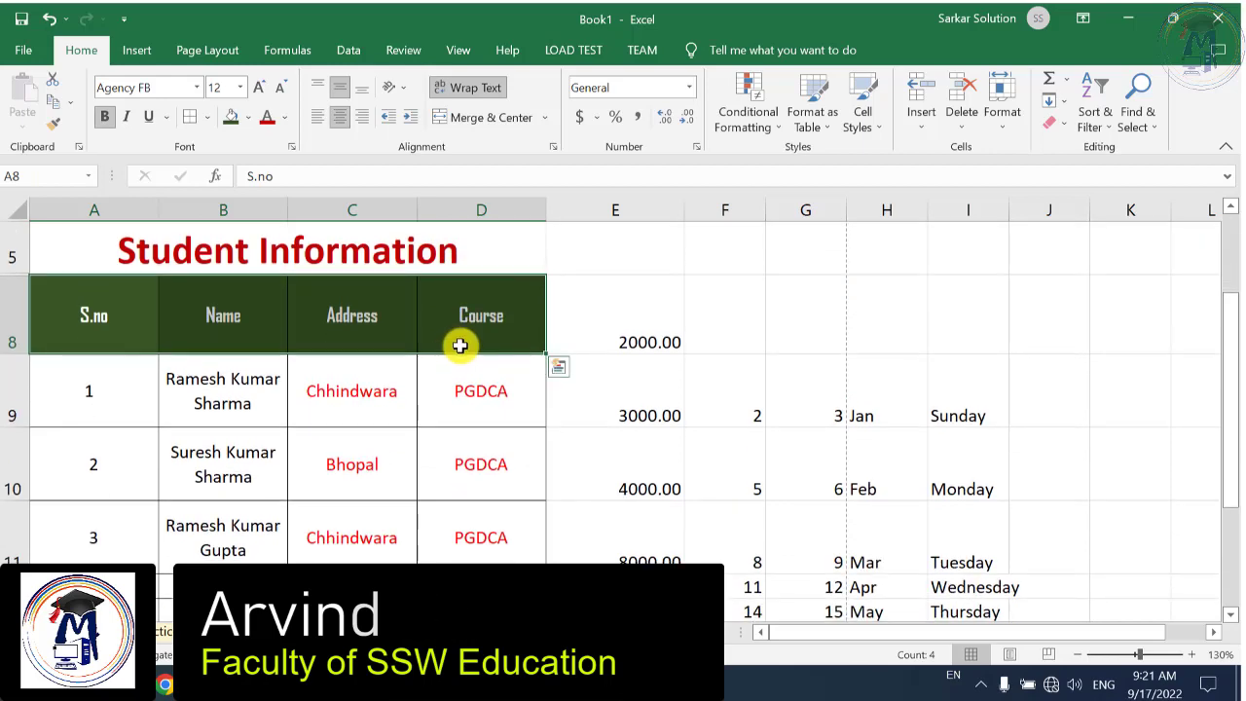
Apply the orange Accent2 cell style to the S.no–Course header cells
{"action": "left_click", "coordinate": [865, 124]}
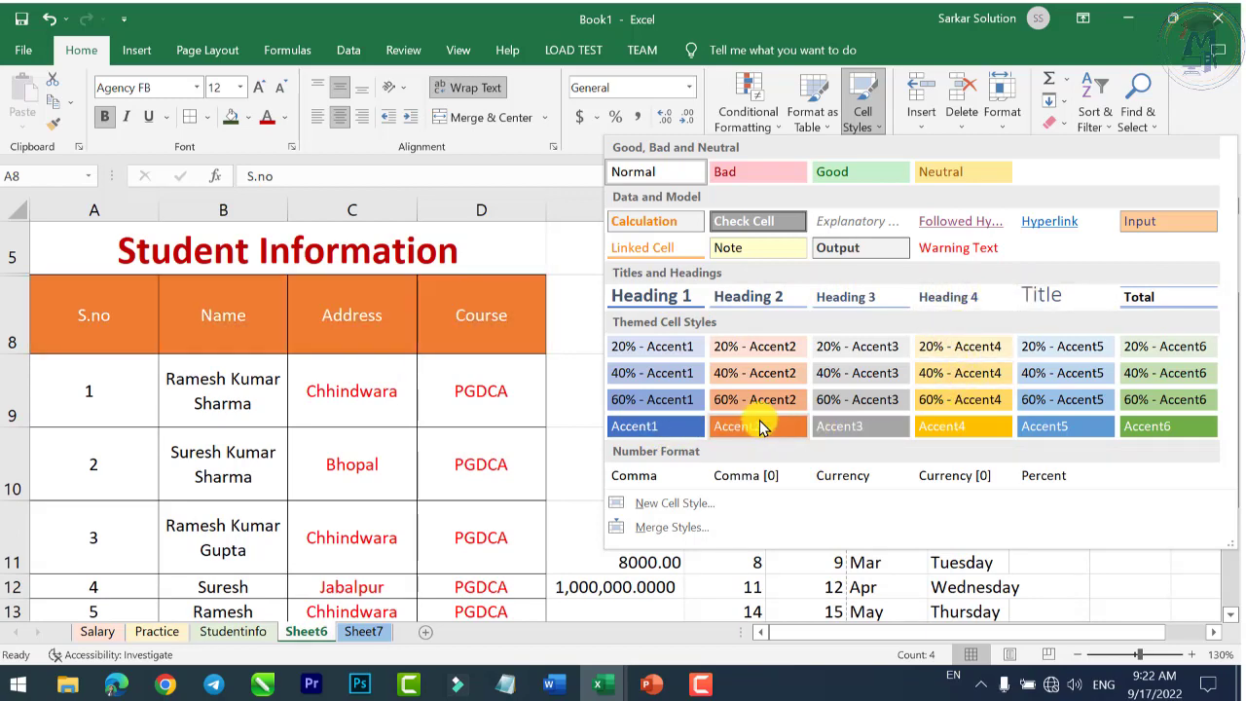
{"action": "left_click", "coordinate": [758, 431]}
{"action": "left_click", "coordinate": [868, 124]}
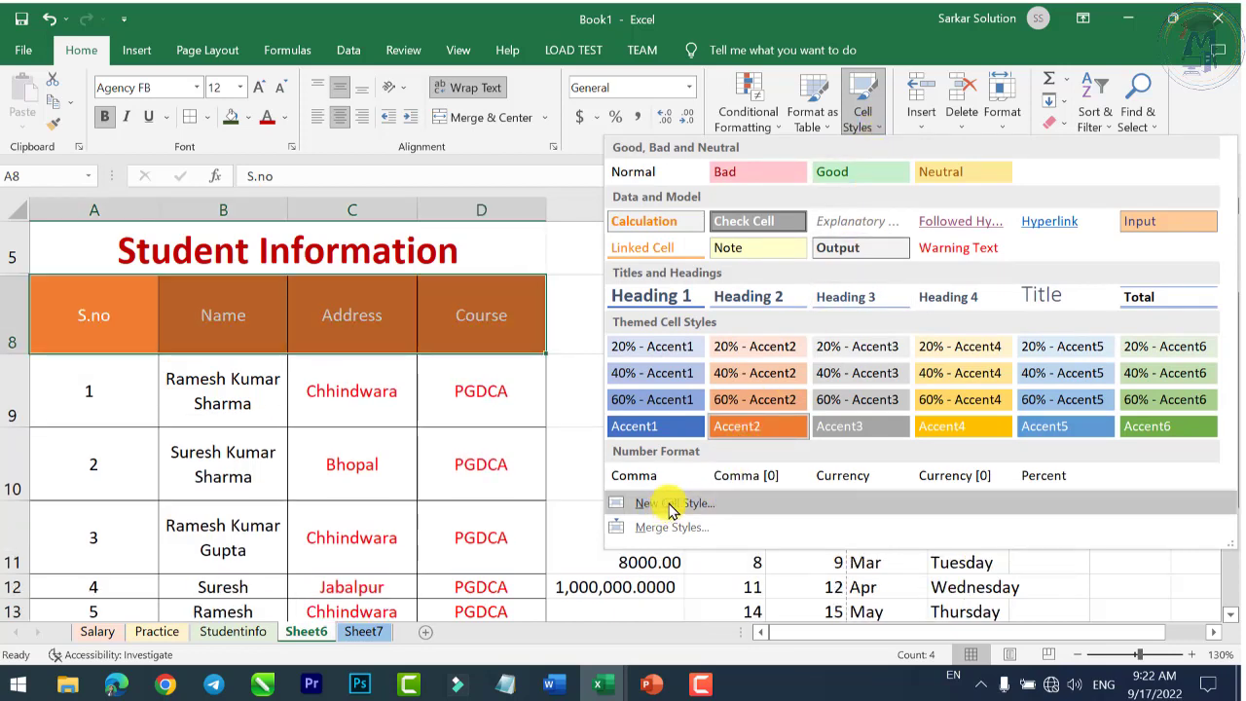
Start a new cell style named mycellstyle and bring up its formatting options
{"action": "left_click", "coordinate": [669, 507]}
{"action": "mouse_move", "coordinate": [337, 156]}
{"action": "left_mouse_down"}
{"action": "mouse_move", "coordinate": [687, 156]}
{"action": "mouse_move", "coordinate": [812, 137]}
{"action": "left_mouse_up"}
{"action": "type", "text": "mycellstyle"}
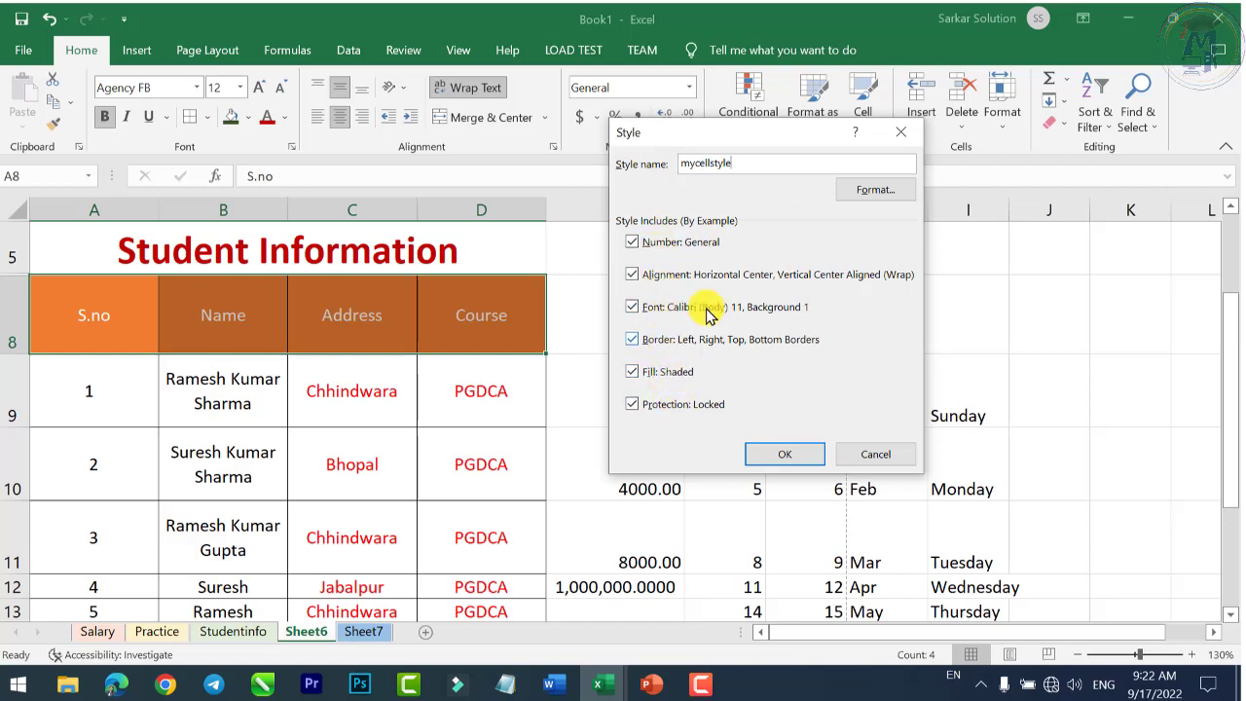
{"action": "left_click", "coordinate": [860, 195]}
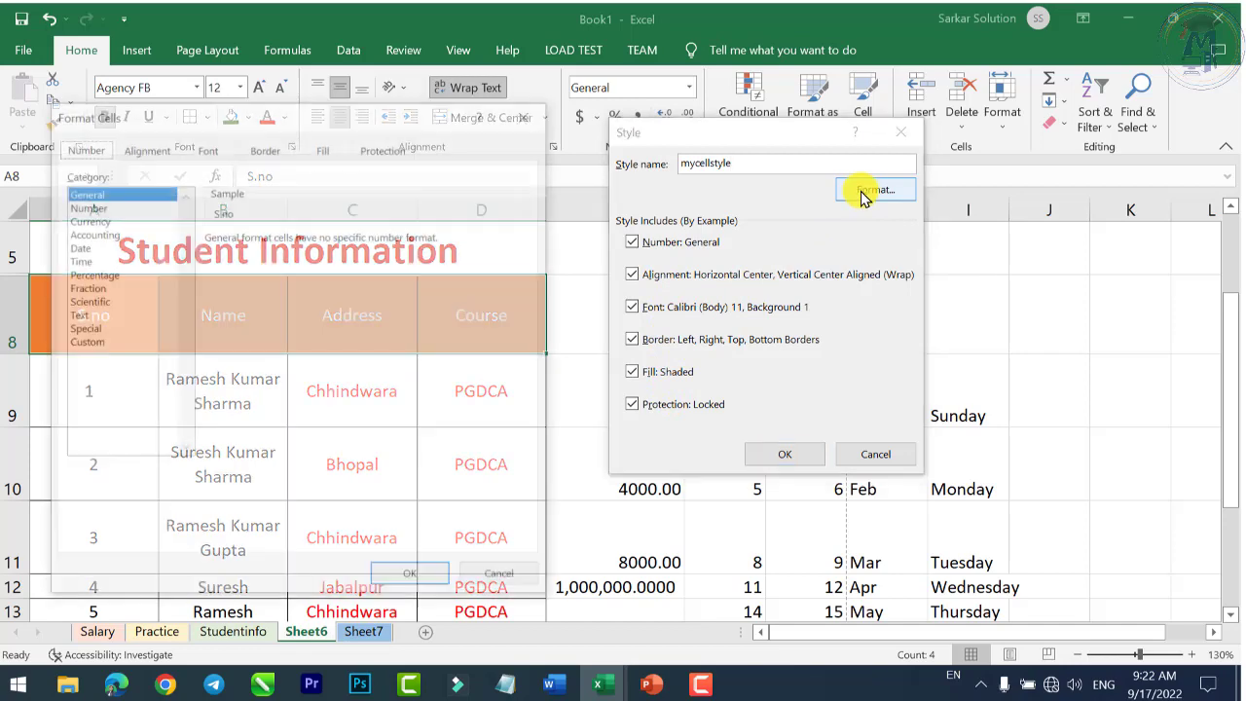
{"action": "left_click_drag", "start_coordinate": [397, 131], "coordinate": [843, 109]}
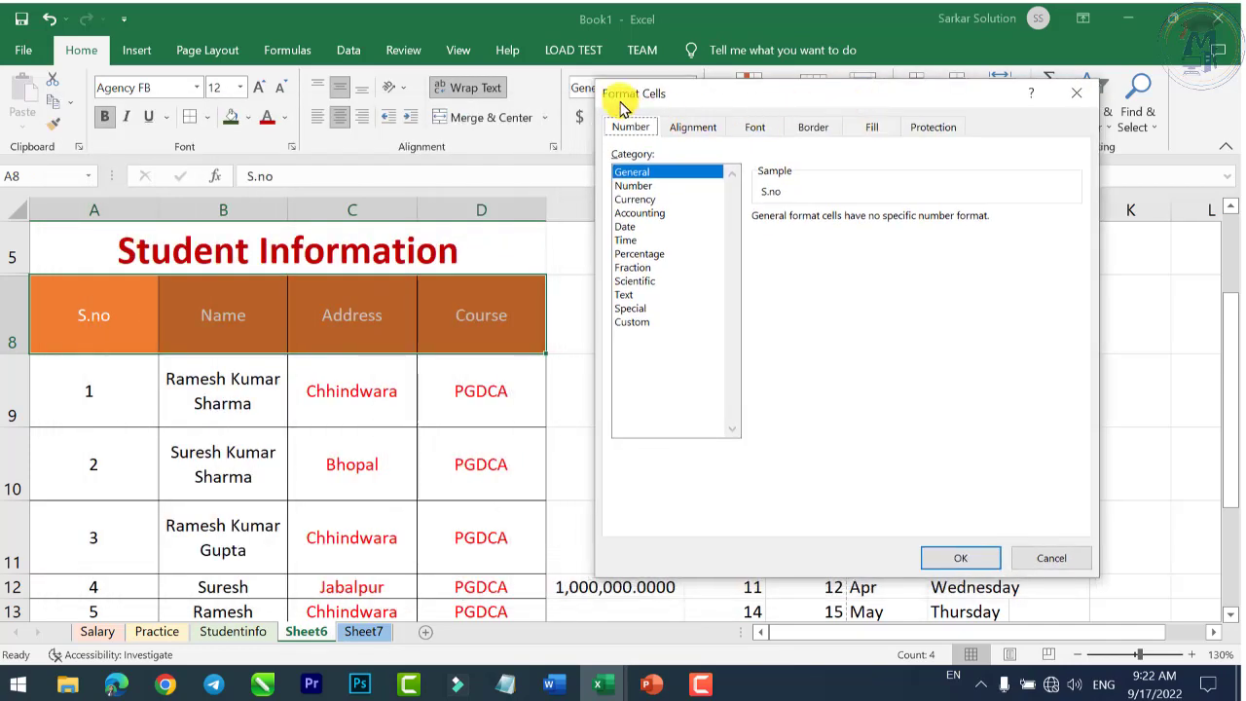
Give mycellstyle a bold 18-point yellow font with no underline
{"action": "left_click", "coordinate": [697, 128]}
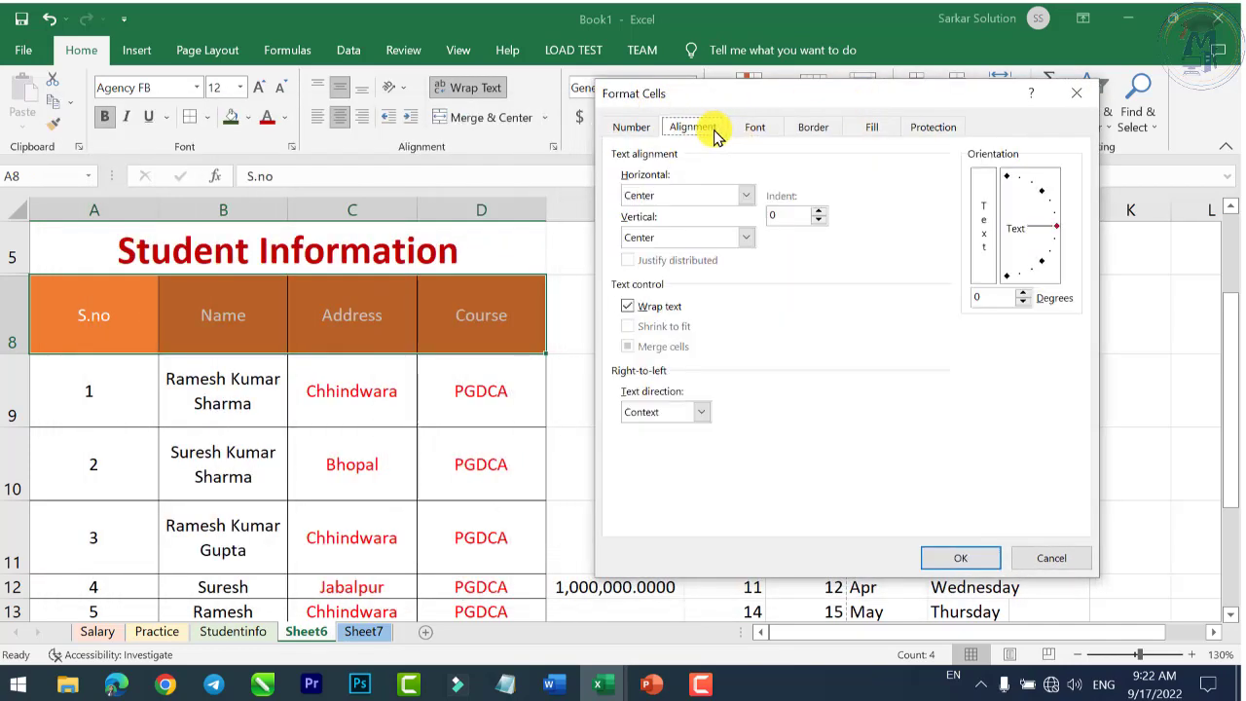
{"action": "left_click", "coordinate": [752, 127]}
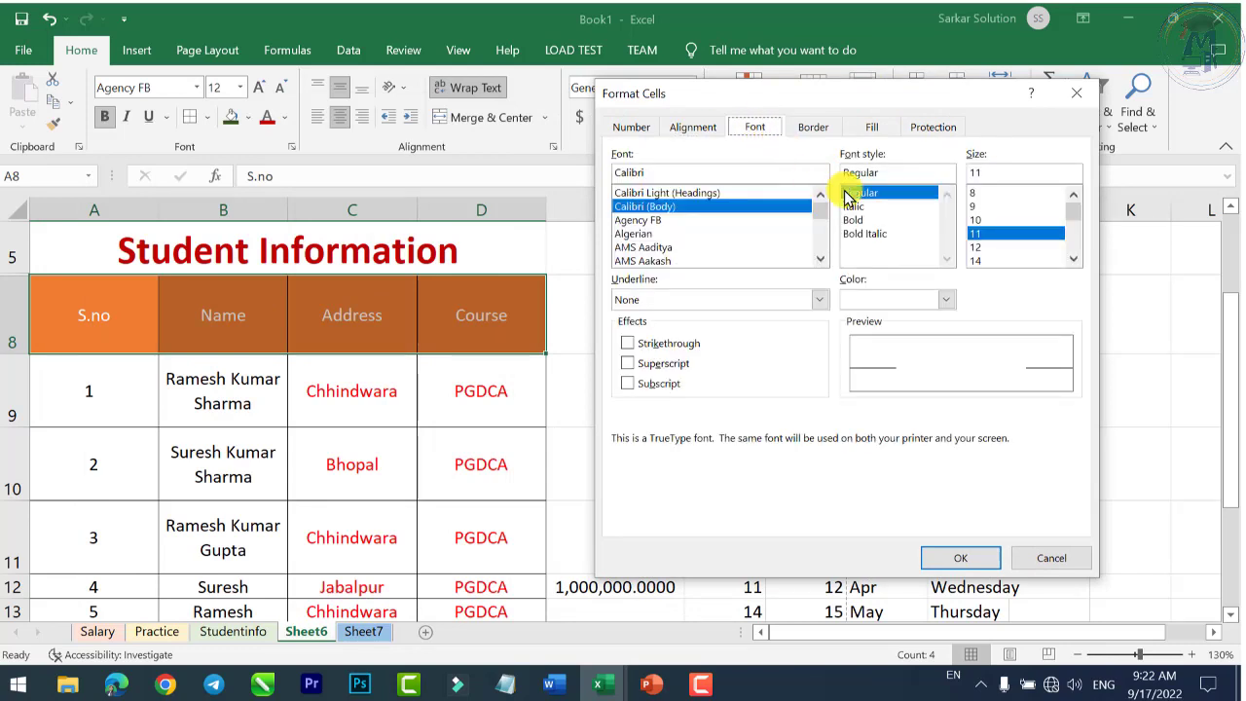
{"action": "left_click", "coordinate": [854, 221]}
{"action": "left_click_drag", "start_coordinate": [970, 253], "coordinate": [998, 253]}
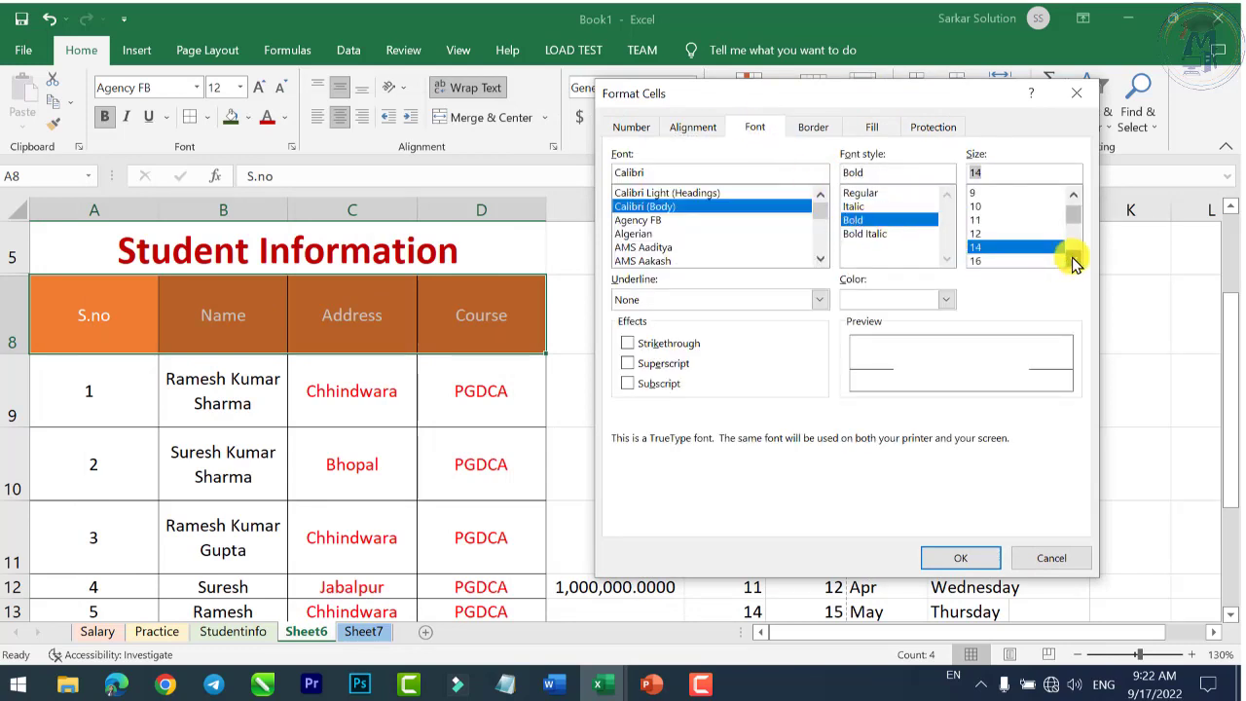
{"action": "left_click", "coordinate": [994, 247]}
{"action": "left_click", "coordinate": [818, 299]}
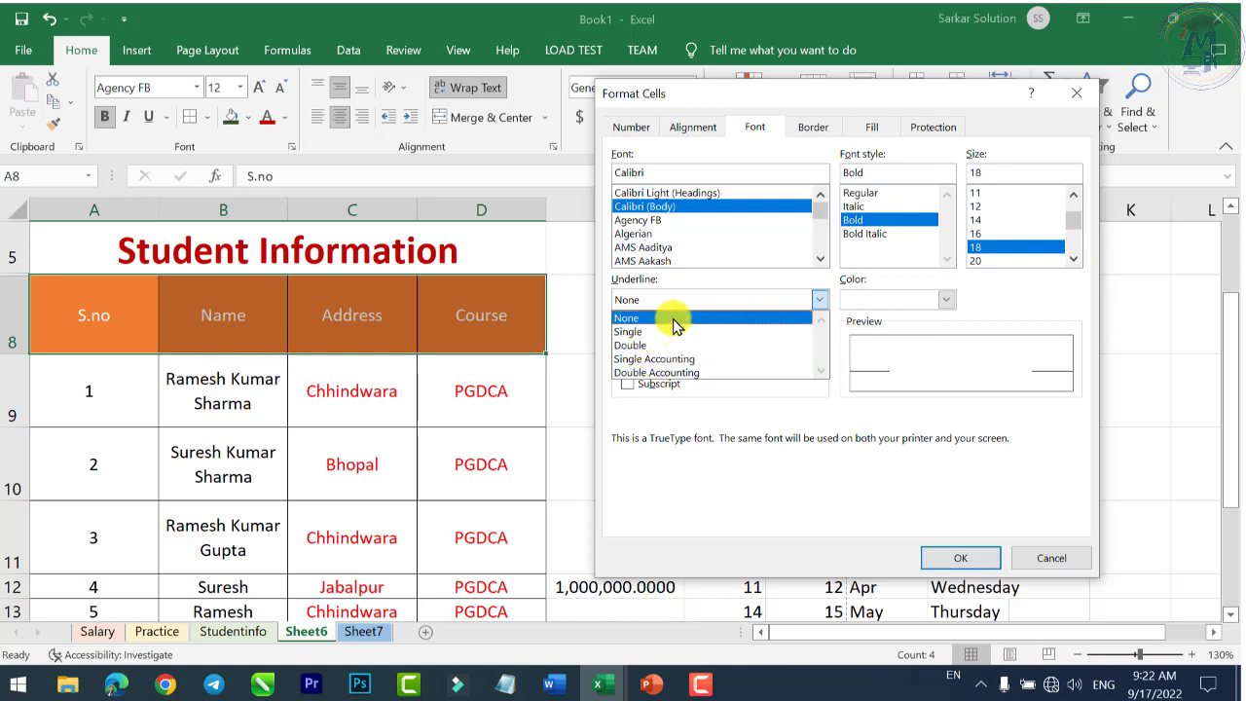
{"action": "left_click", "coordinate": [725, 299]}
{"action": "left_click", "coordinate": [893, 299]}
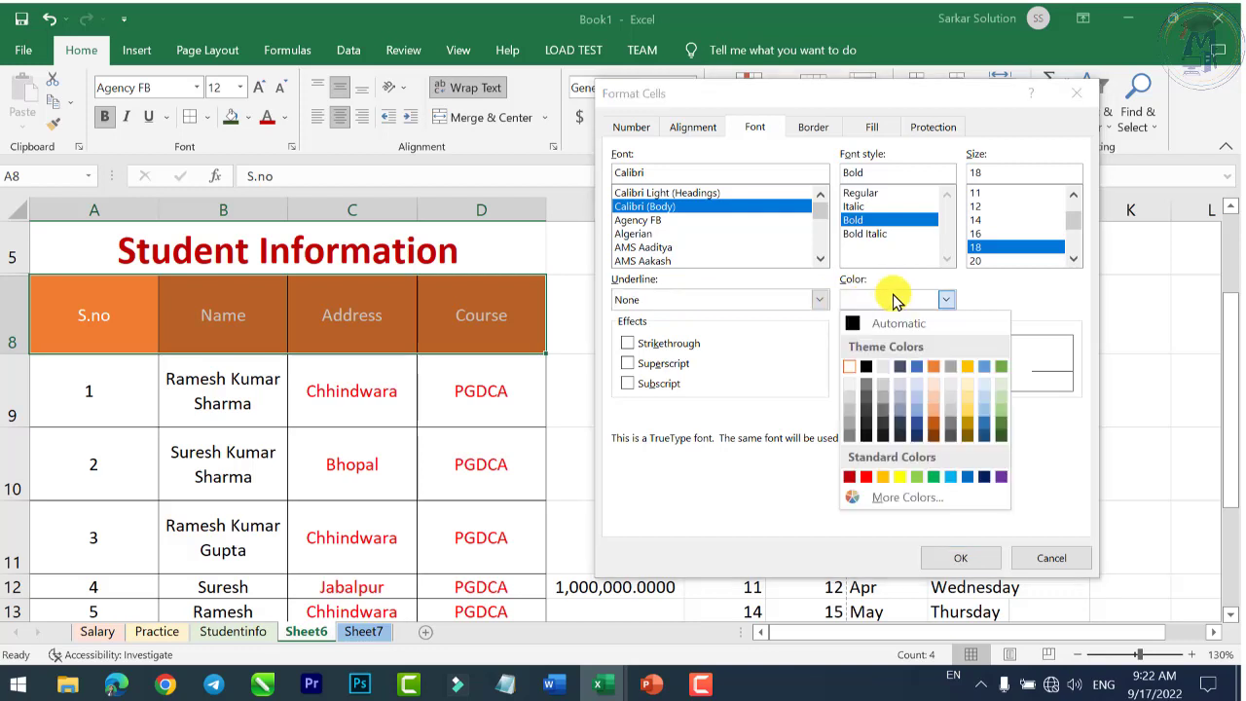
{"action": "left_click", "coordinate": [899, 476]}
Give mycellstyle a dark background fill and save the style
{"action": "left_click", "coordinate": [822, 128]}
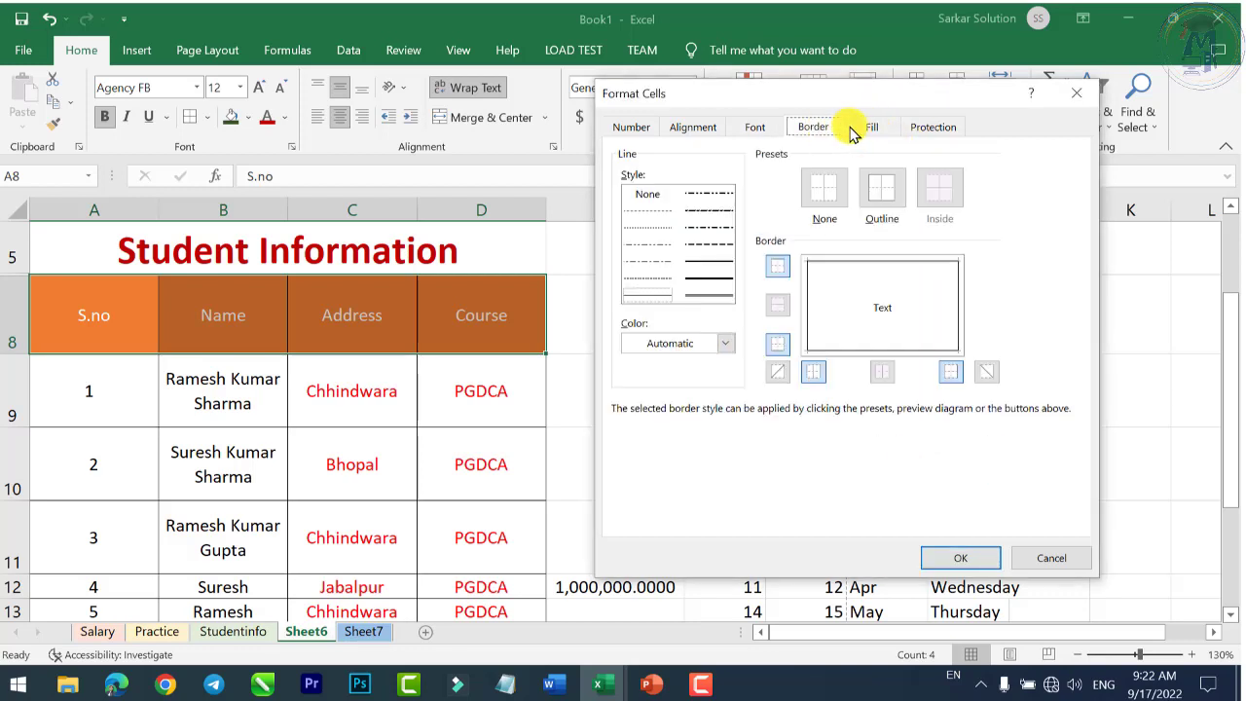
{"action": "left_click", "coordinate": [865, 127]}
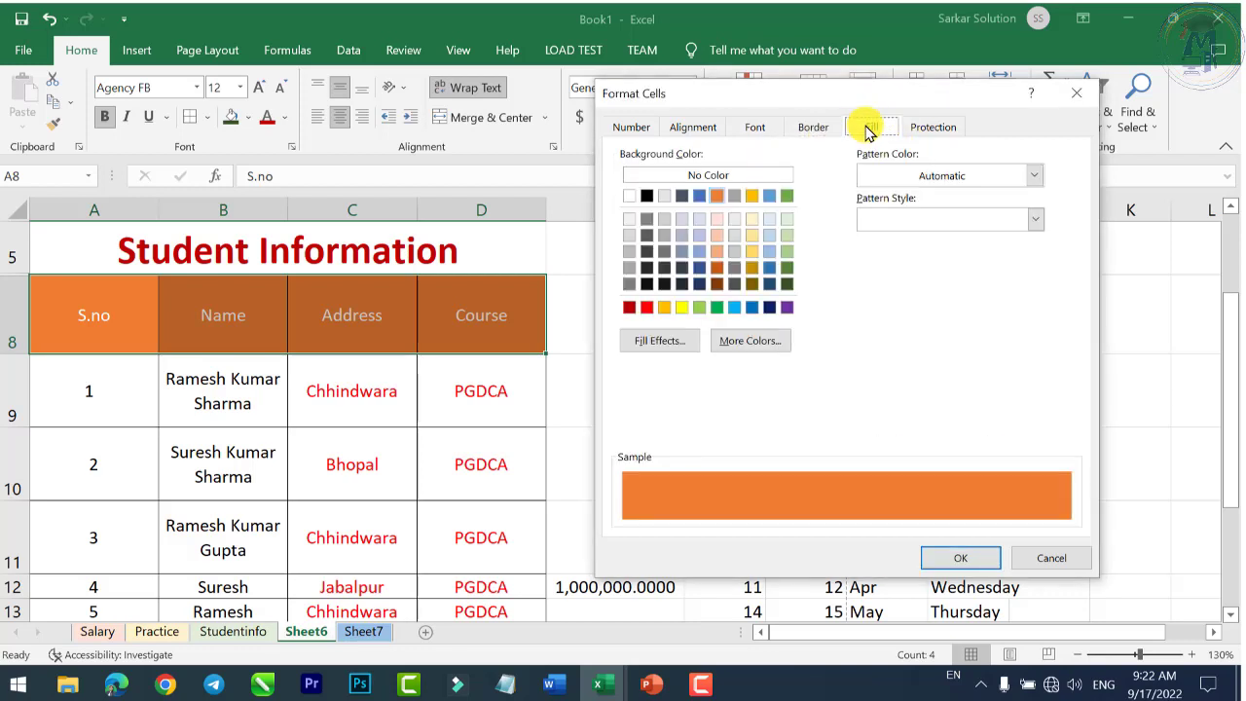
{"action": "left_click", "coordinate": [666, 284]}
{"action": "left_click", "coordinate": [952, 557]}
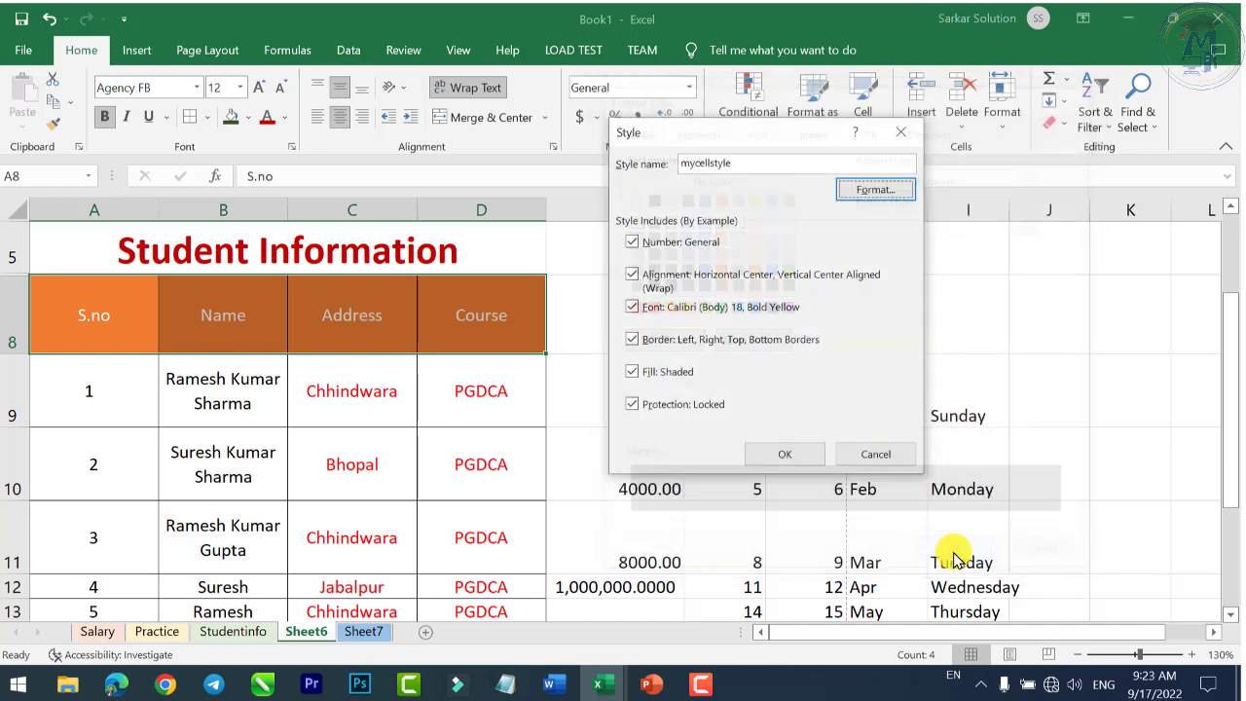
{"action": "left_click", "coordinate": [804, 453]}
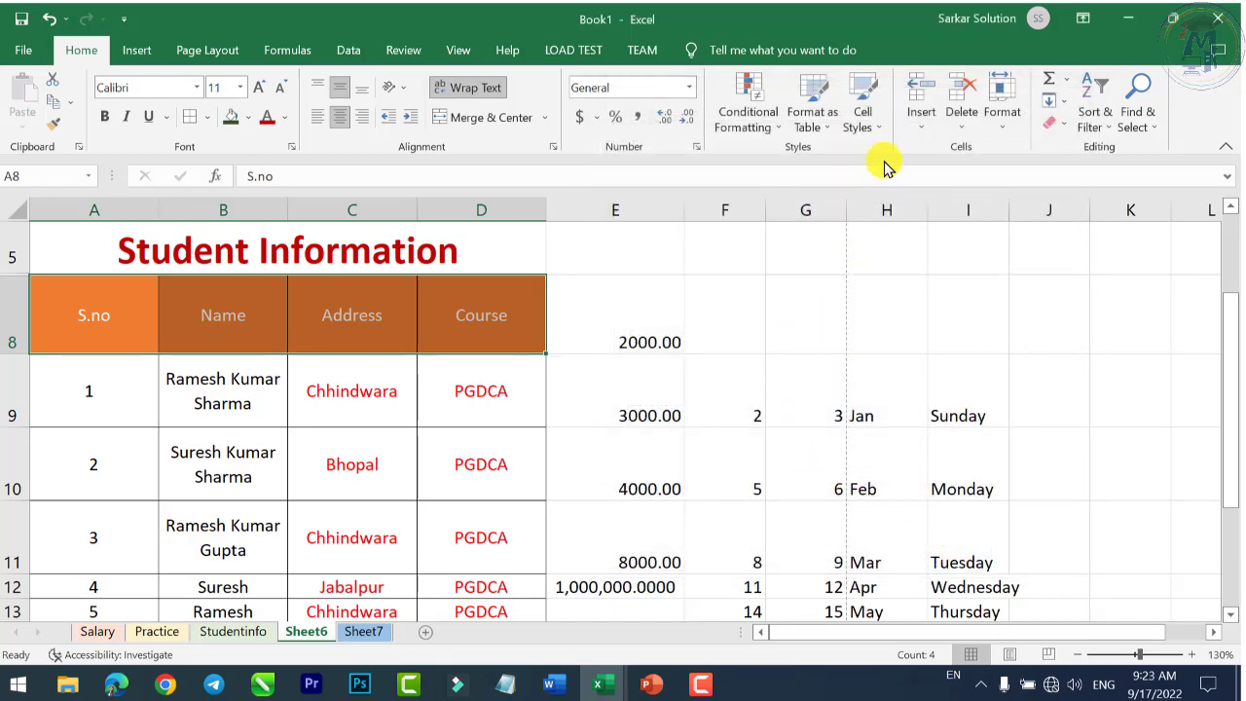
Apply the custom mycellstyle from the Cell Styles gallery to the A8:D8 headers
{"action": "left_click", "coordinate": [864, 114]}
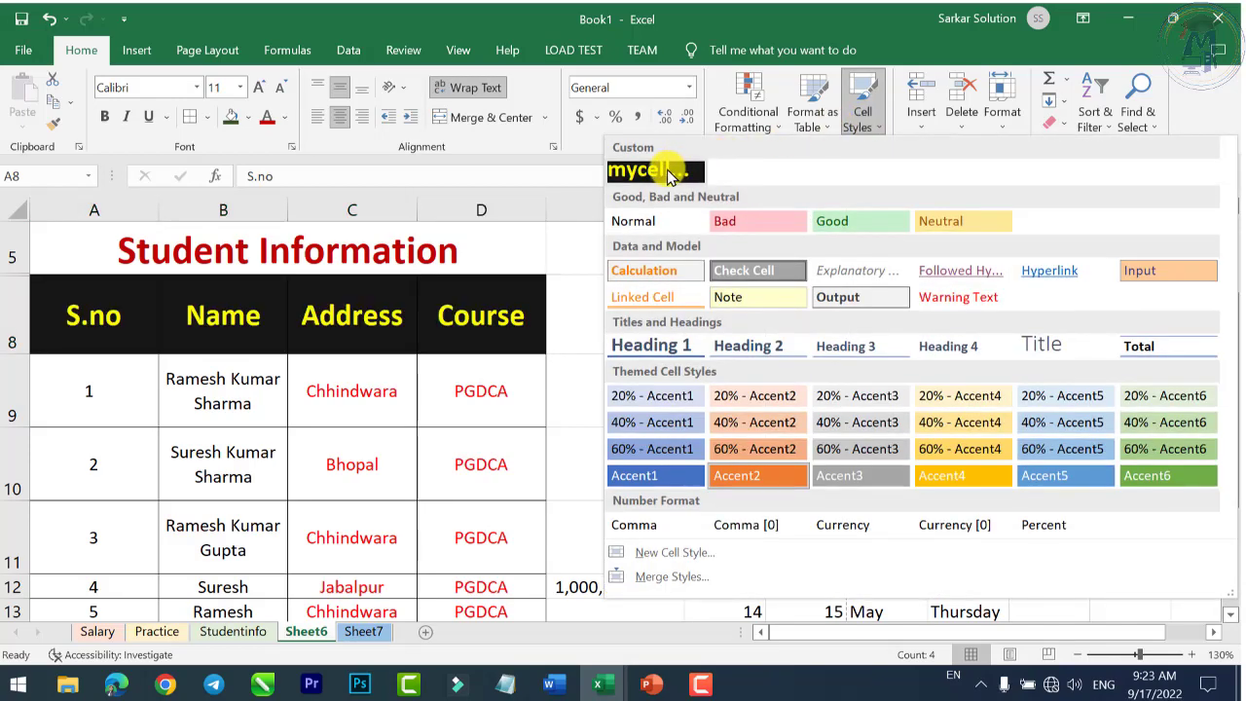
{"action": "left_click", "coordinate": [657, 173]}
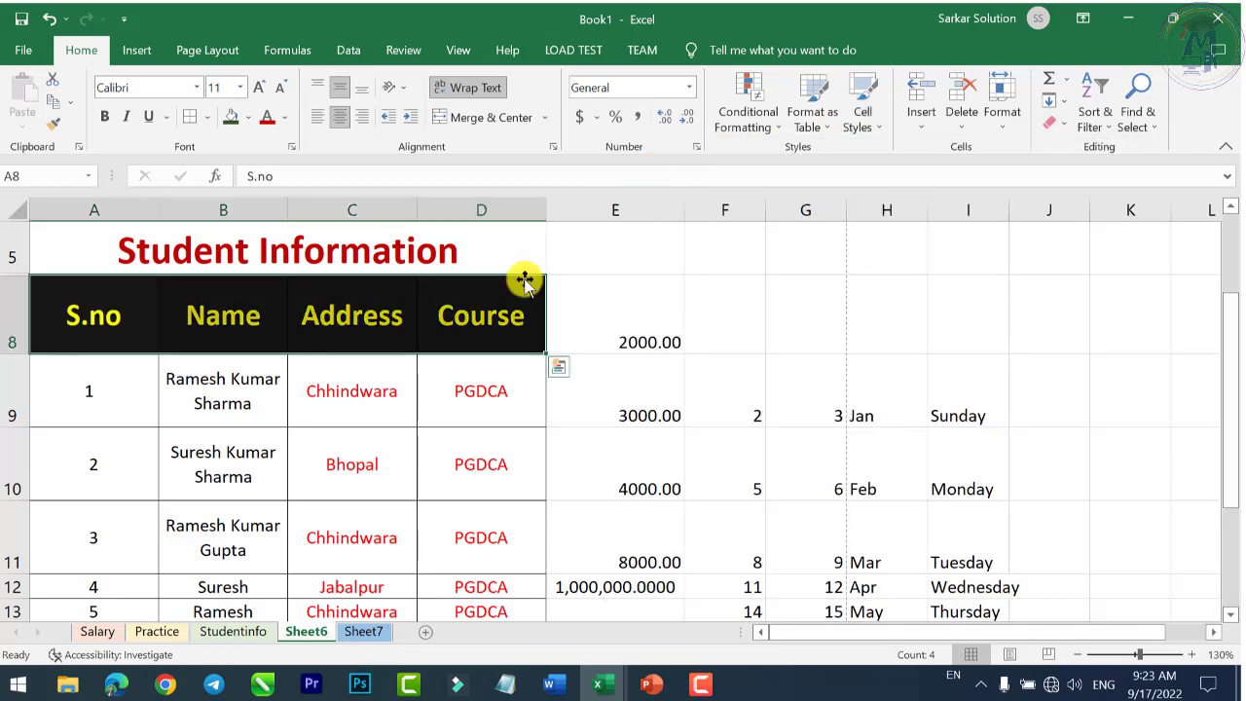
{"action": "left_click", "coordinate": [864, 121]}
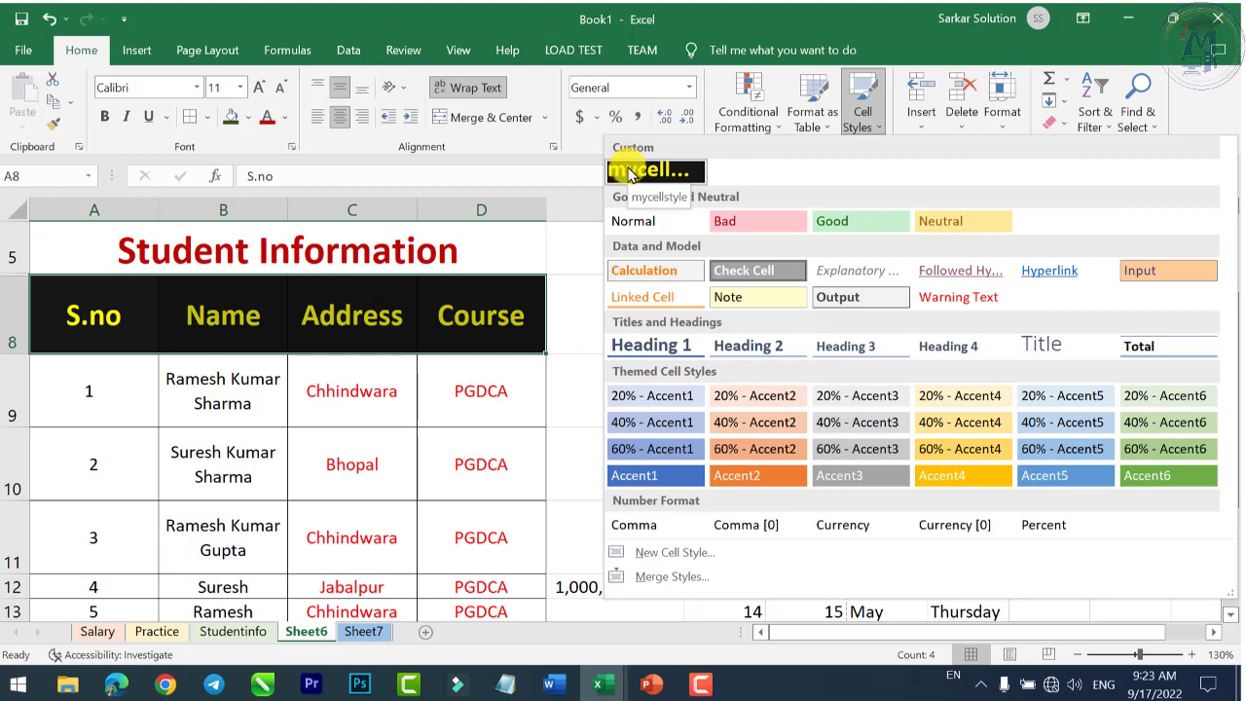
{"action": "left_click", "coordinate": [642, 176]}
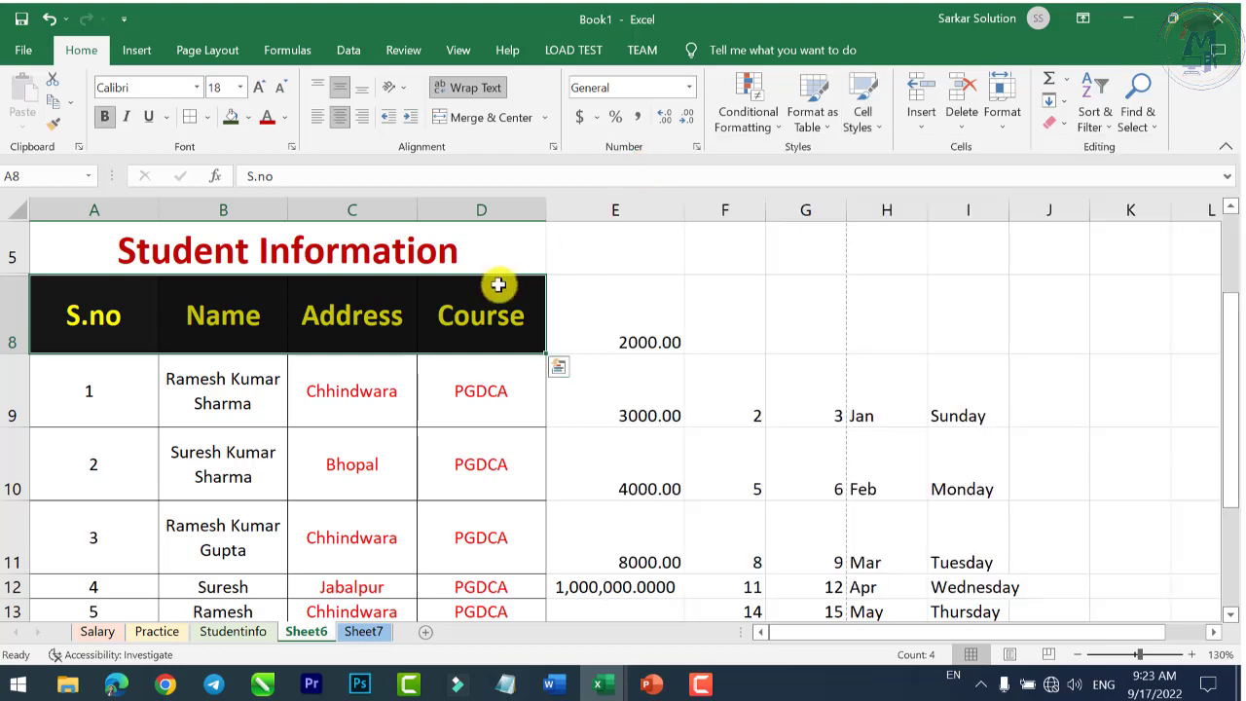
{"action": "left_click", "coordinate": [866, 131]}
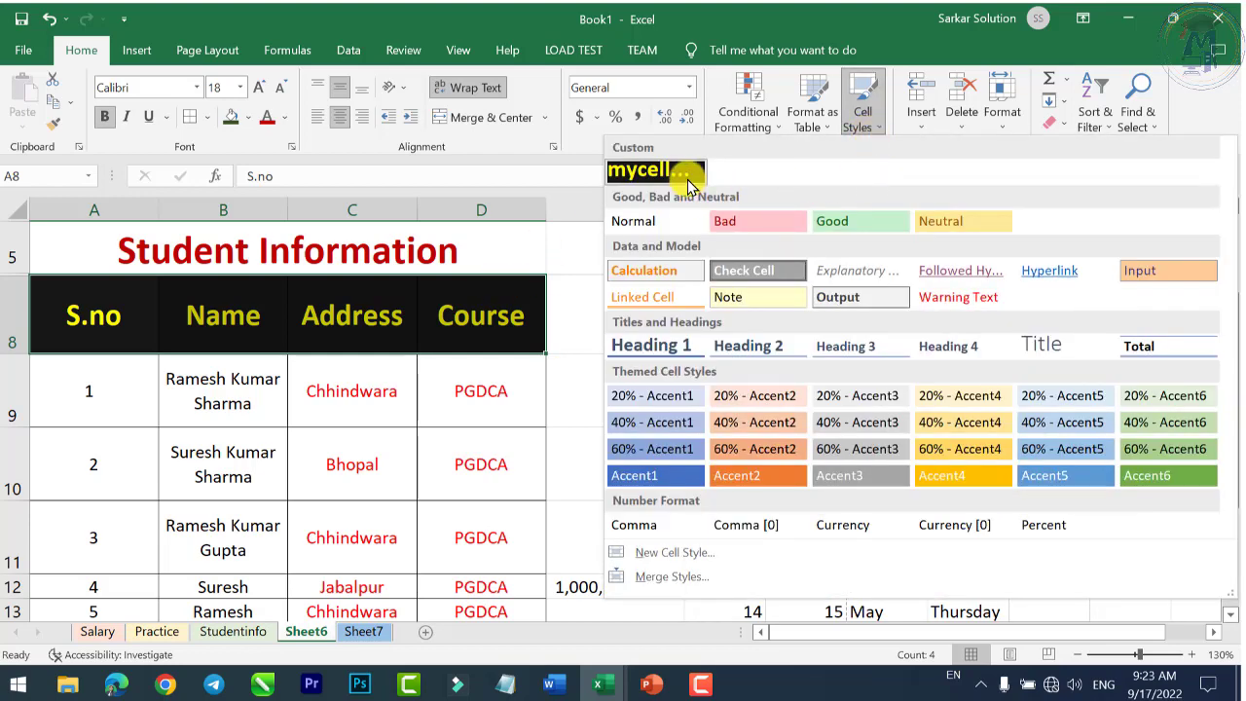
{"action": "left_click", "coordinate": [866, 131]}
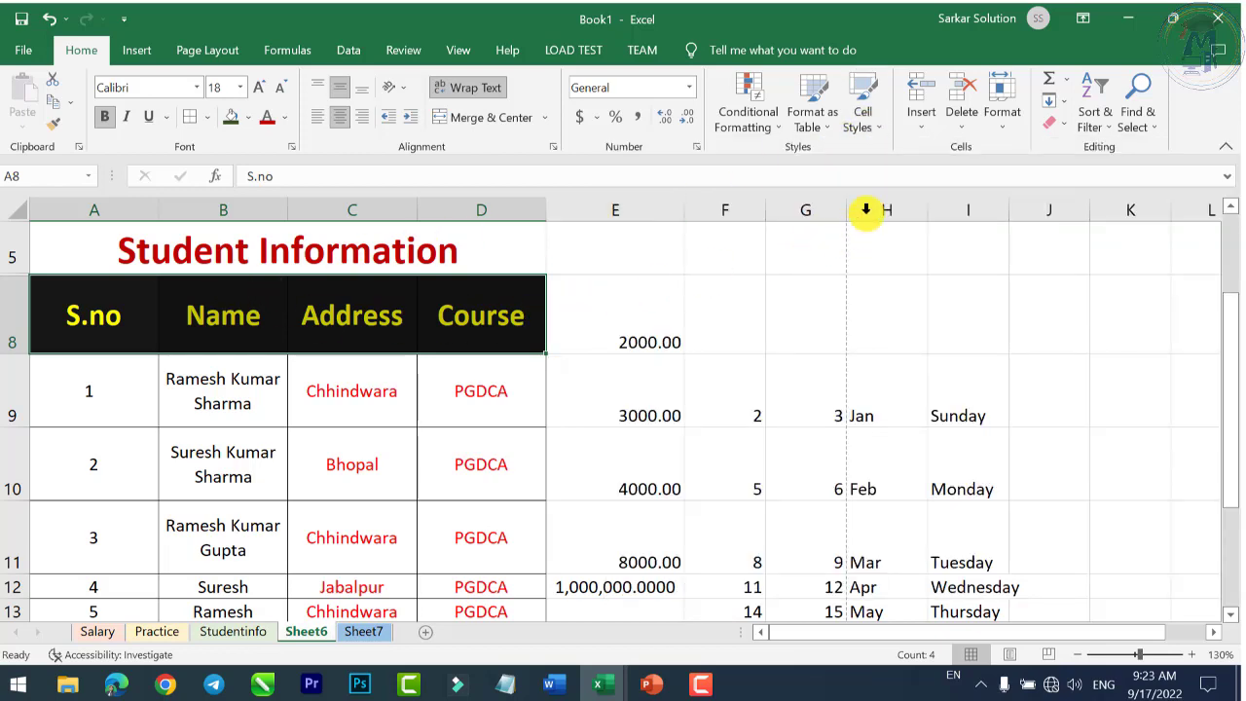
Reselect the S.no–Course headers and switch them to the orange Accent2 cell style
{"action": "left_click", "coordinate": [612, 362]}
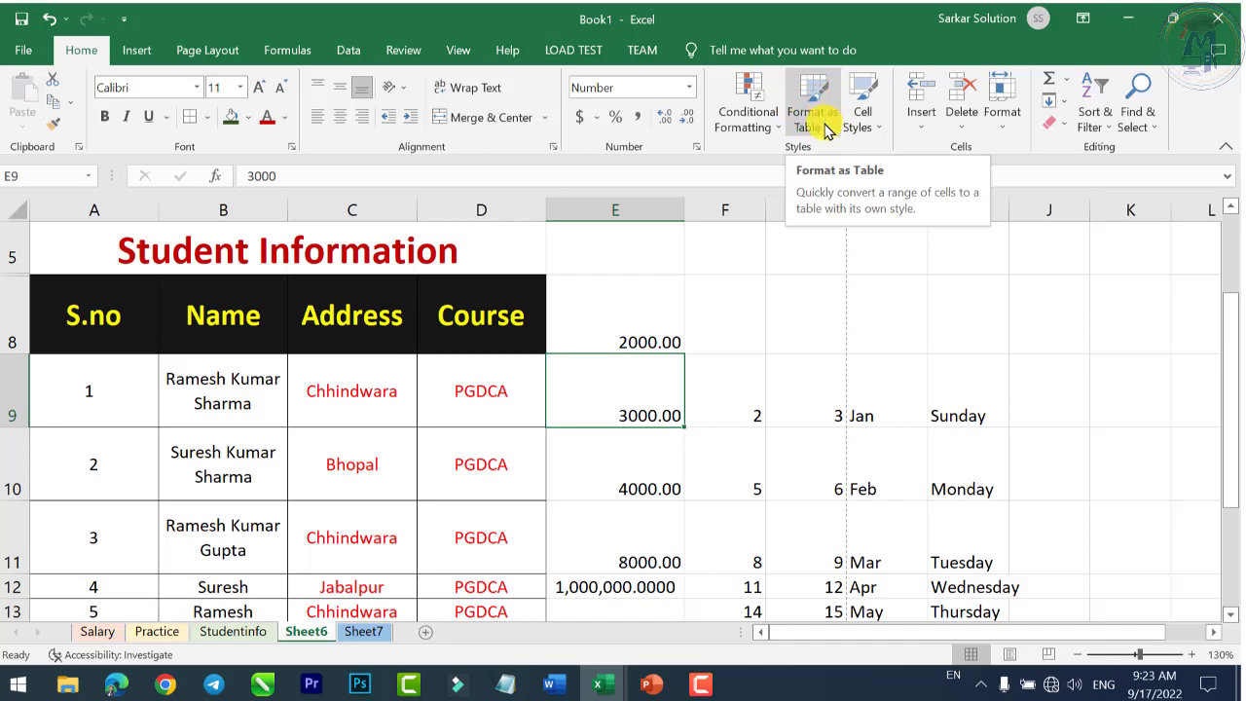
{"action": "mouse_move", "coordinate": [133, 346]}
{"action": "left_mouse_down"}
{"action": "mouse_move", "coordinate": [456, 647]}
{"action": "mouse_move", "coordinate": [454, 528]}
{"action": "left_mouse_up"}
{"action": "scroll", "coordinate": [612, 521], "scroll_direction": "up", "scroll_amount": 2}
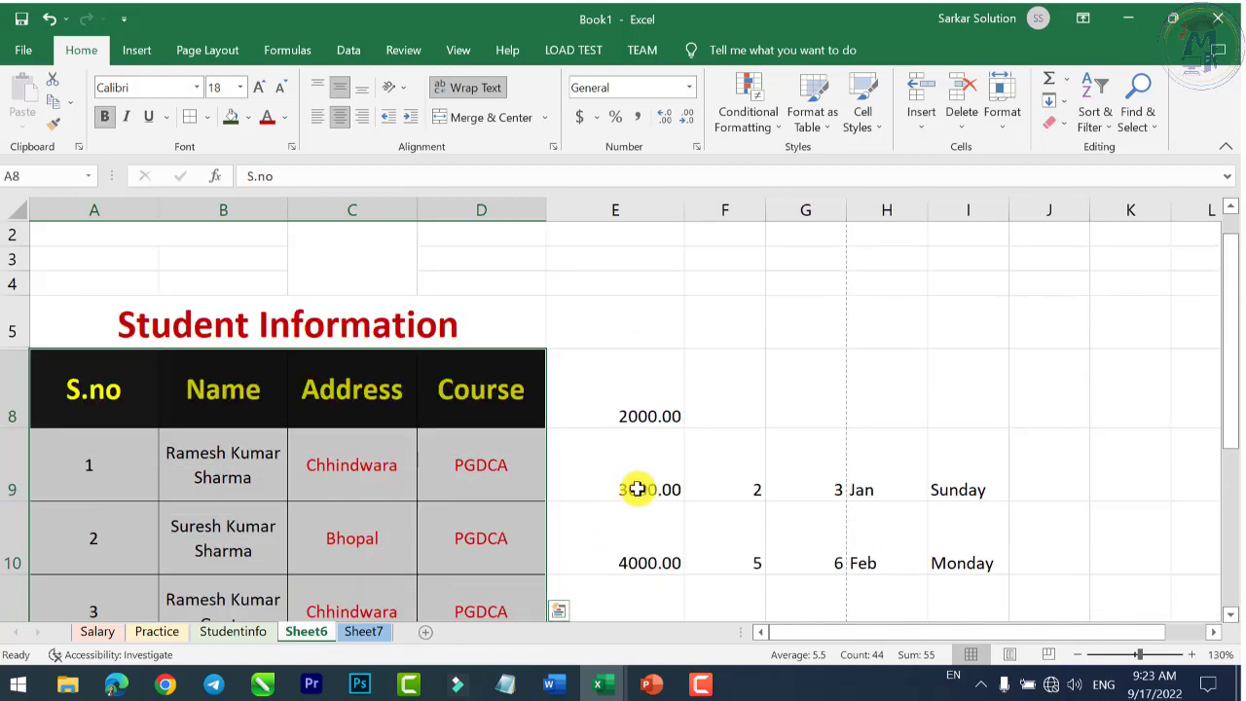
{"action": "scroll", "coordinate": [634, 483], "scroll_direction": "down", "scroll_amount": 1}
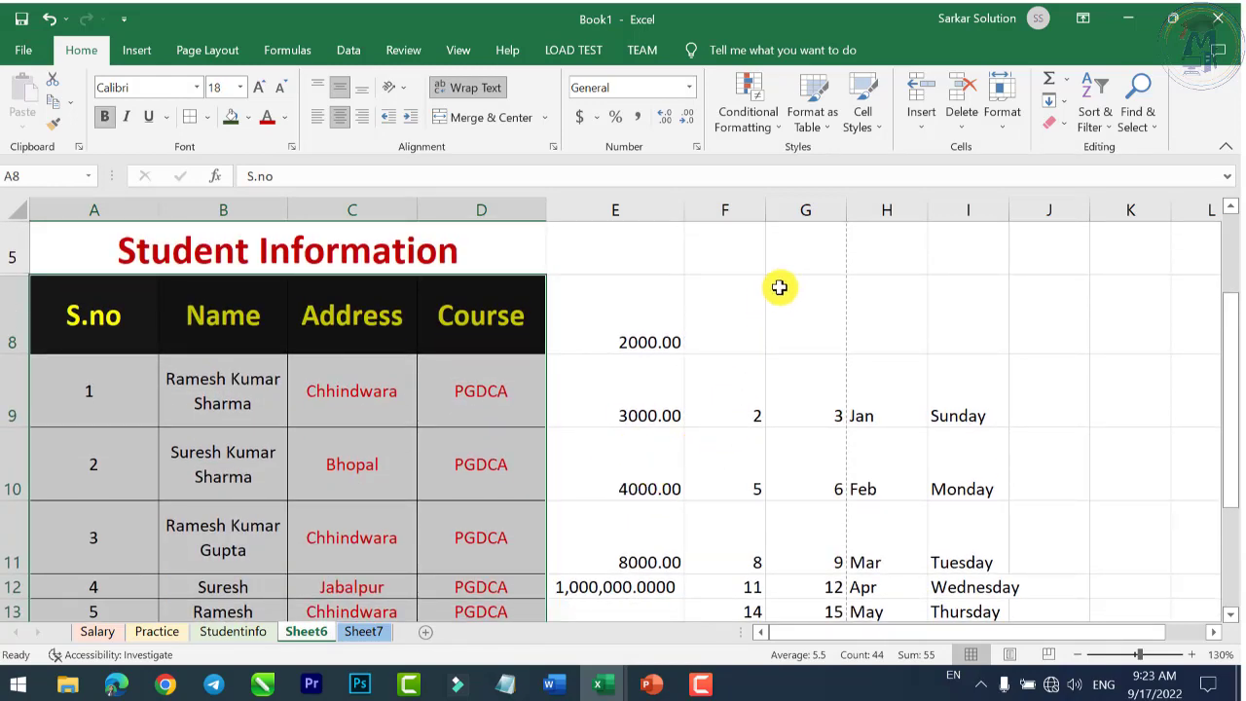
{"action": "left_click", "coordinate": [105, 325]}
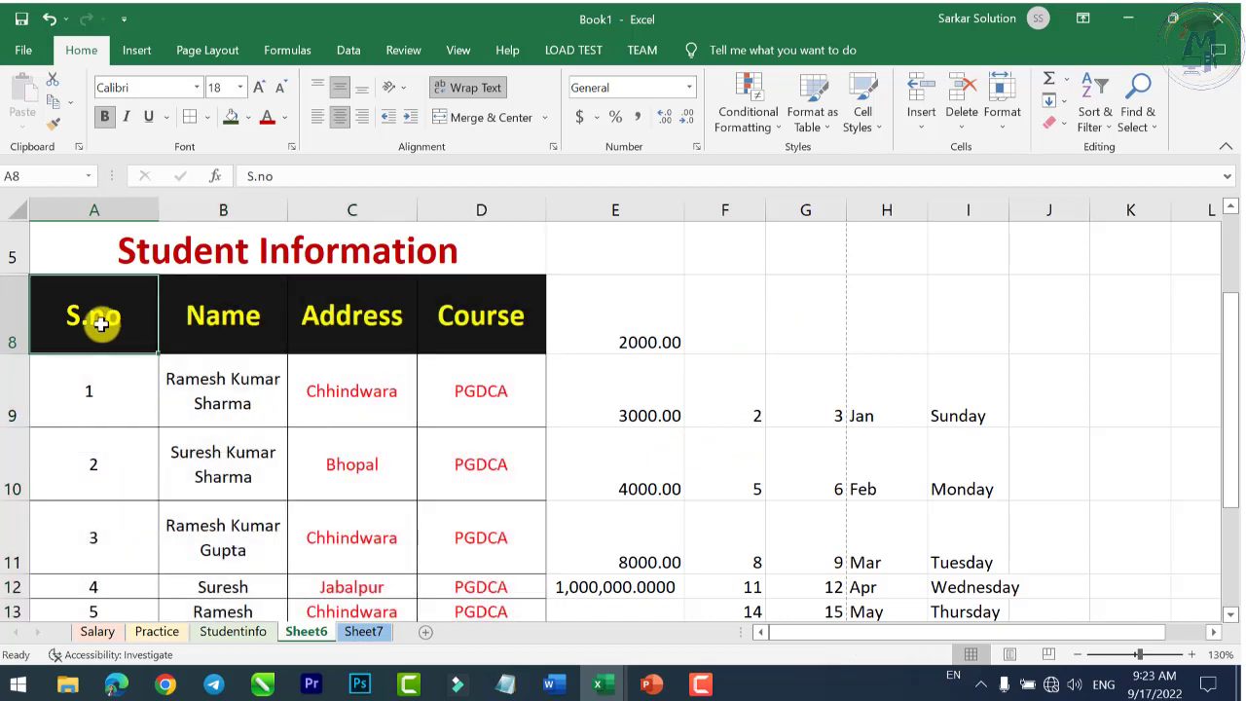
{"action": "key", "text": "Right"}
{"action": "key", "text": "Right"}
{"action": "key", "text": "Right"}
{"action": "left_click_drag", "start_coordinate": [147, 321], "coordinate": [480, 328]}
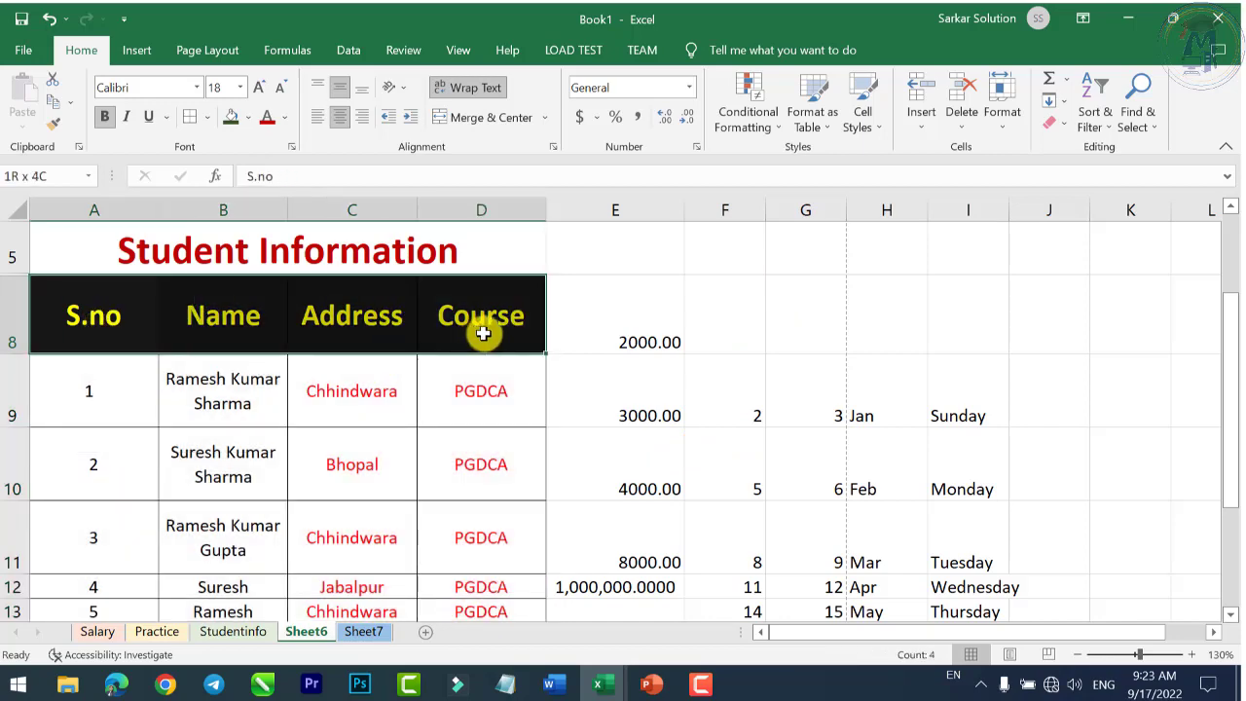
{"action": "left_click", "coordinate": [866, 121]}
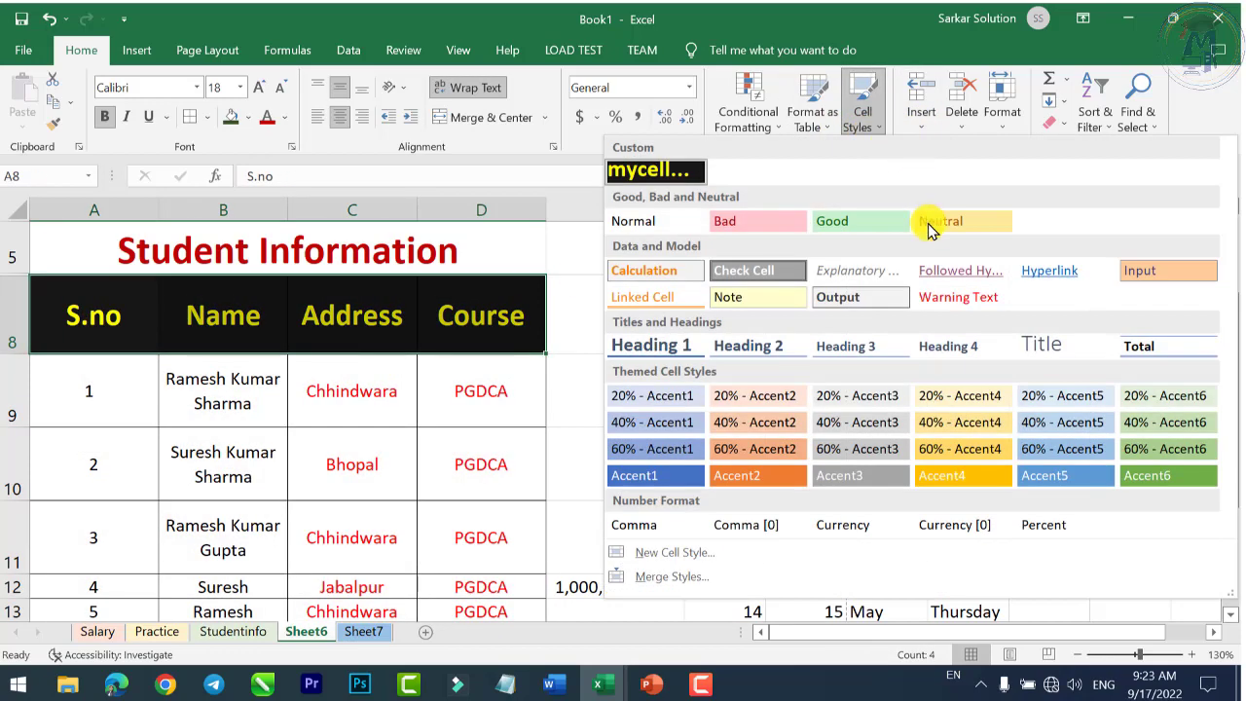
{"action": "left_click", "coordinate": [779, 477]}
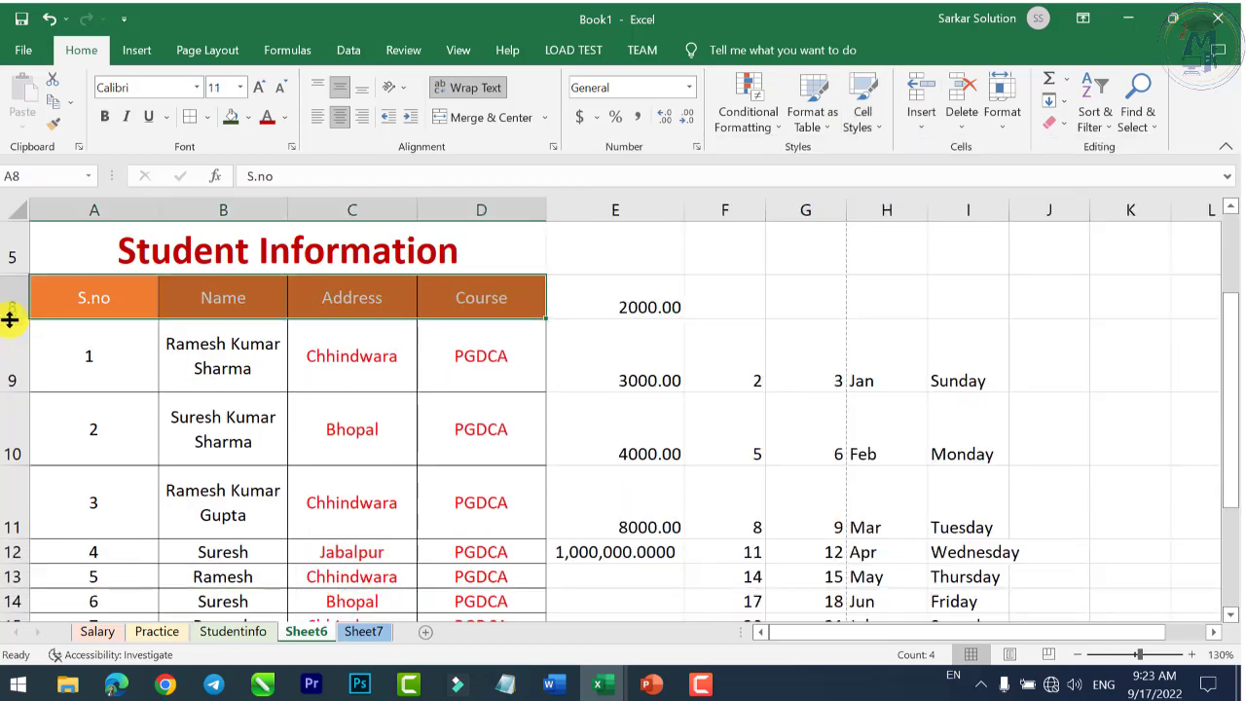
Select the Student Information data range A8:D18
{"action": "left_click_drag", "start_coordinate": [92, 325], "coordinate": [447, 558]}
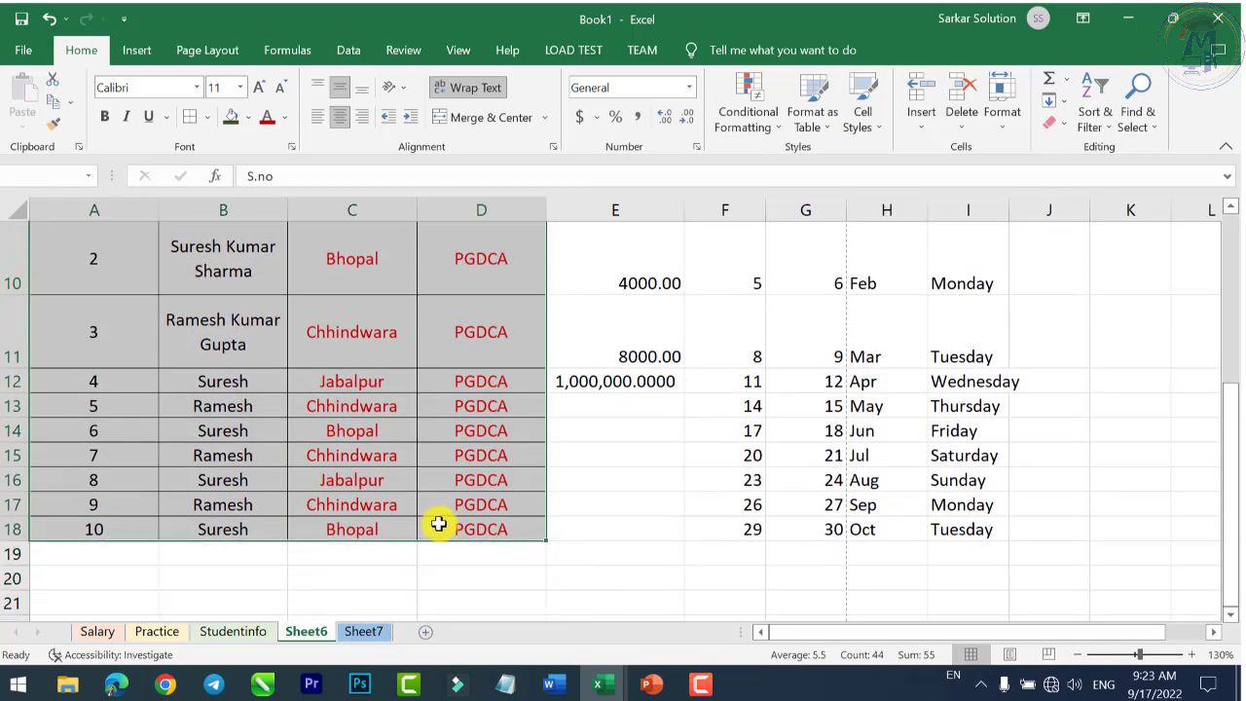
{"action": "scroll", "coordinate": [440, 511], "scroll_direction": "up", "scroll_amount": 3}
{"action": "scroll", "coordinate": [103, 550], "scroll_direction": "down", "scroll_amount": 1}
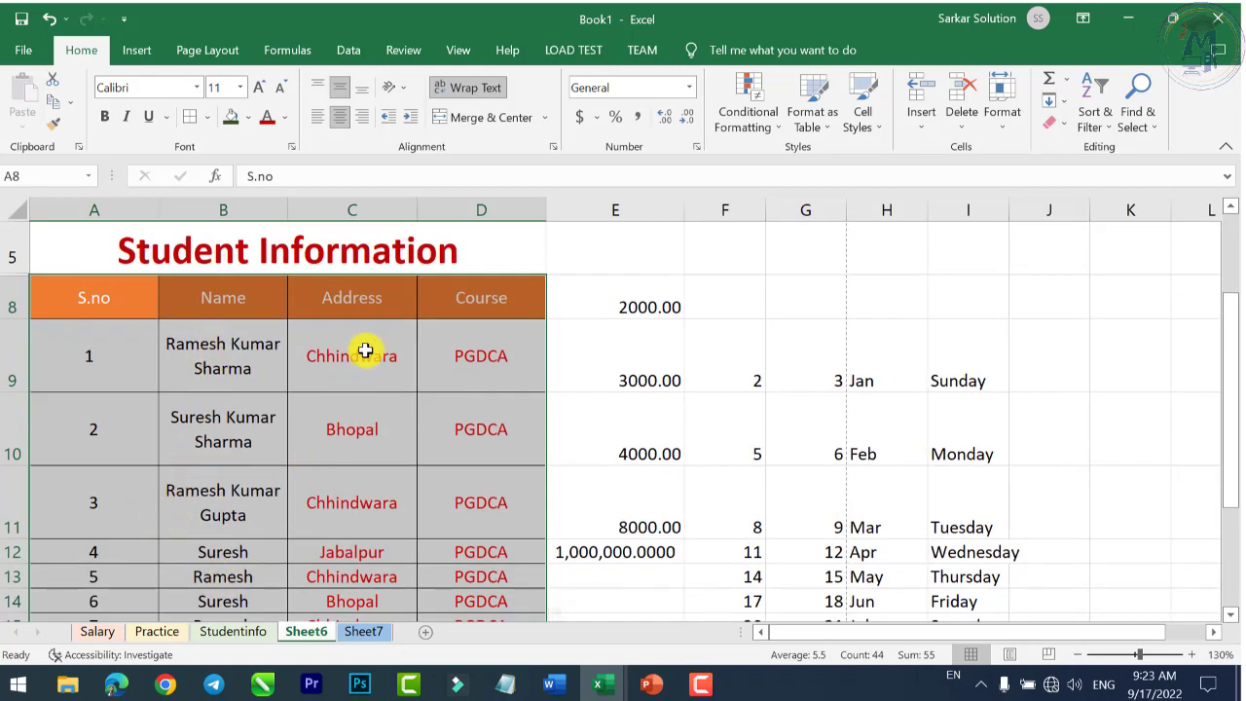
Format $A$8:$D$18 as a table in a blue Medium style with 'My table has headers' checked
{"action": "left_click", "coordinate": [810, 117]}
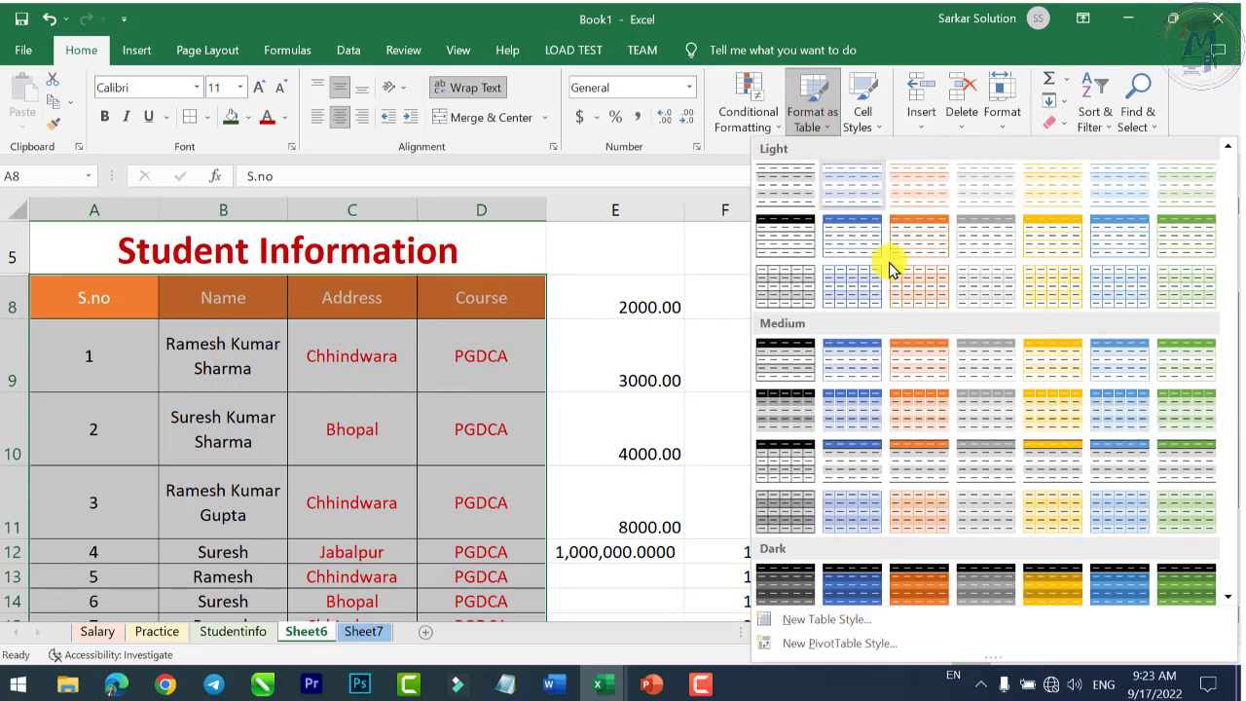
{"action": "left_click", "coordinate": [861, 358]}
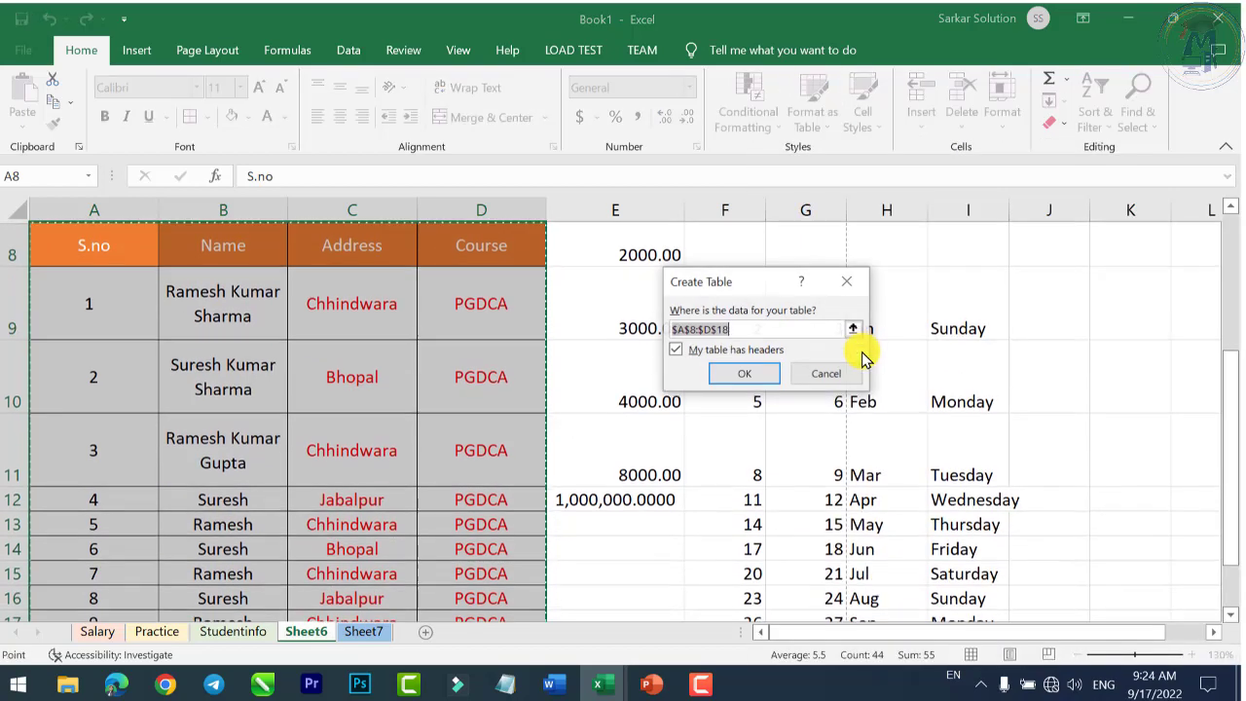
{"action": "left_click_drag", "start_coordinate": [750, 284], "coordinate": [802, 258]}
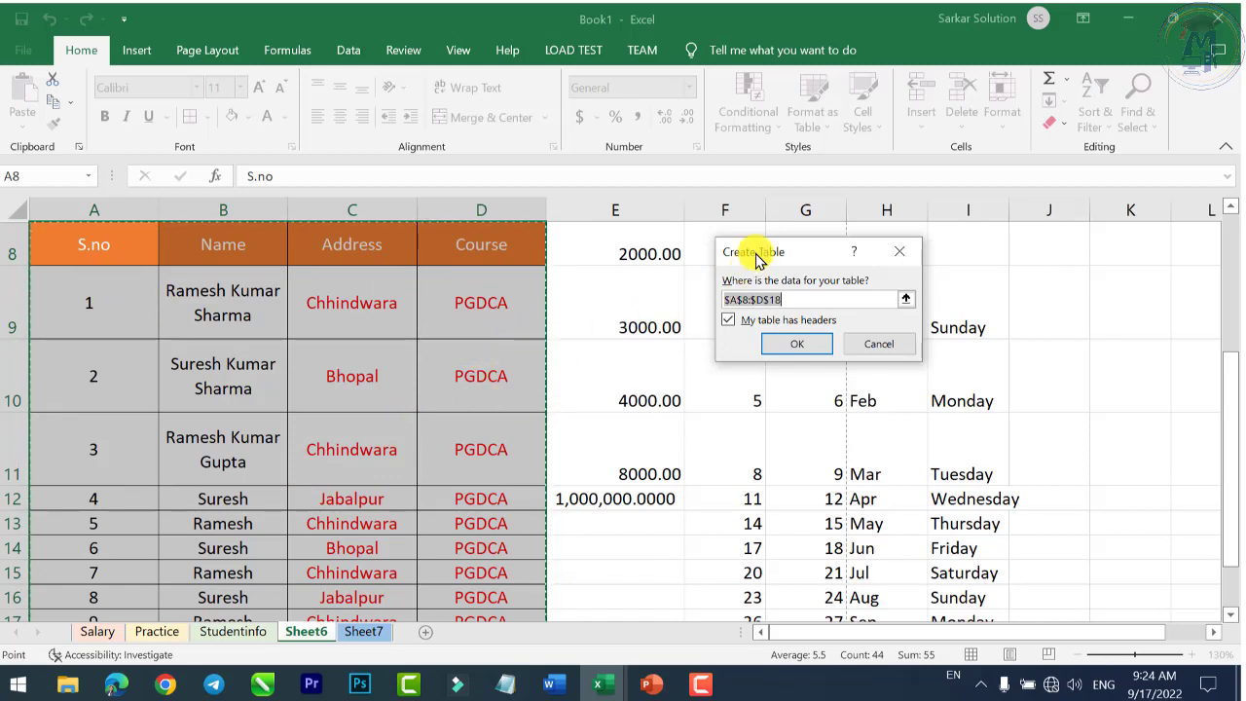
{"action": "left_click_drag", "start_coordinate": [769, 253], "coordinate": [796, 153]}
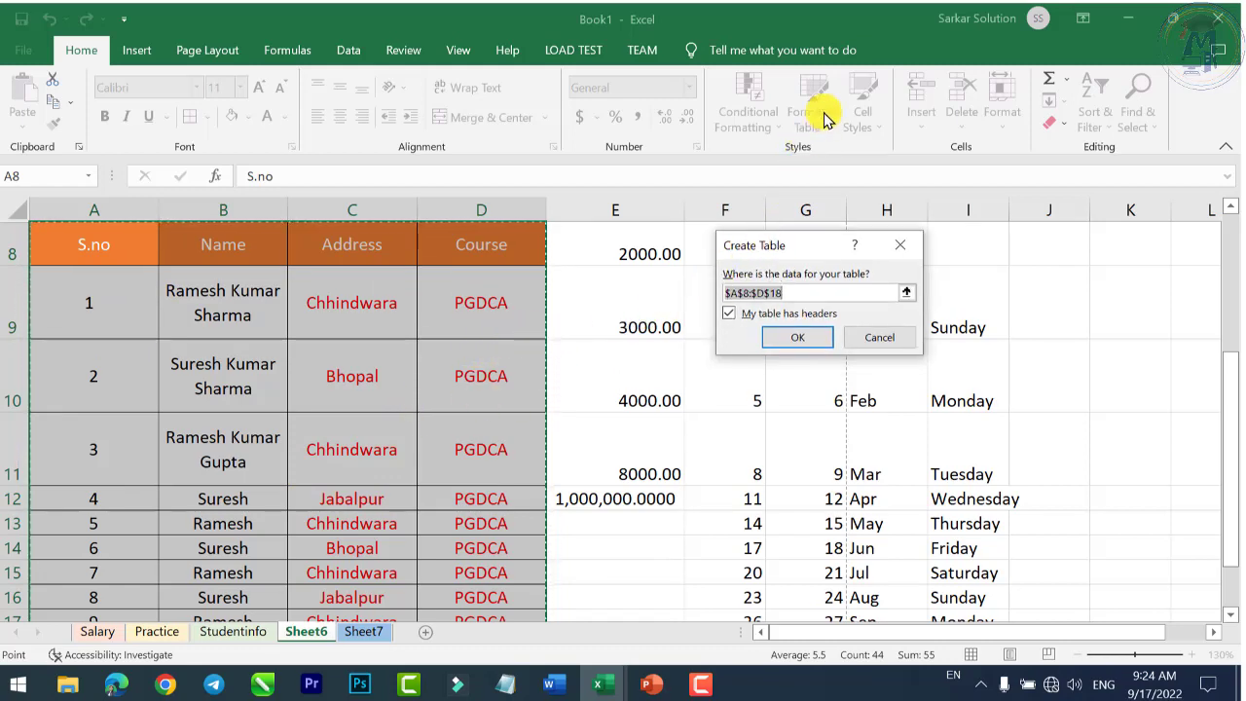
{"action": "left_click_drag", "start_coordinate": [766, 244], "coordinate": [733, 243]}
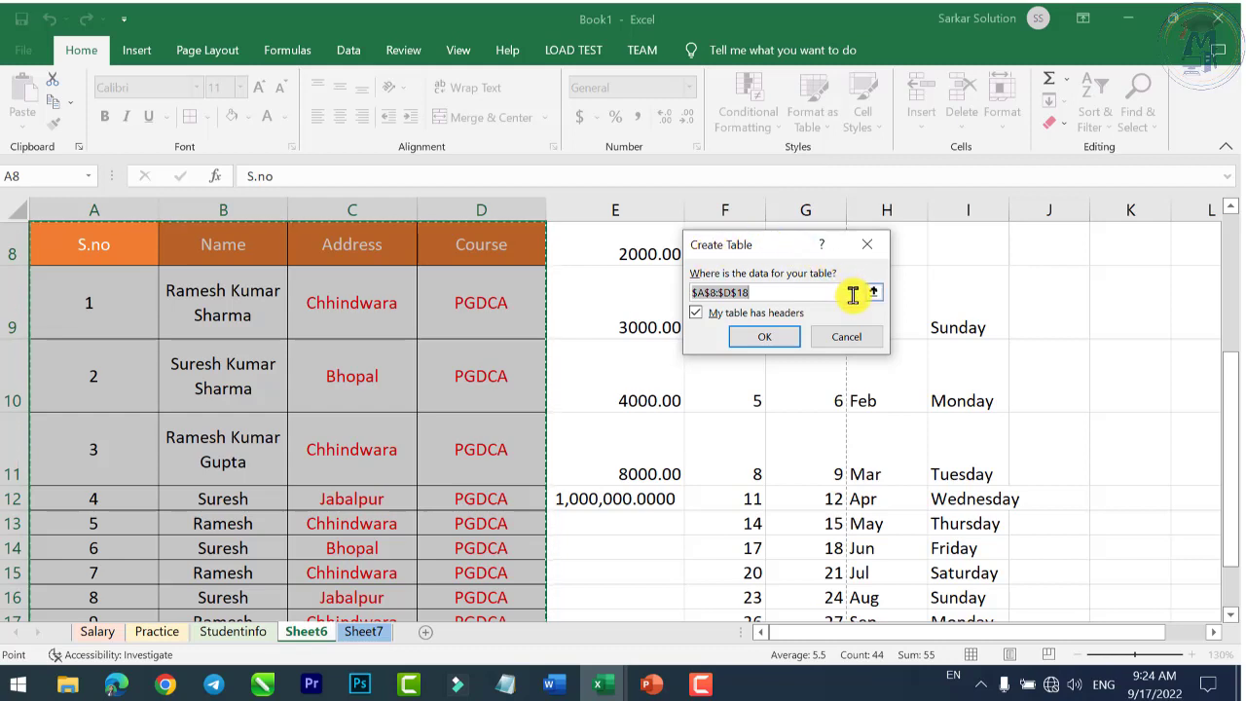
{"action": "left_click", "coordinate": [726, 290]}
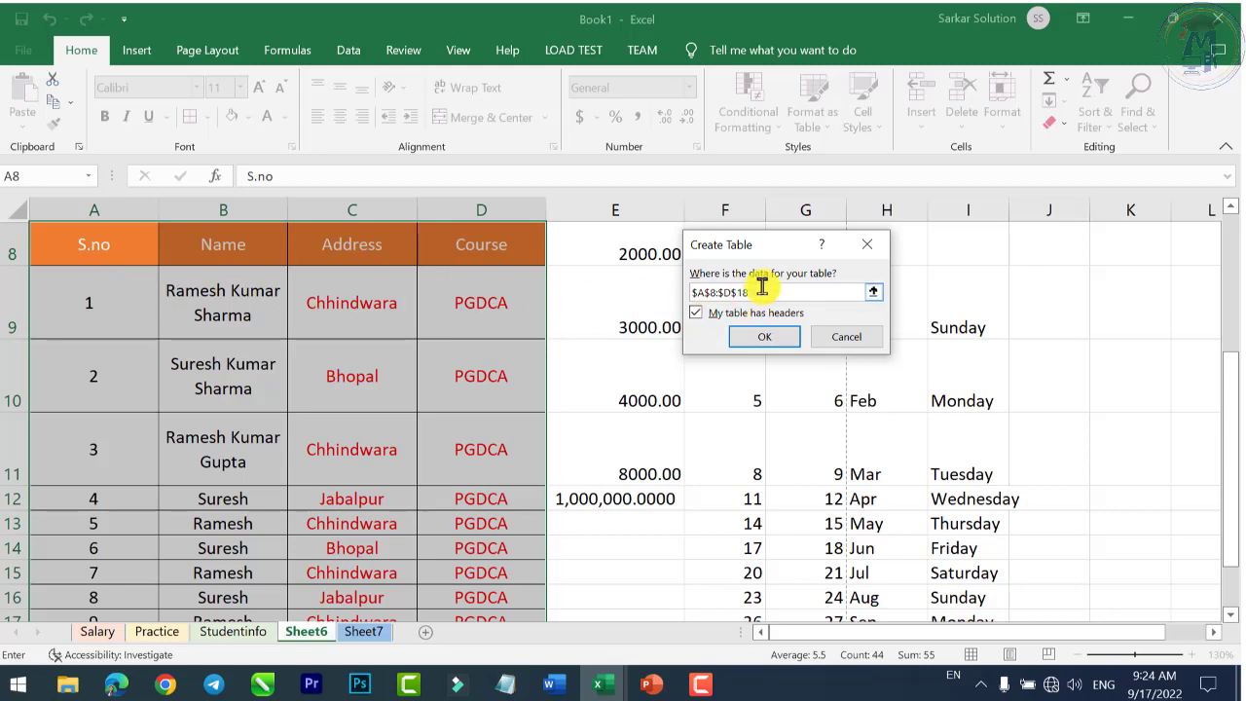
{"action": "left_click", "coordinate": [846, 337]}
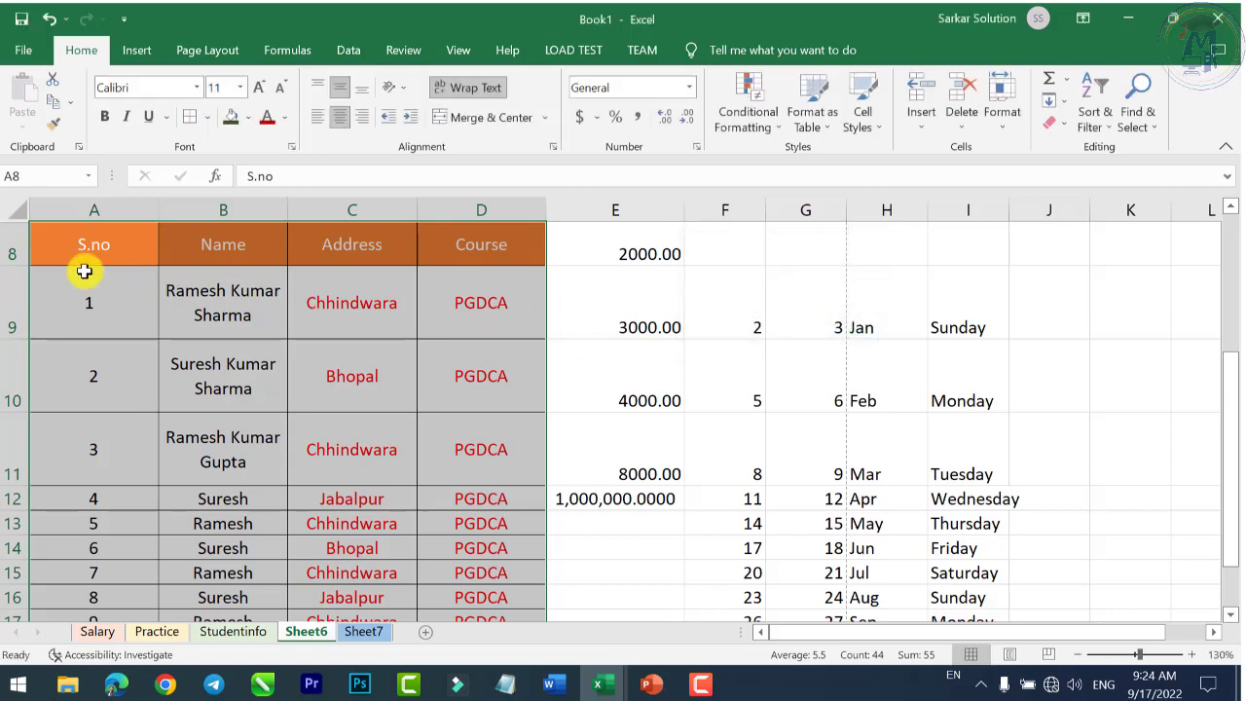
{"action": "left_click", "coordinate": [812, 125]}
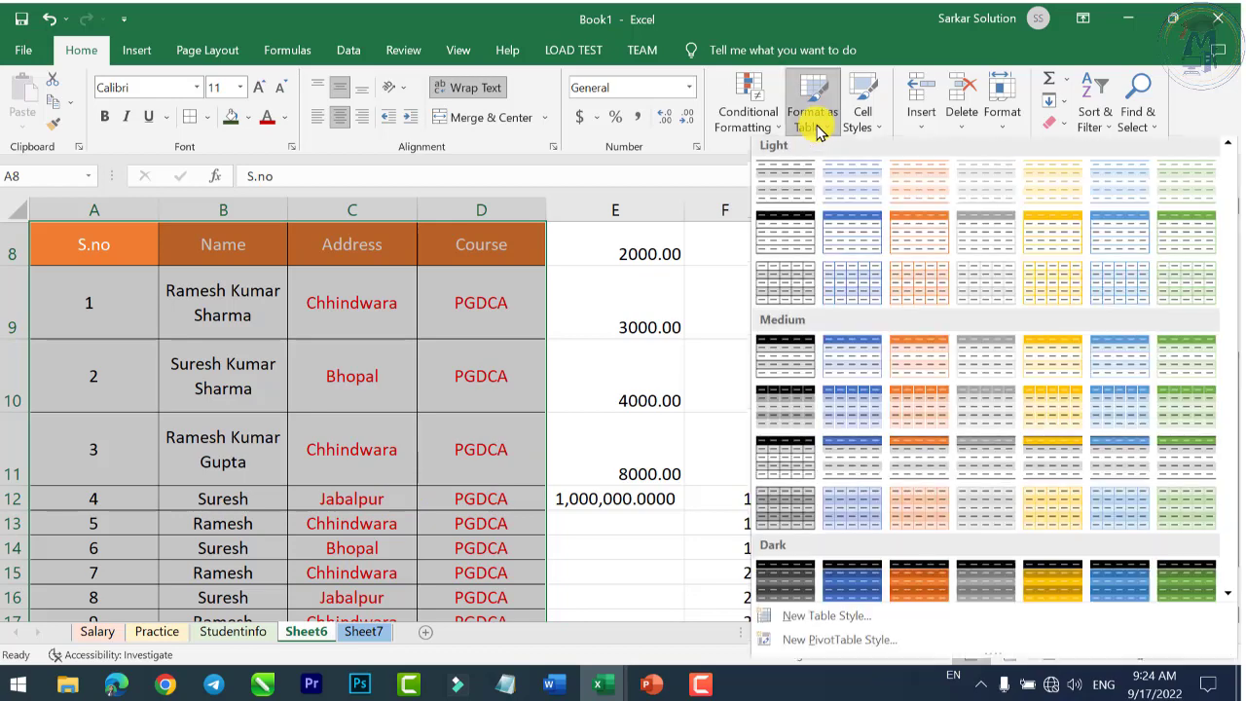
{"action": "left_click", "coordinate": [861, 356]}
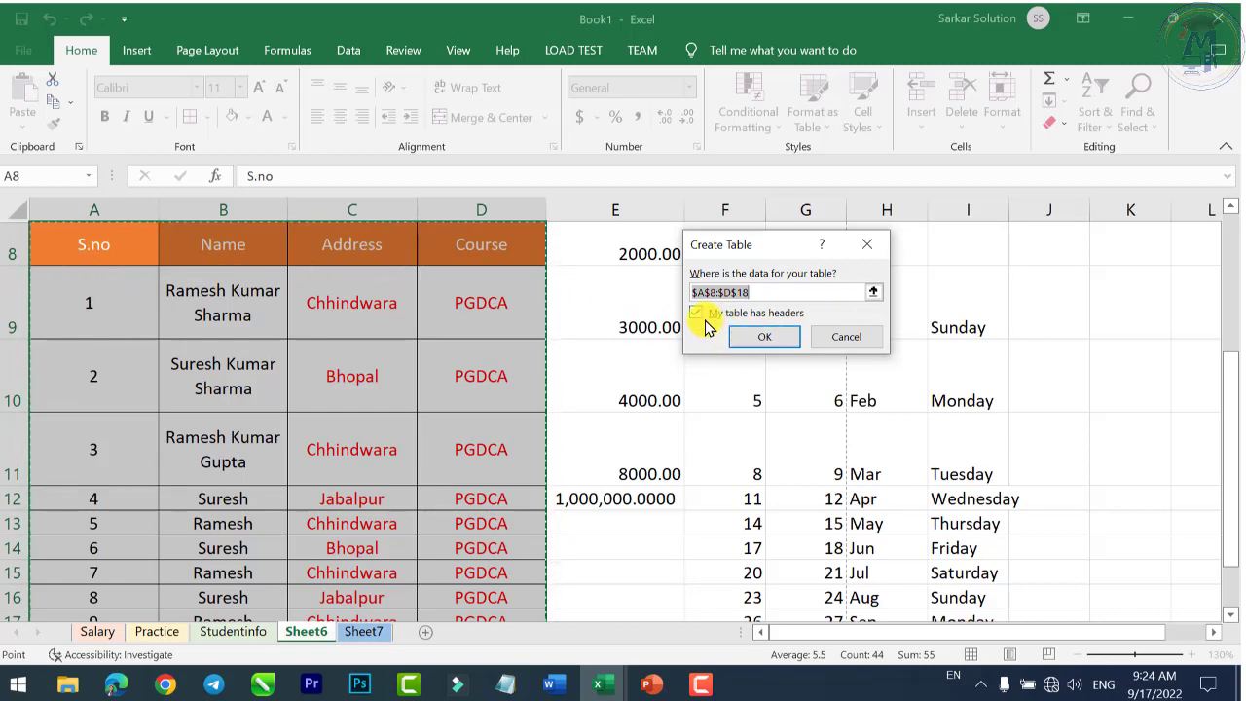
{"action": "left_click", "coordinate": [764, 338]}
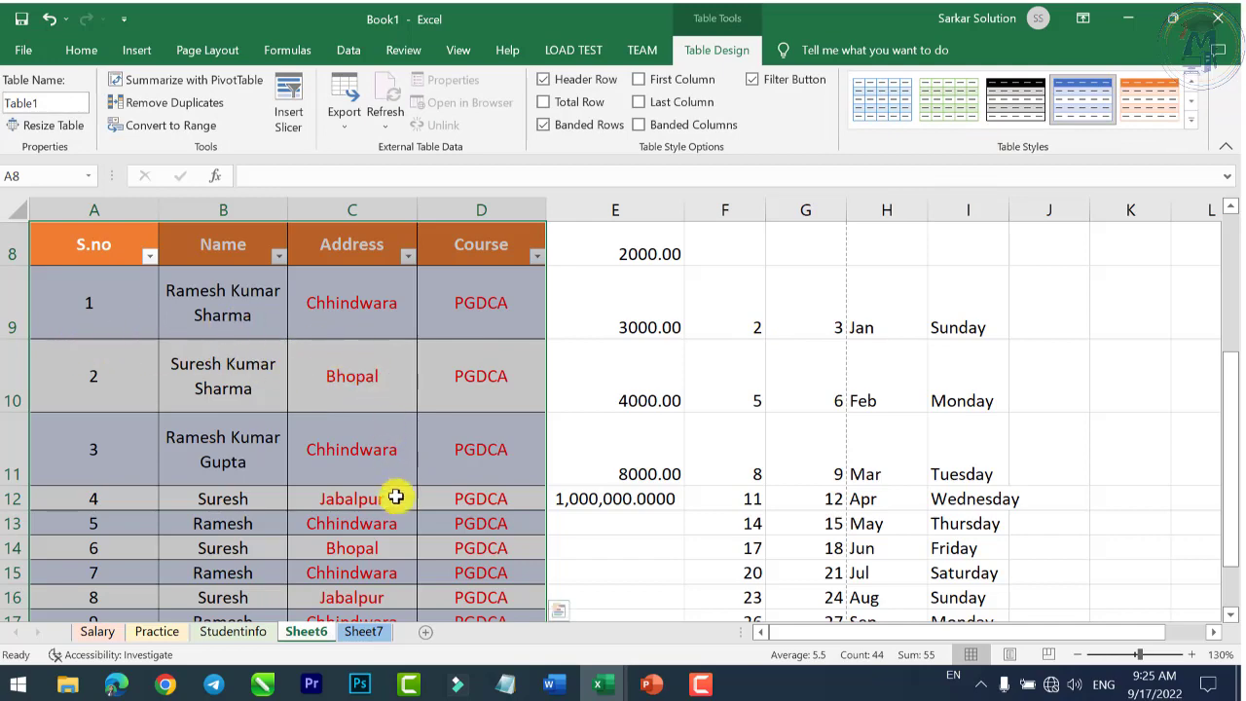
Open the Address header's filter list showing Bhopal, Chhindwara and Jabalpur
{"action": "scroll", "coordinate": [397, 507], "scroll_direction": "down", "scroll_amount": 2}
{"action": "scroll", "coordinate": [397, 507], "scroll_direction": "up", "scroll_amount": 1}
{"action": "scroll", "coordinate": [401, 505], "scroll_direction": "up", "scroll_amount": 2}
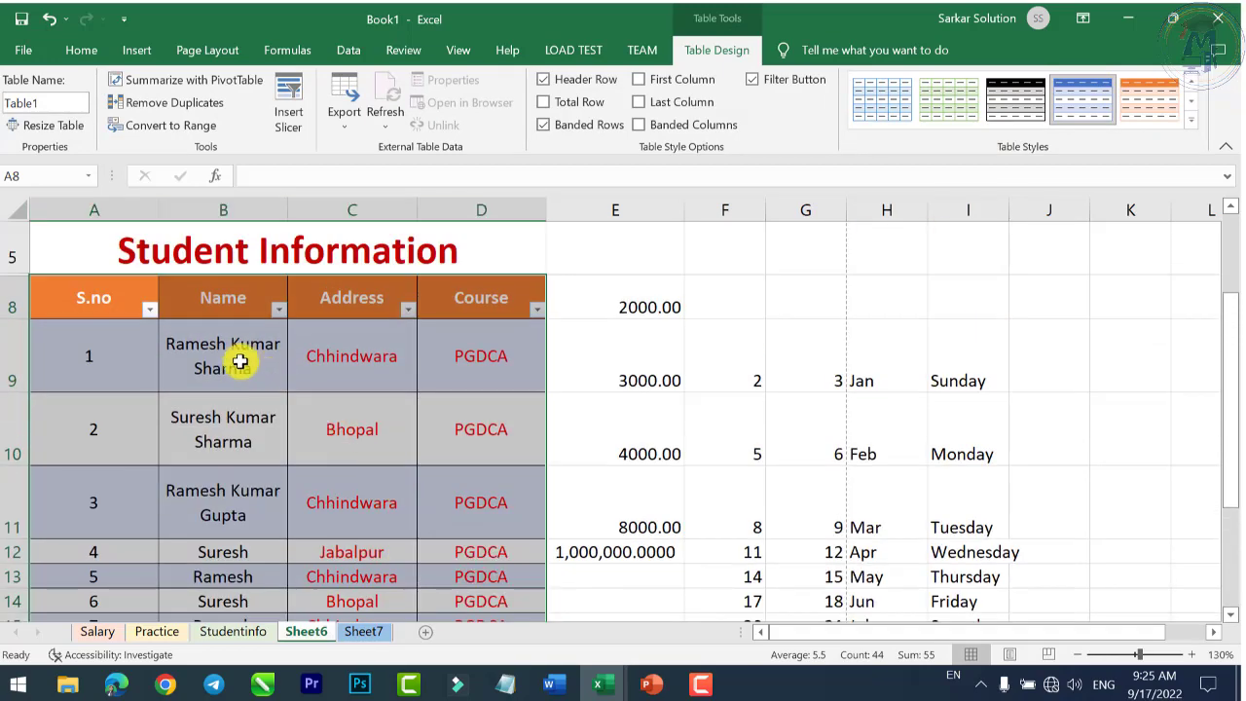
{"action": "left_click", "coordinate": [90, 298]}
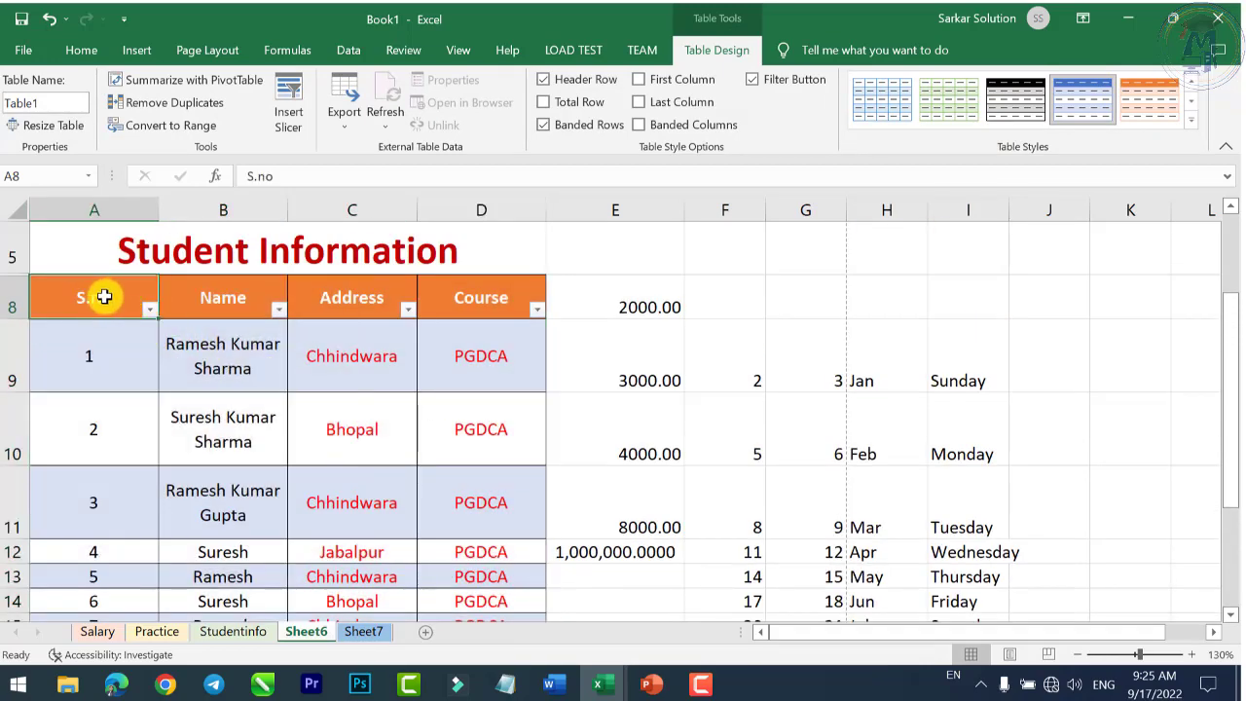
{"action": "left_click", "coordinate": [207, 298]}
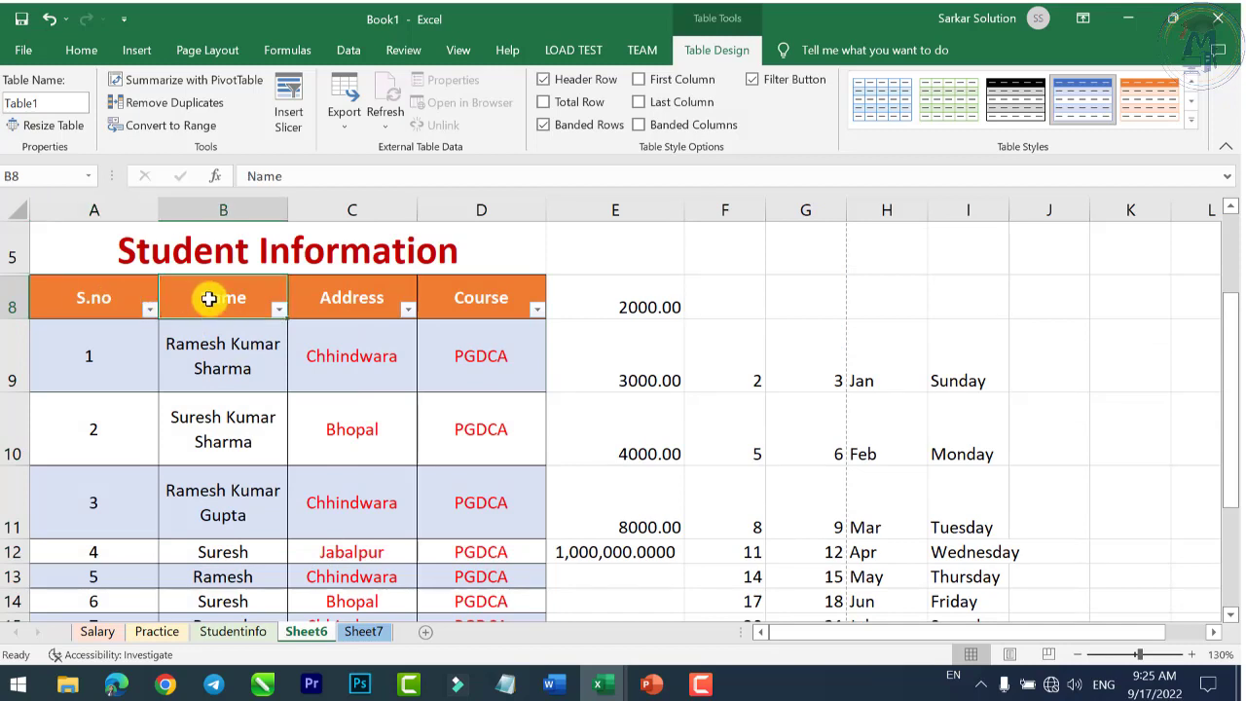
{"action": "left_click", "coordinate": [339, 297]}
{"action": "left_click", "coordinate": [471, 297]}
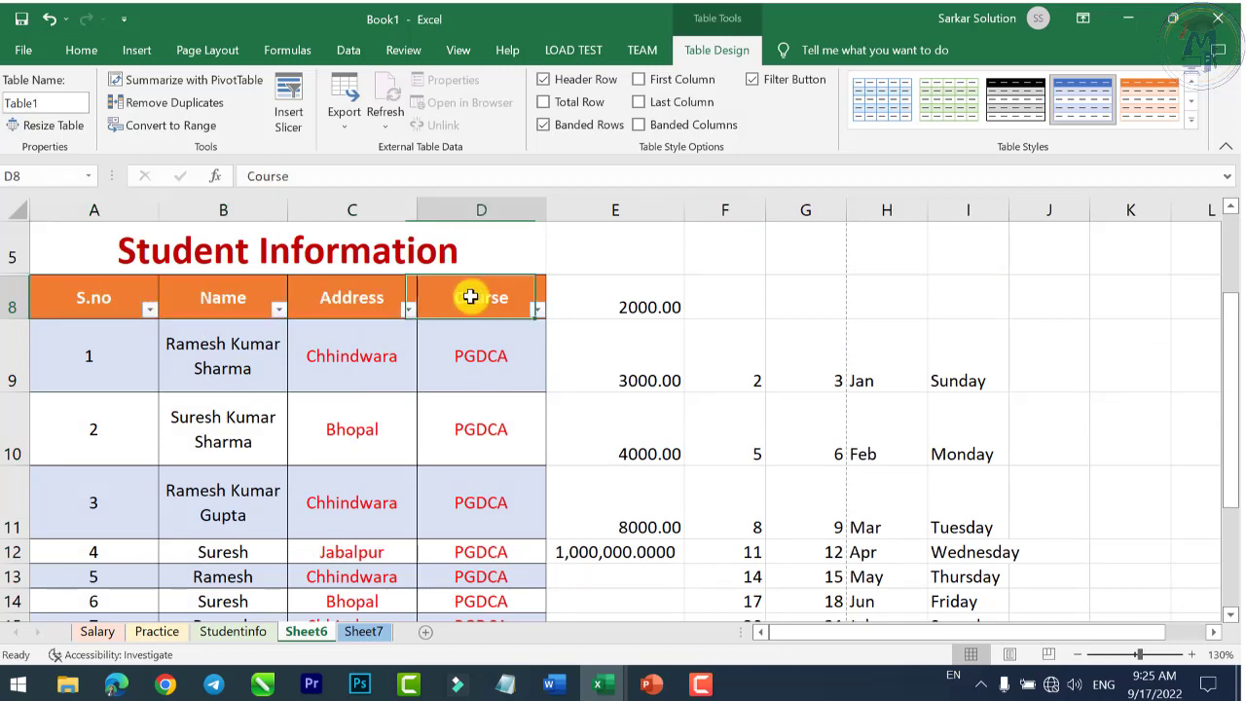
{"action": "left_click", "coordinate": [105, 291]}
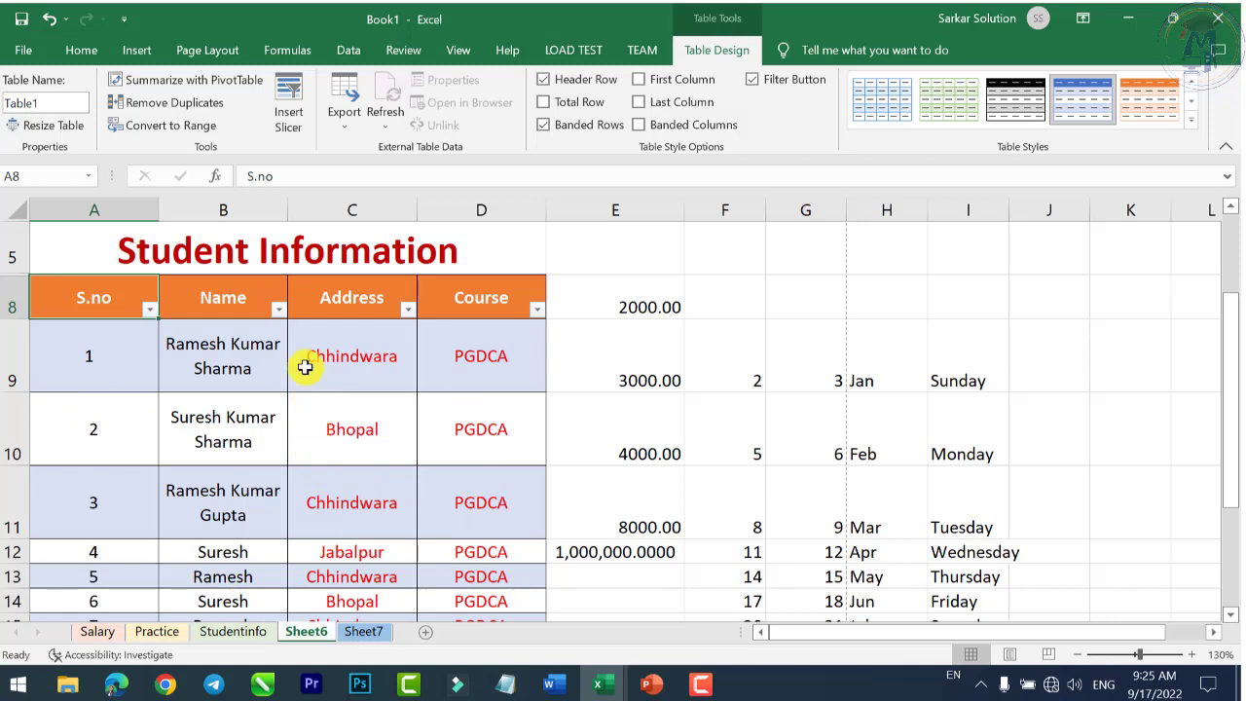
{"action": "left_click", "coordinate": [230, 297]}
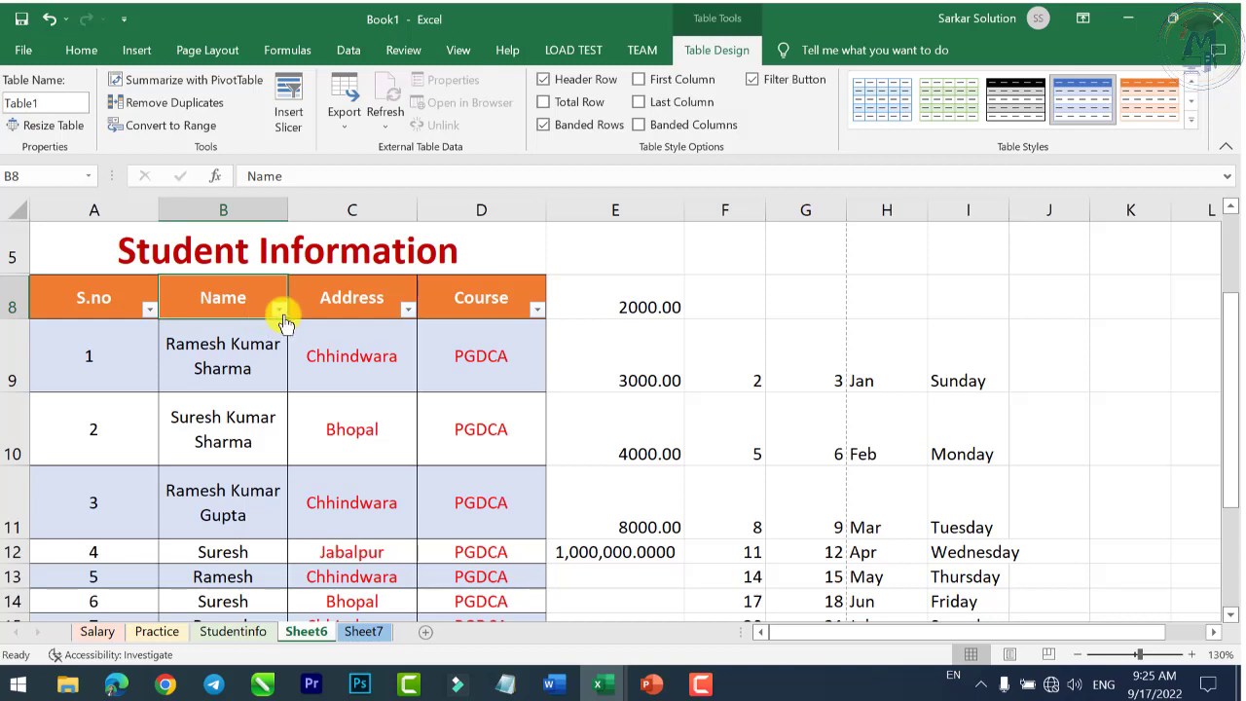
{"action": "left_click", "coordinate": [360, 302]}
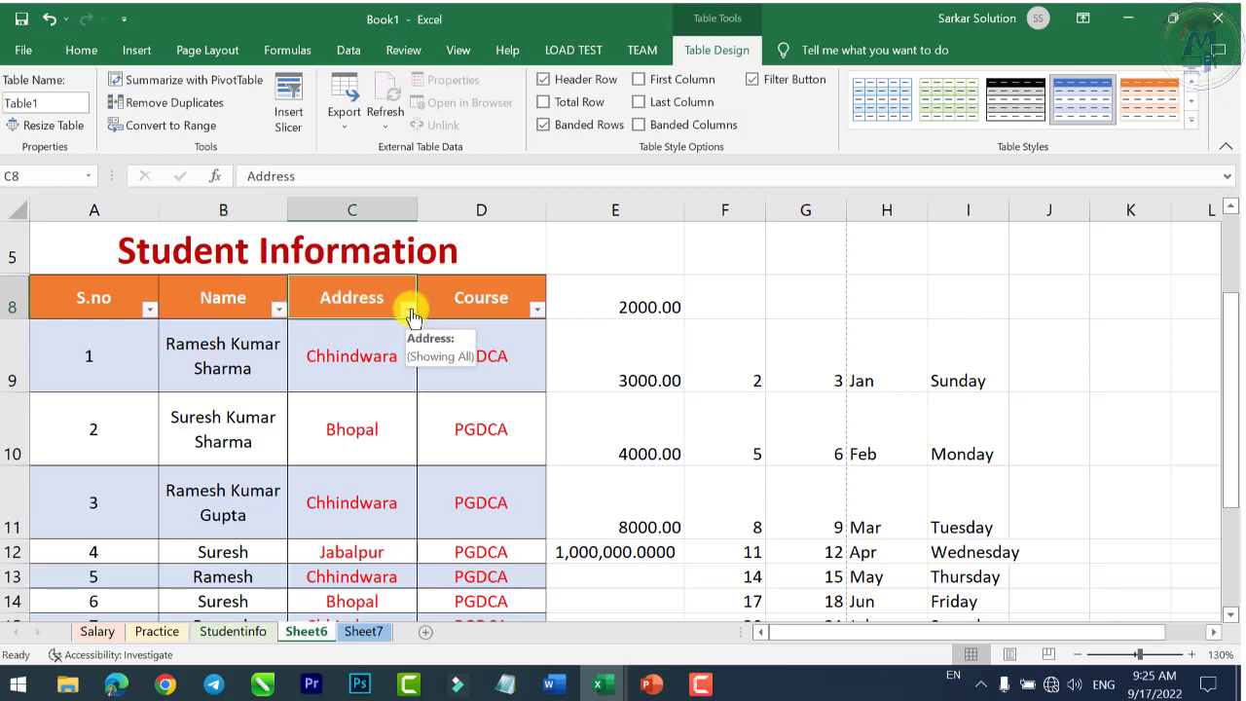
{"action": "left_click", "coordinate": [410, 310]}
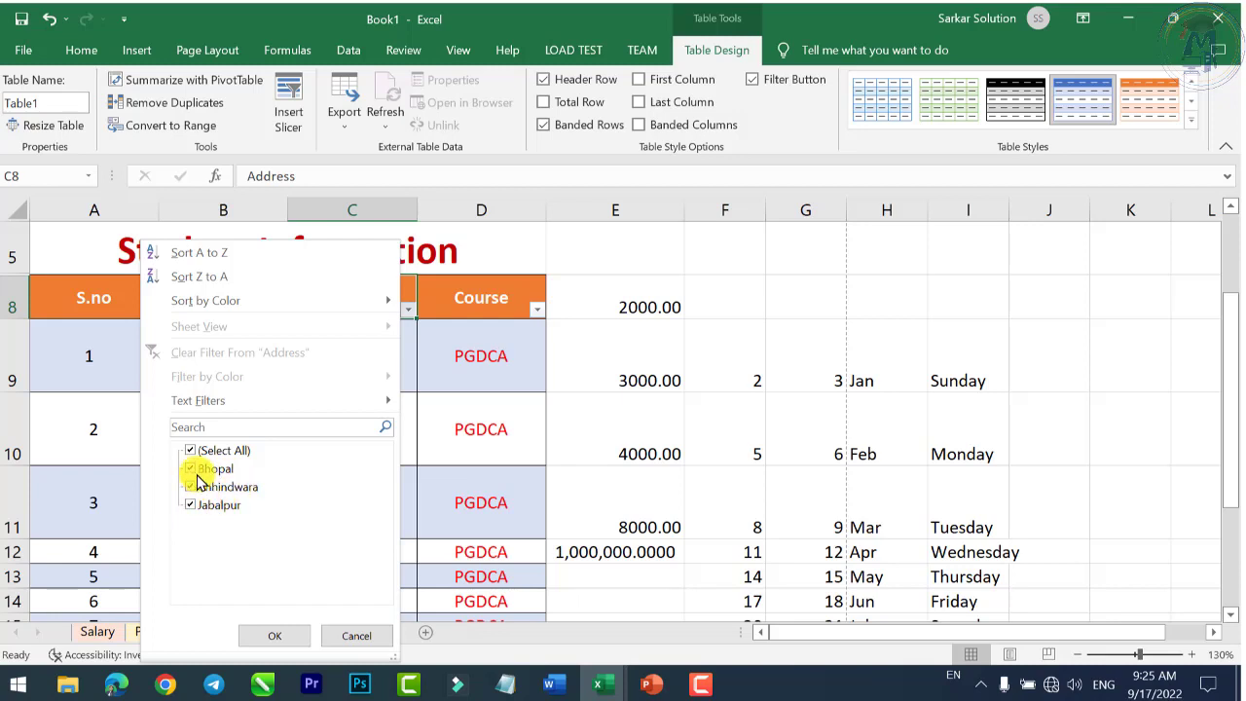
Try Address filters showing only Jabalpur, then Bhopal and Jabalpur
{"action": "left_click", "coordinate": [193, 471]}
{"action": "left_click", "coordinate": [191, 487]}
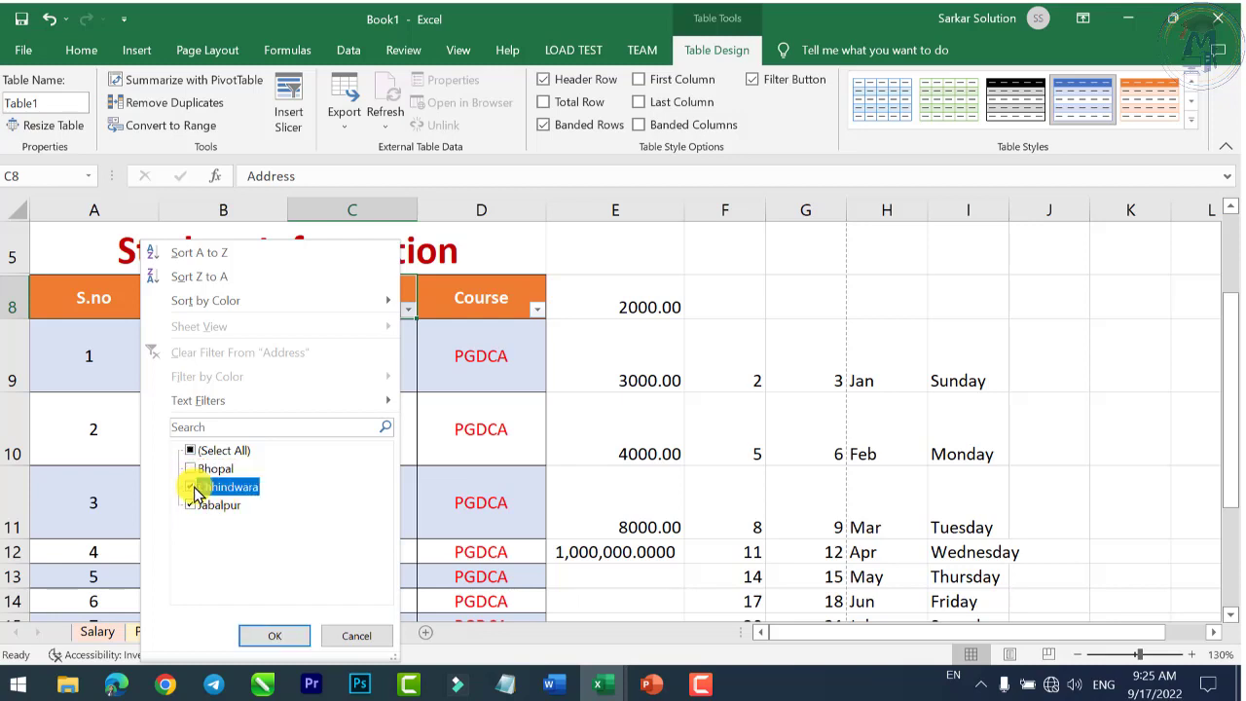
{"action": "left_click", "coordinate": [272, 637]}
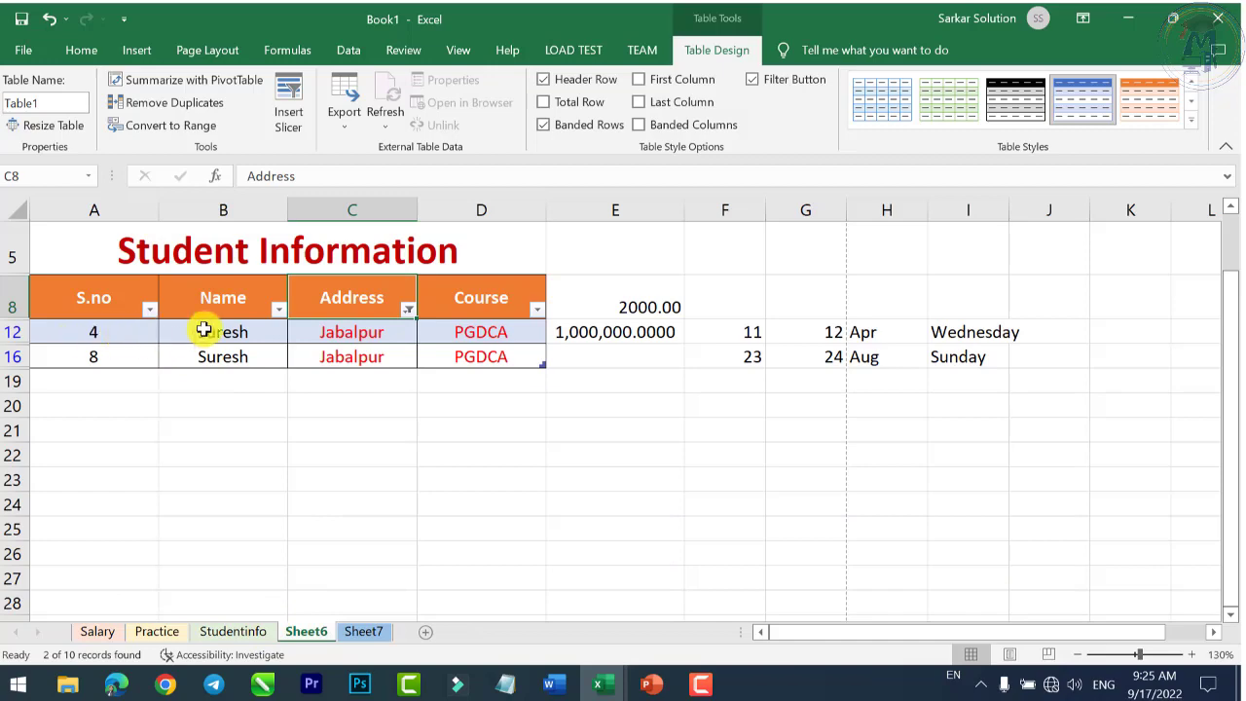
{"action": "left_click", "coordinate": [408, 310]}
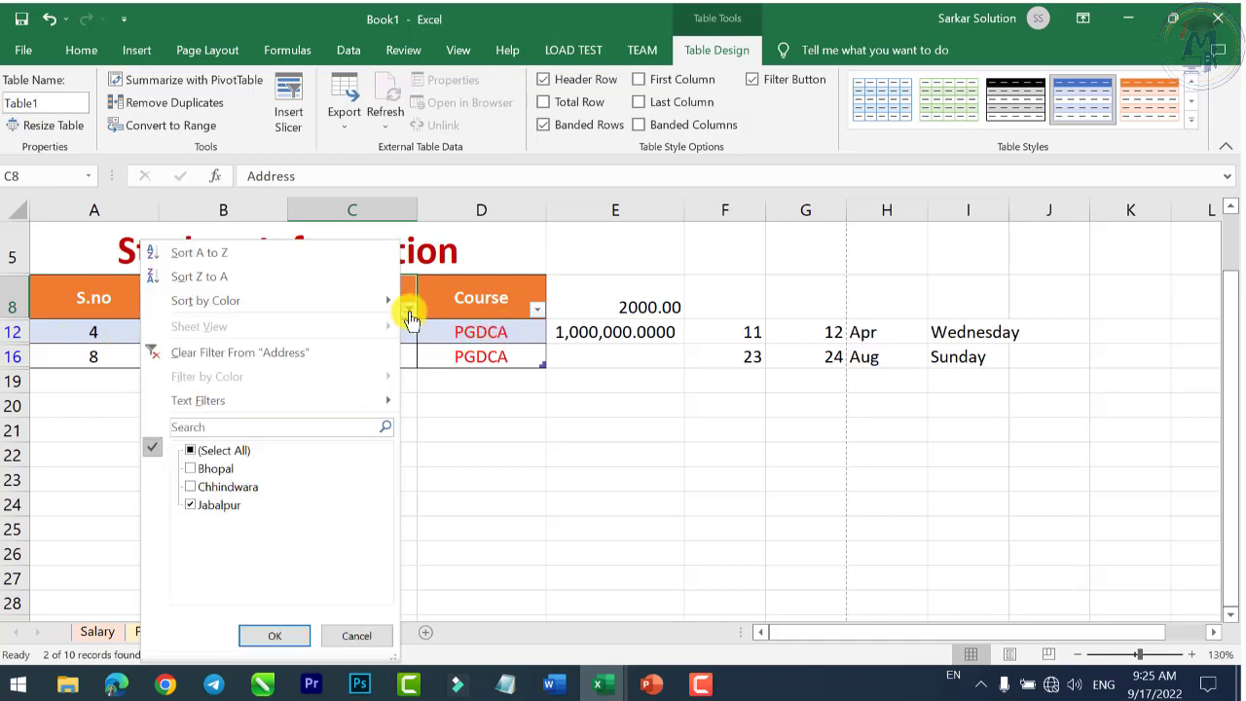
{"action": "left_click", "coordinate": [190, 468]}
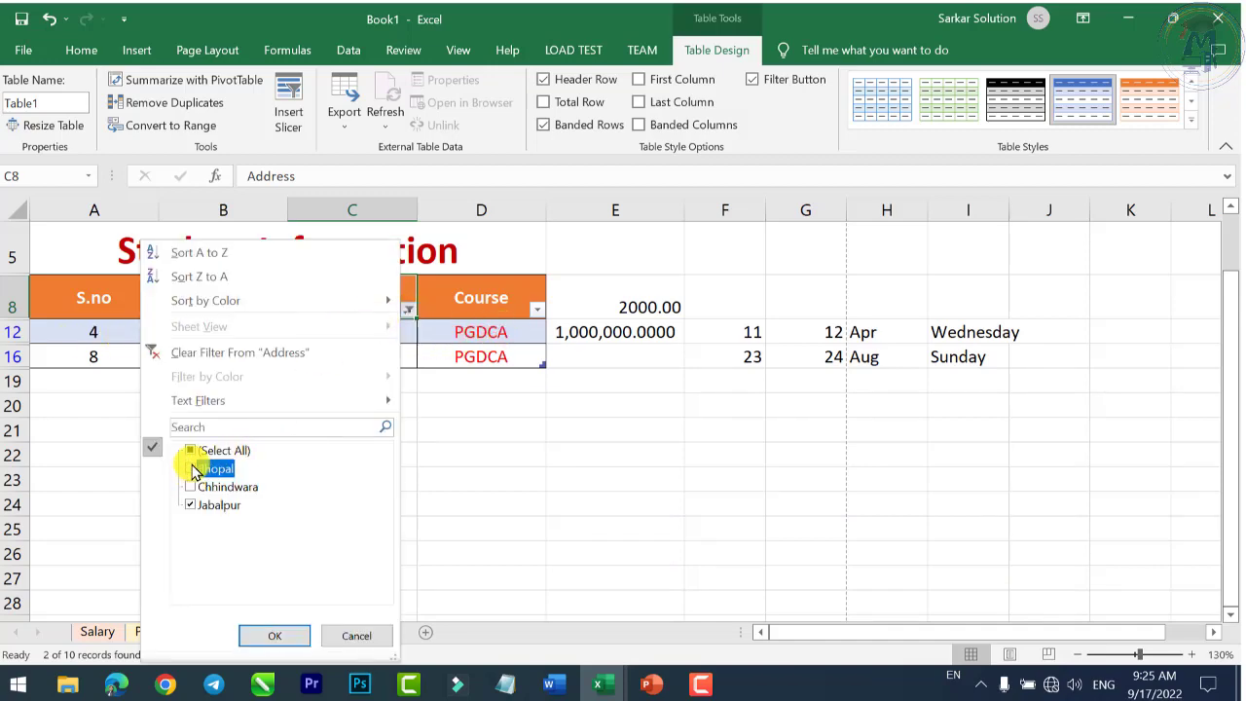
{"action": "left_click", "coordinate": [275, 635]}
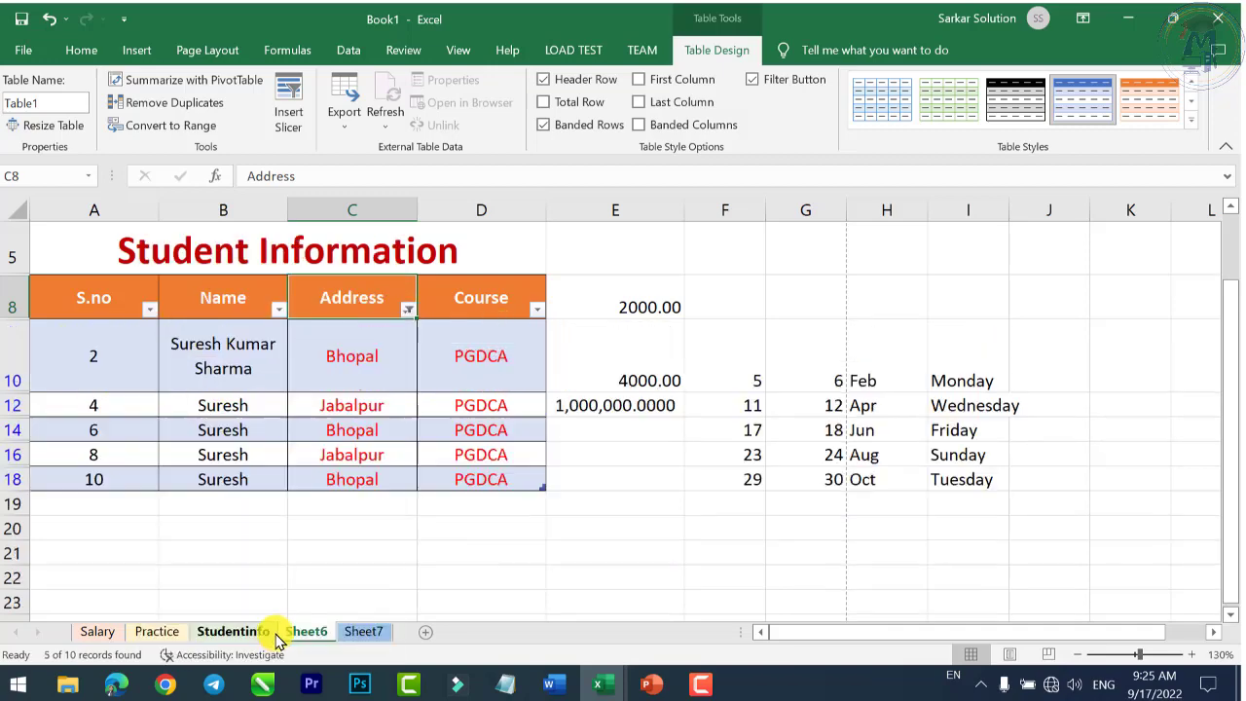
Filter the Address column to show only Chhindwara students
{"action": "left_click", "coordinate": [407, 310]}
{"action": "left_click", "coordinate": [190, 451]}
{"action": "left_click", "coordinate": [197, 506]}
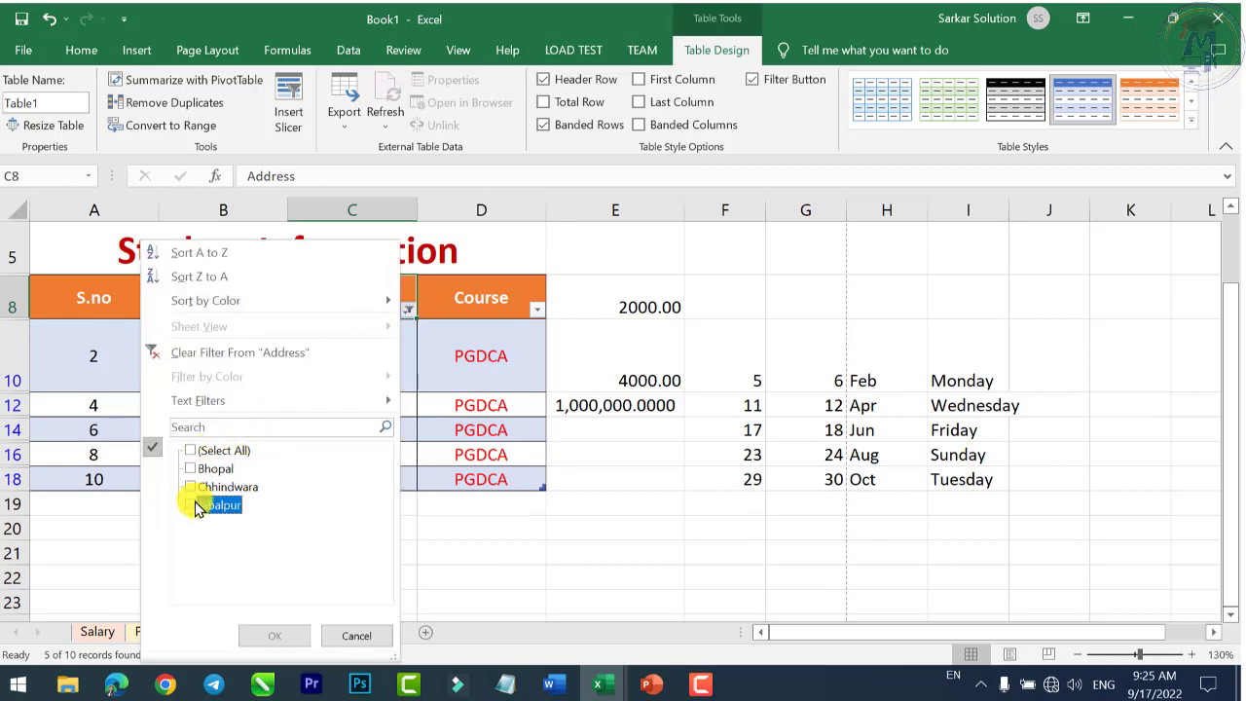
{"action": "left_click", "coordinate": [190, 487]}
{"action": "left_click", "coordinate": [273, 635]}
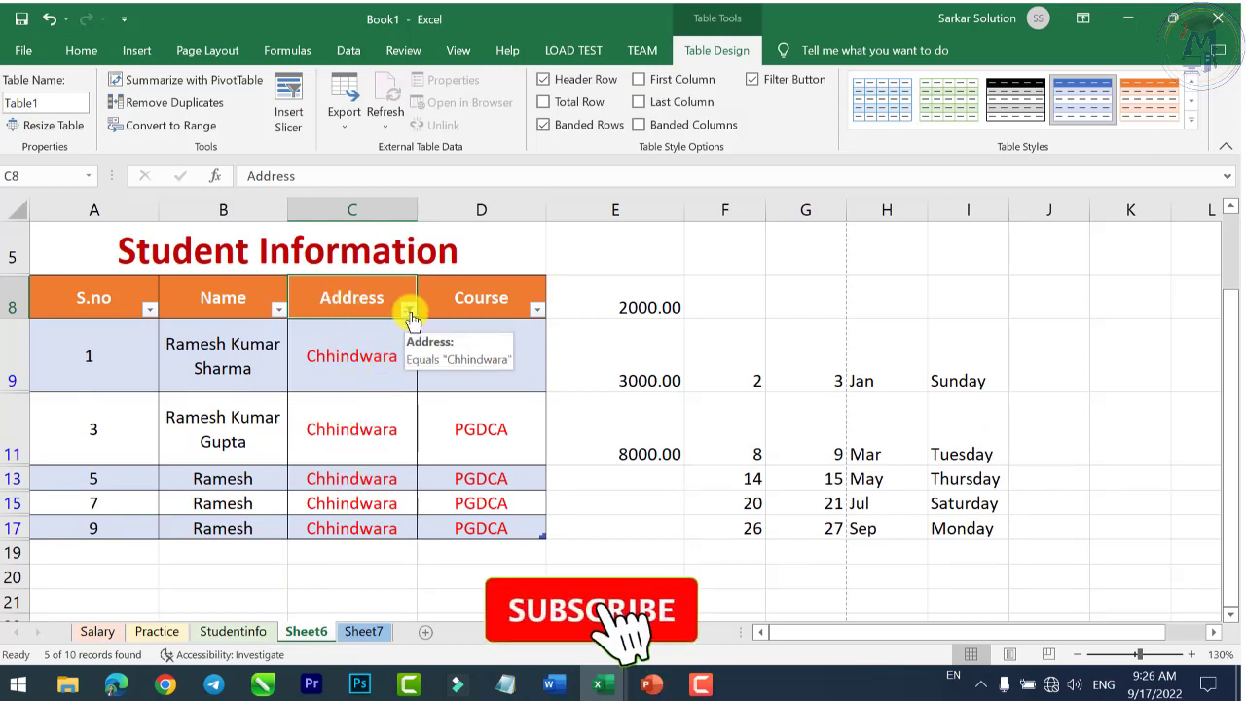
Clear the Address filter with Select All so every student shows again
{"action": "left_click", "coordinate": [408, 309]}
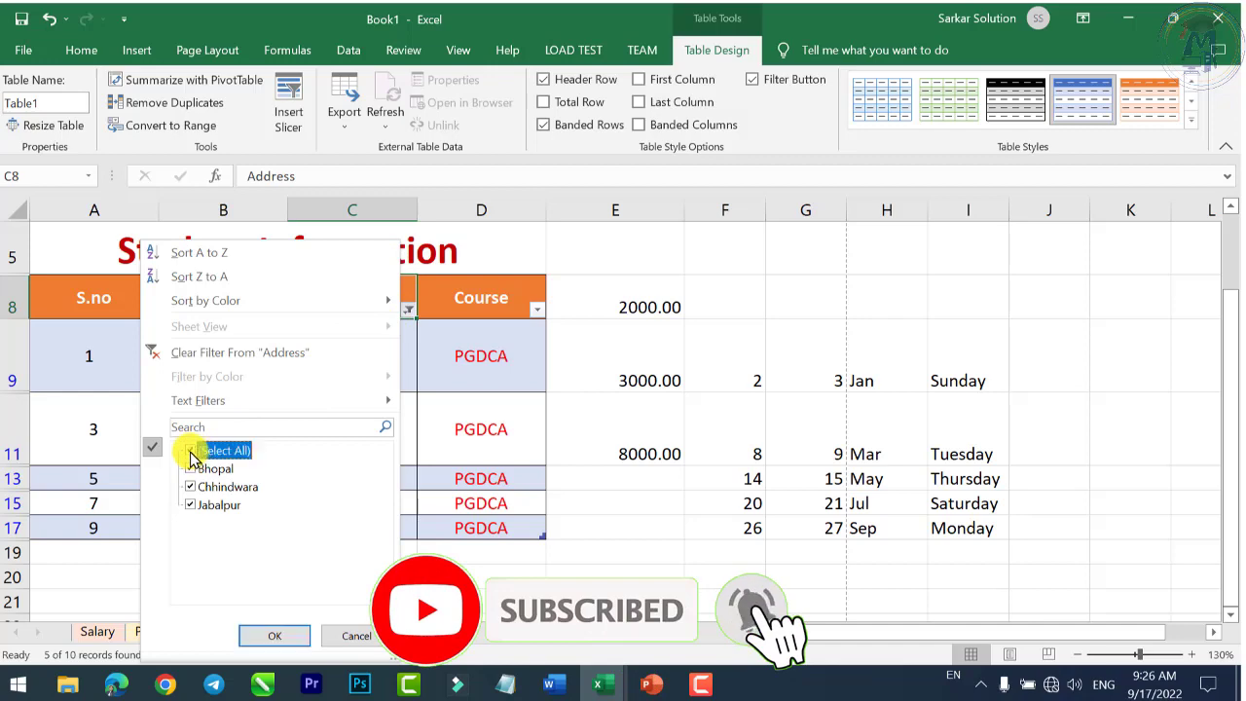
{"action": "left_click", "coordinate": [194, 451]}
{"action": "left_click", "coordinate": [274, 638]}
{"action": "left_click", "coordinate": [295, 632]}
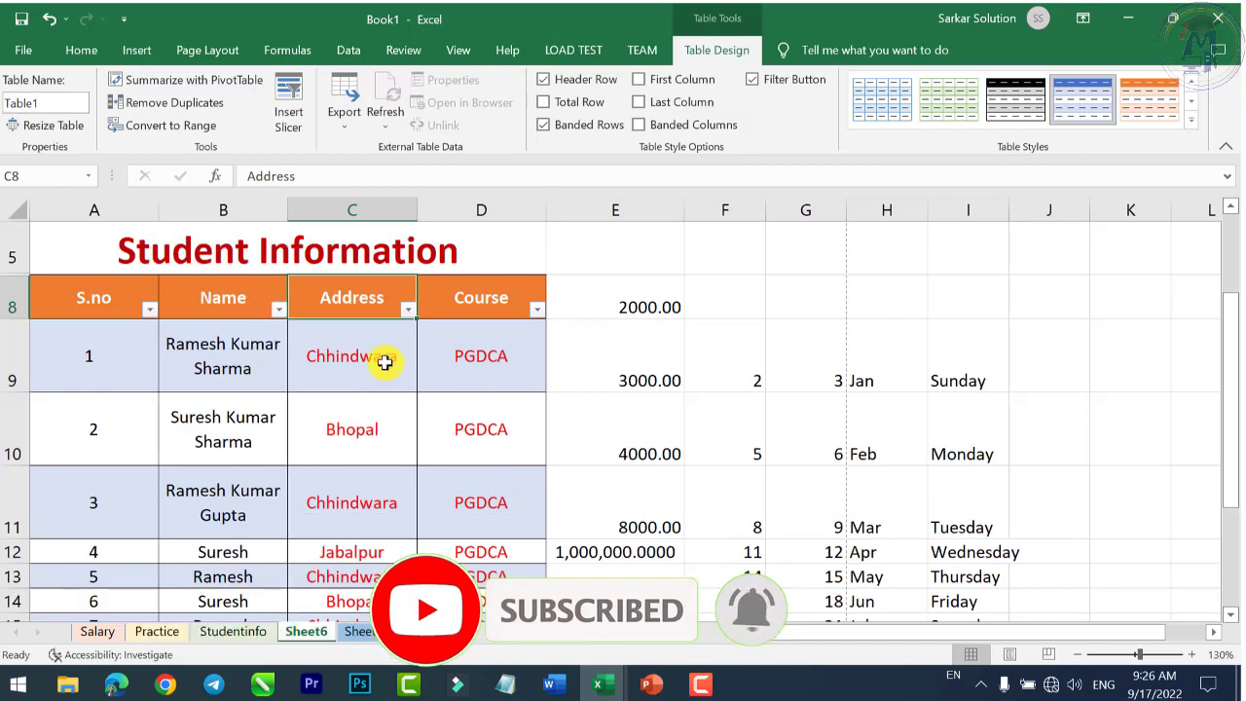
{"action": "left_click", "coordinate": [406, 312]}
{"action": "mouse_move", "coordinate": [198, 400]}
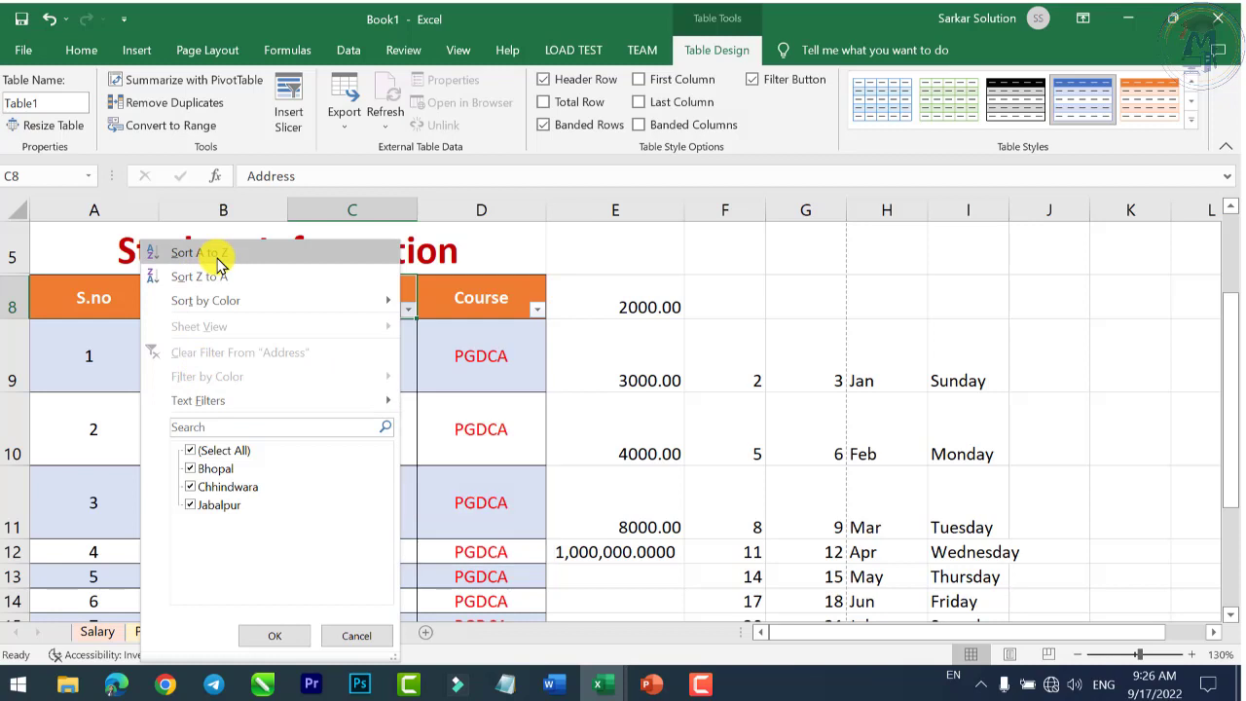
Sort the student table by S.no from largest to smallest
{"action": "left_click", "coordinate": [67, 328]}
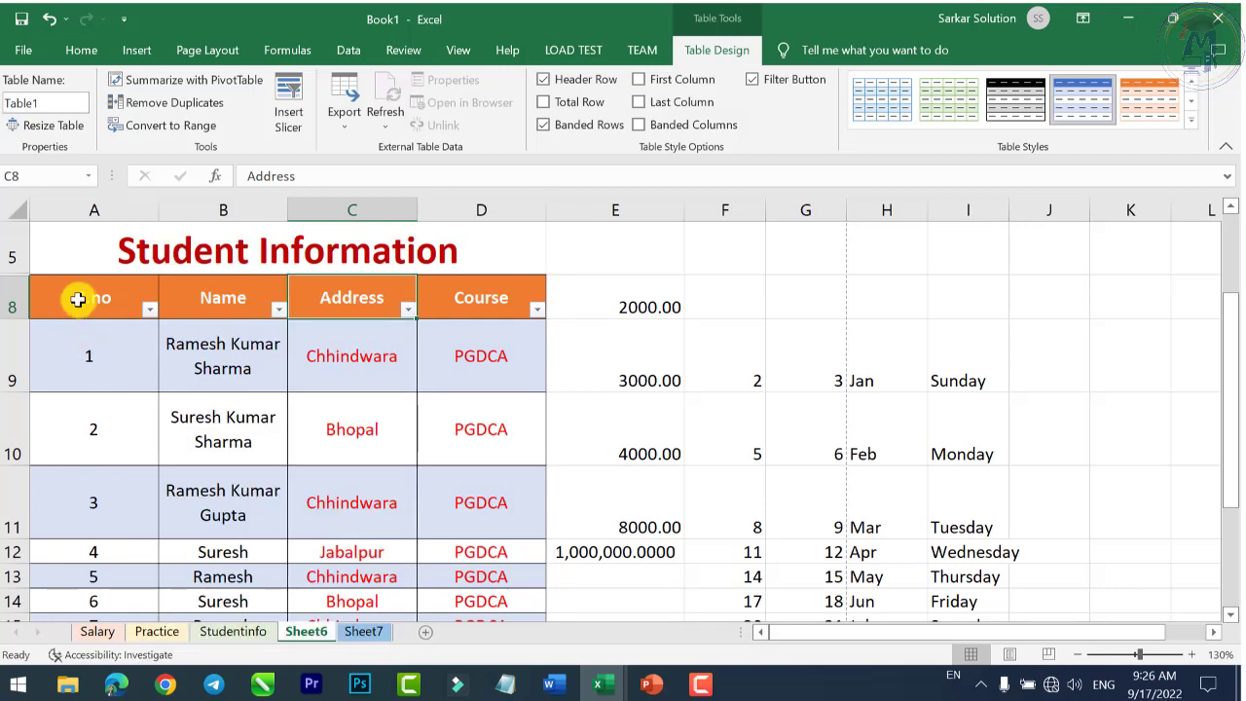
{"action": "left_click_drag", "start_coordinate": [75, 300], "coordinate": [461, 320]}
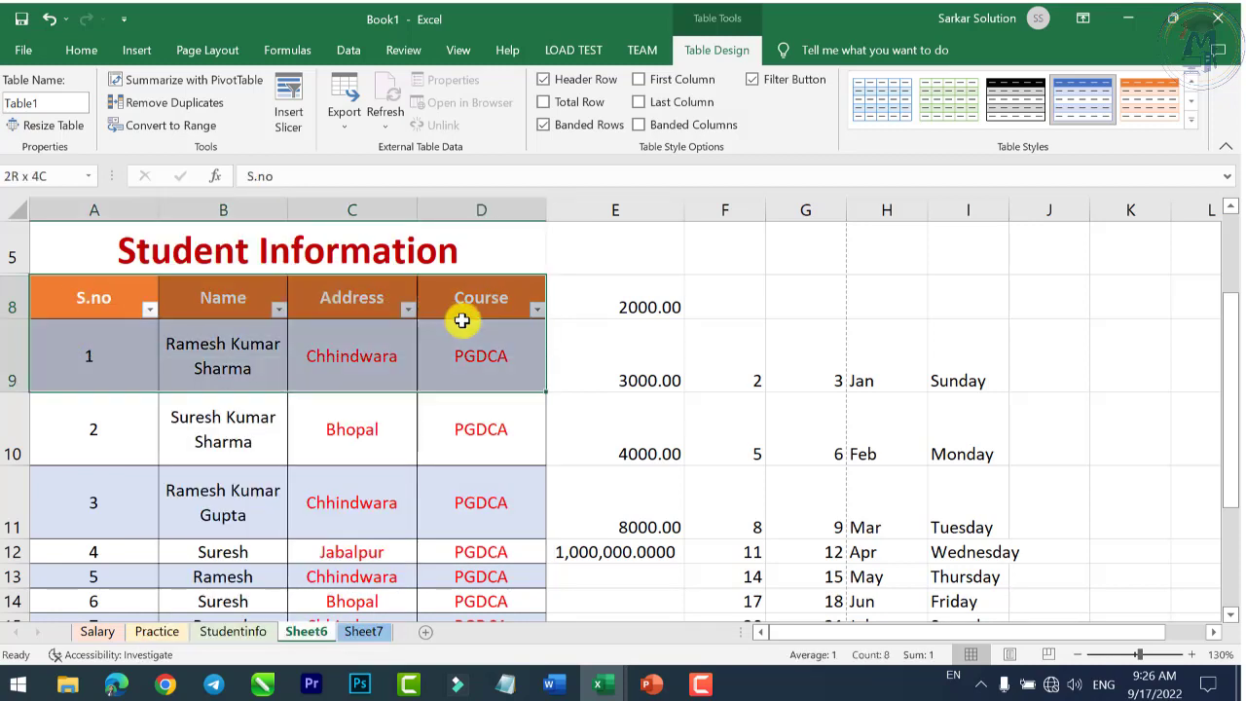
{"action": "left_click", "coordinate": [341, 300]}
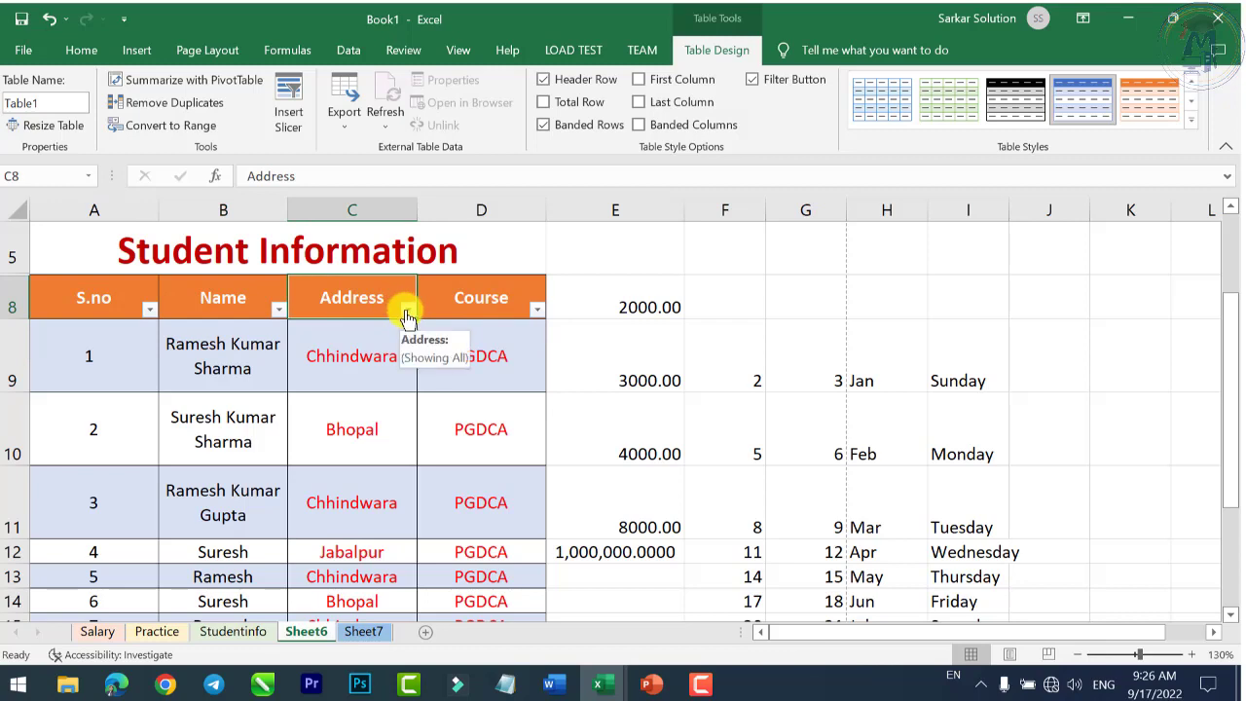
{"action": "left_click", "coordinate": [149, 309]}
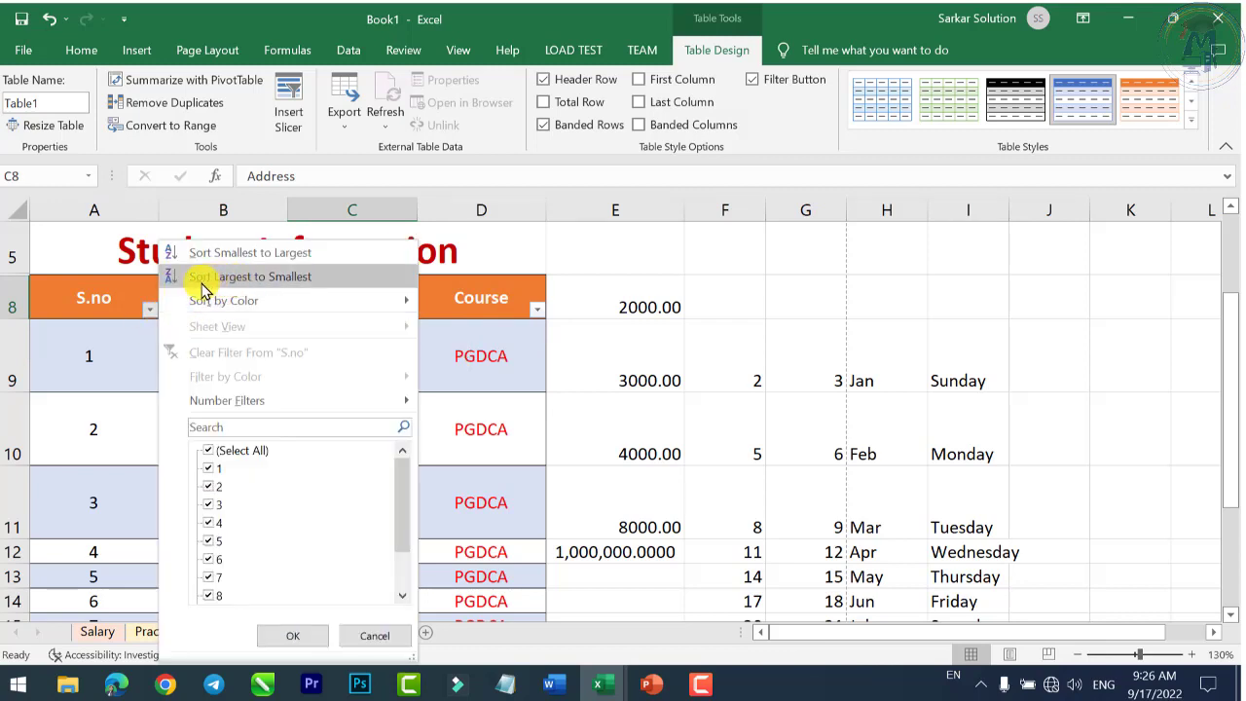
{"action": "left_click", "coordinate": [290, 281]}
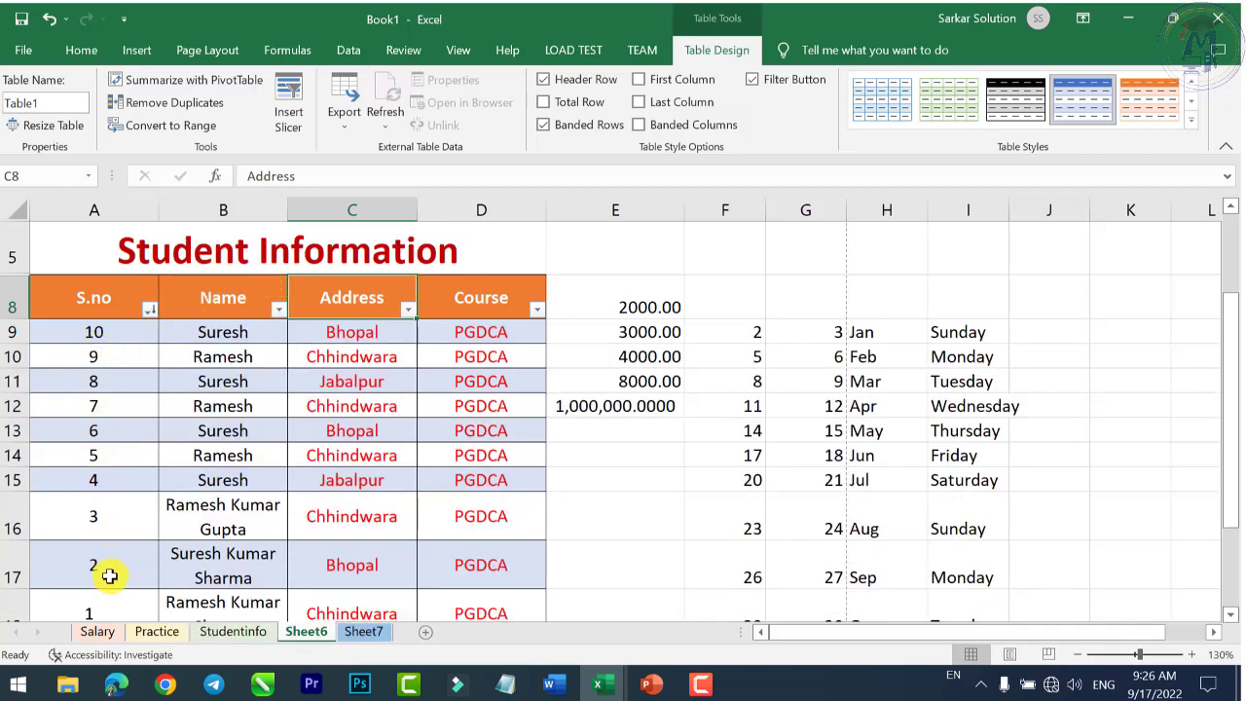
Sort S.no back from 1 to 10 and select the whole student table
{"action": "left_click", "coordinate": [149, 309]}
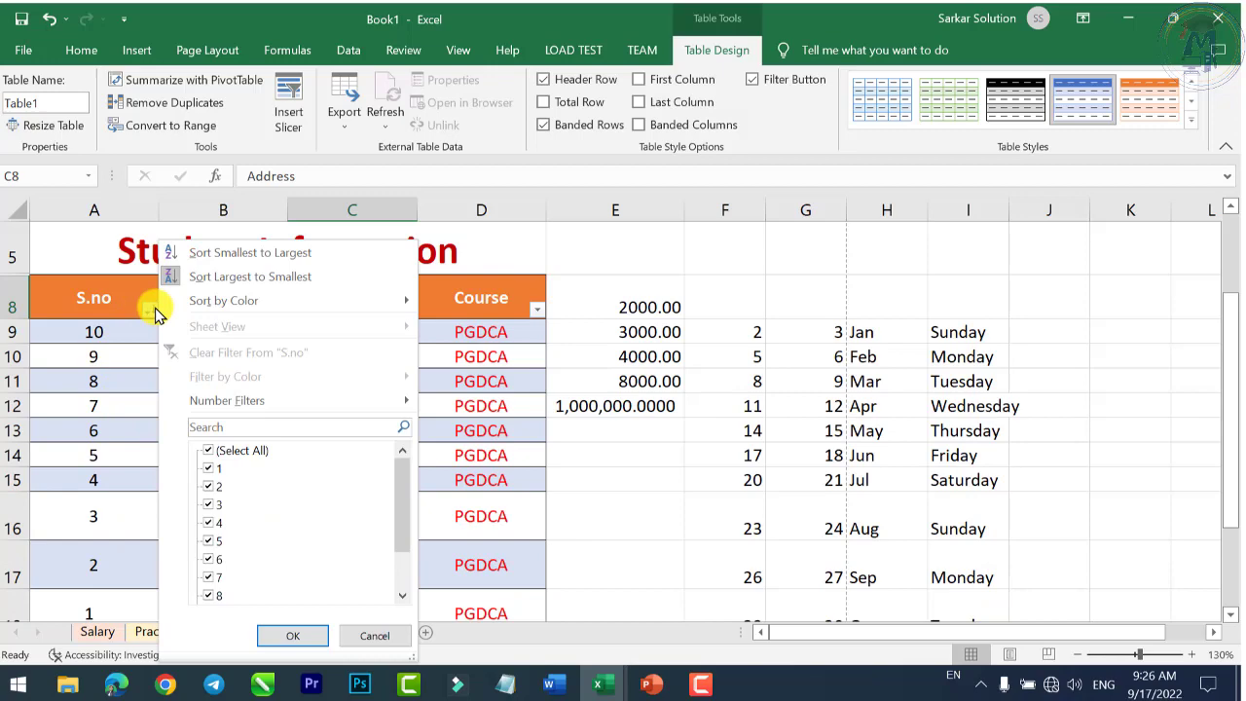
{"action": "left_click", "coordinate": [195, 248]}
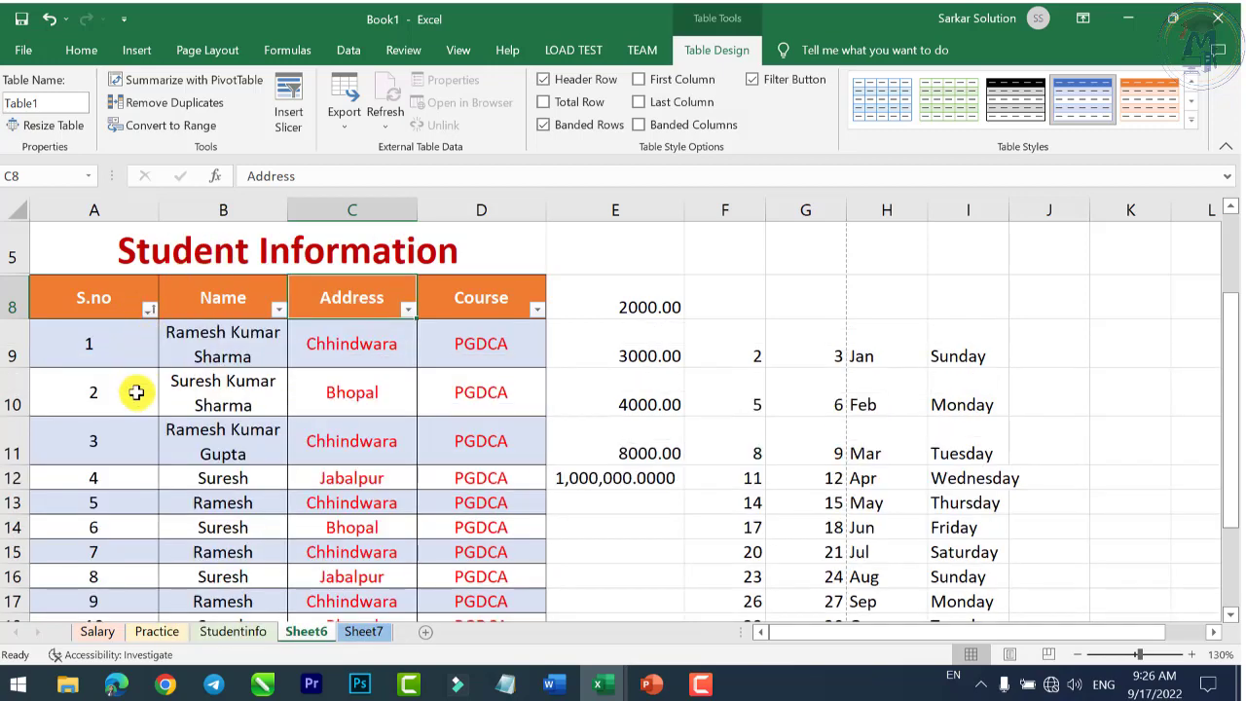
{"action": "left_click", "coordinate": [147, 311]}
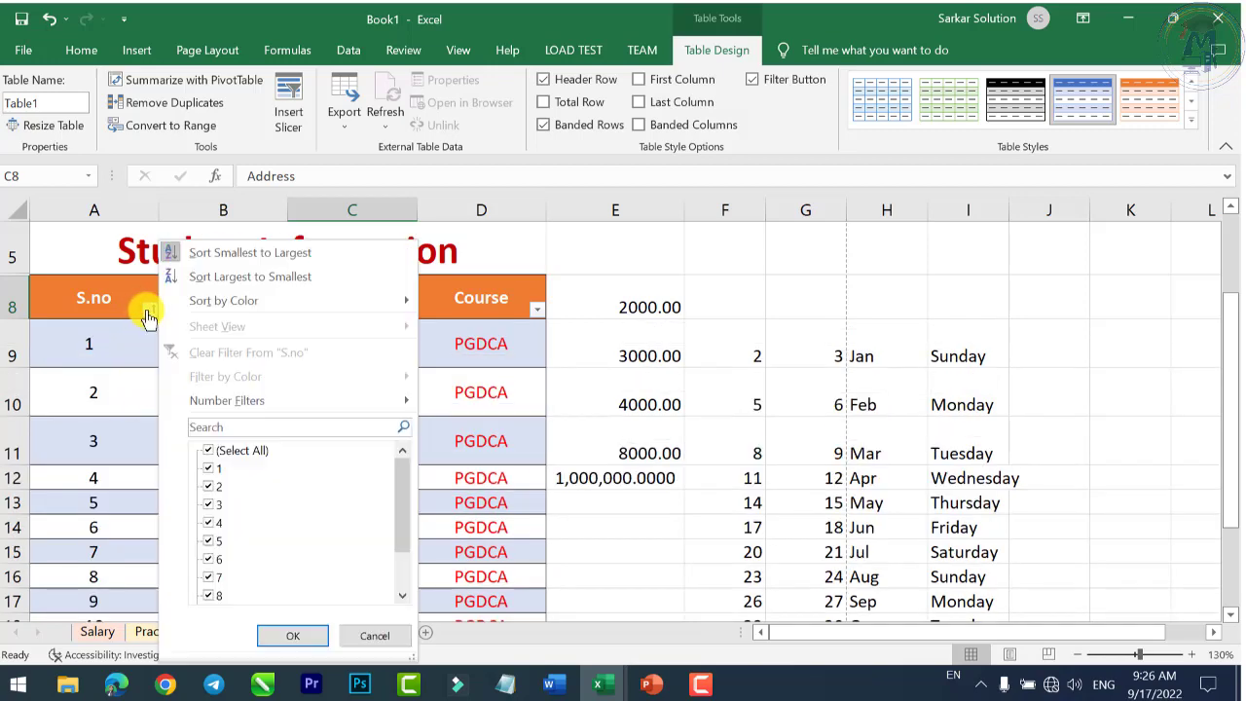
{"action": "mouse_move", "coordinate": [224, 300]}
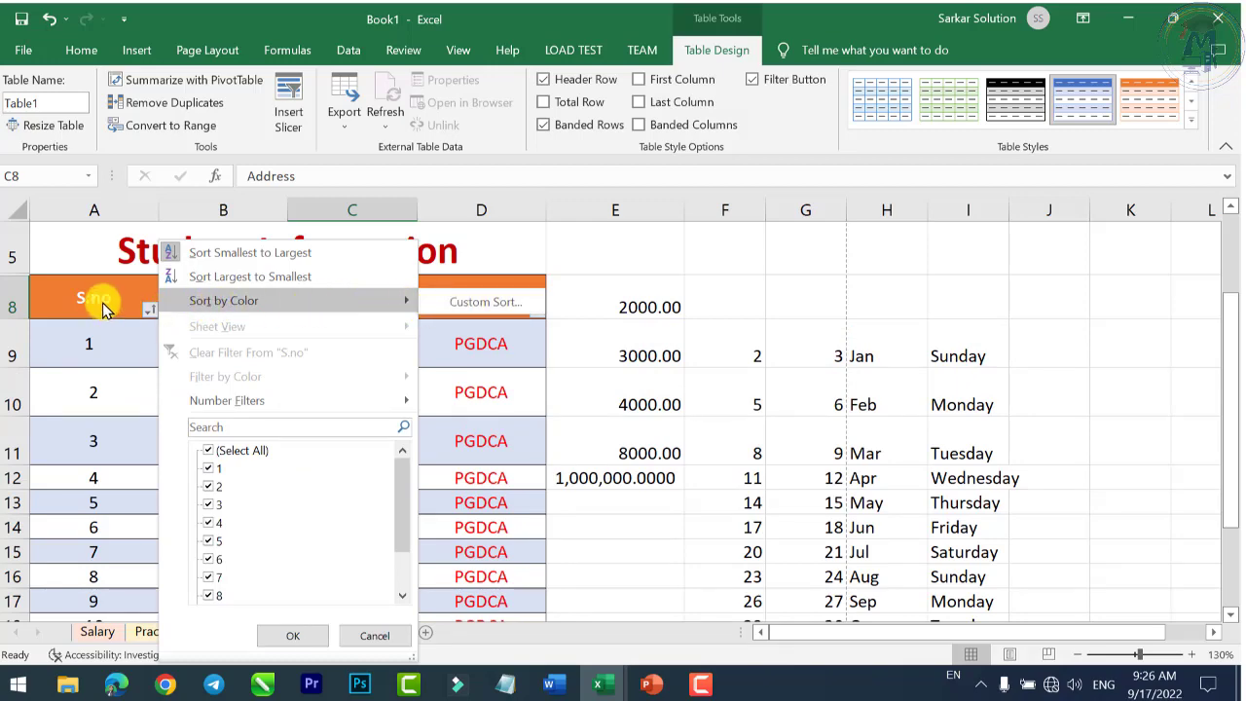
{"action": "left_click", "coordinate": [102, 303]}
{"action": "mouse_move", "coordinate": [117, 300]}
{"action": "left_mouse_down"}
{"action": "mouse_move", "coordinate": [403, 334]}
{"action": "mouse_move", "coordinate": [424, 621]}
{"action": "left_mouse_up"}
{"action": "left_click_drag", "start_coordinate": [105, 304], "coordinate": [471, 574]}
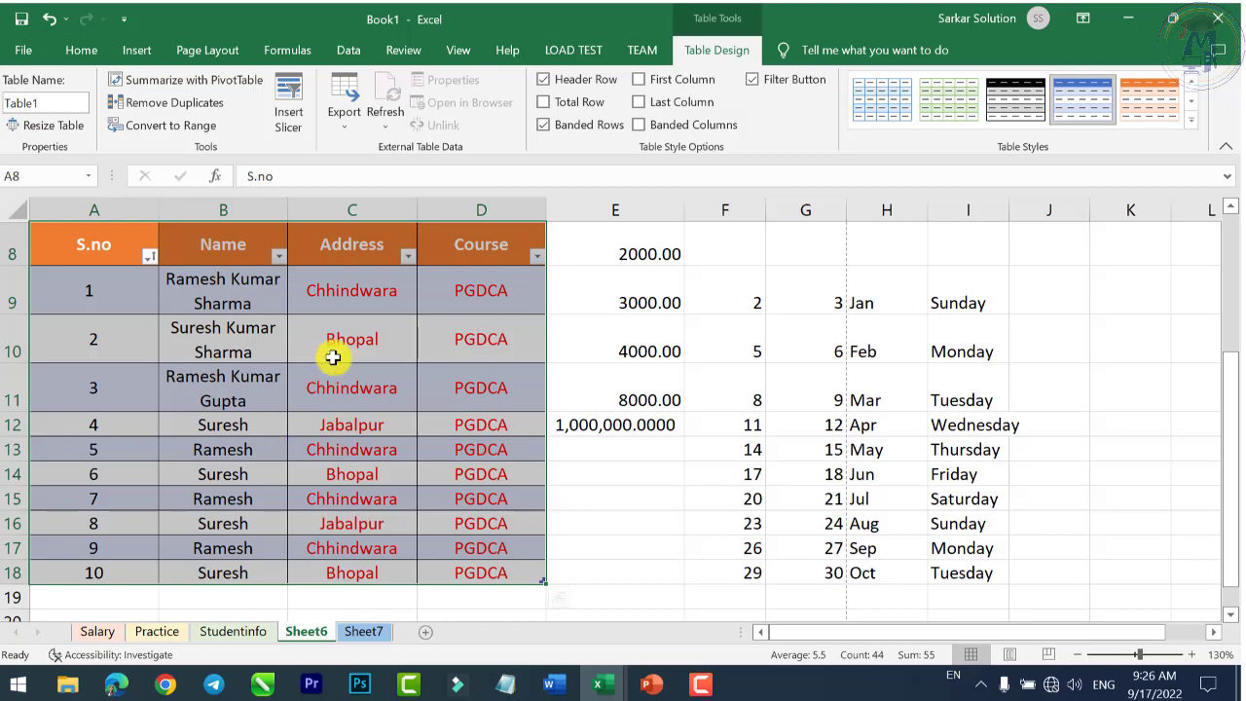
Restyle Table1 with a Medium orange style from the Format as Table gallery
{"action": "left_click", "coordinate": [86, 49]}
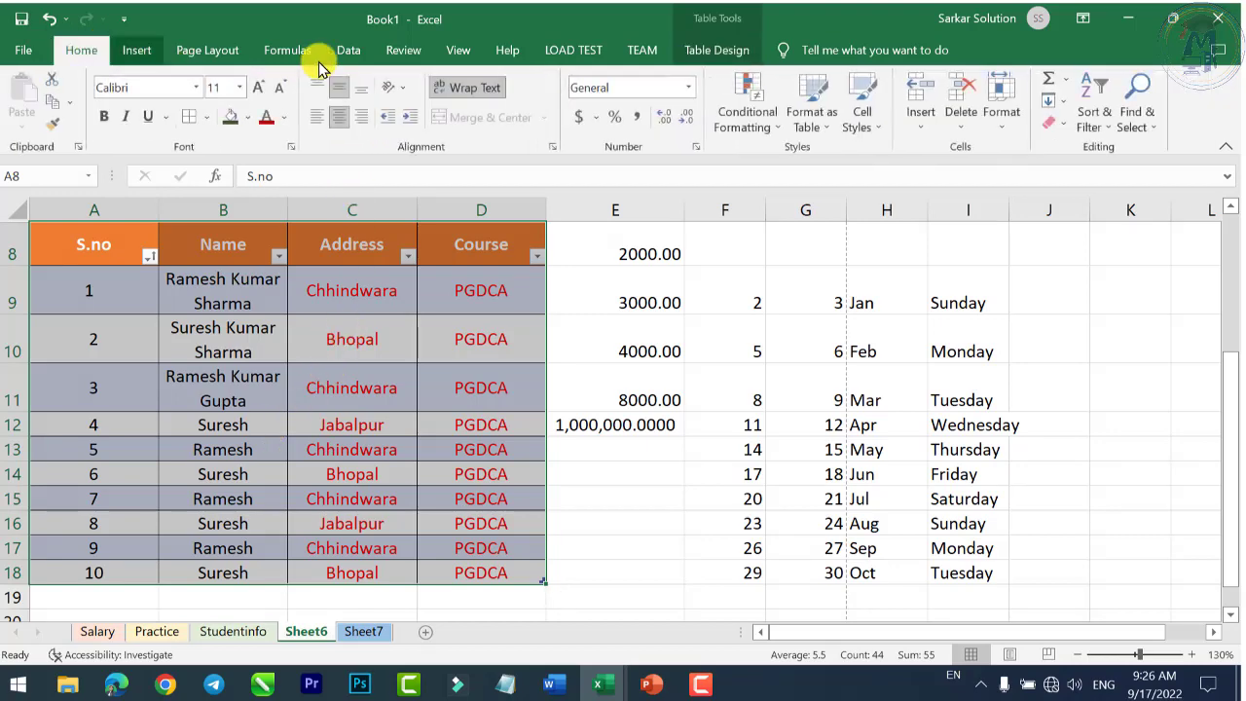
{"action": "left_click", "coordinate": [809, 109]}
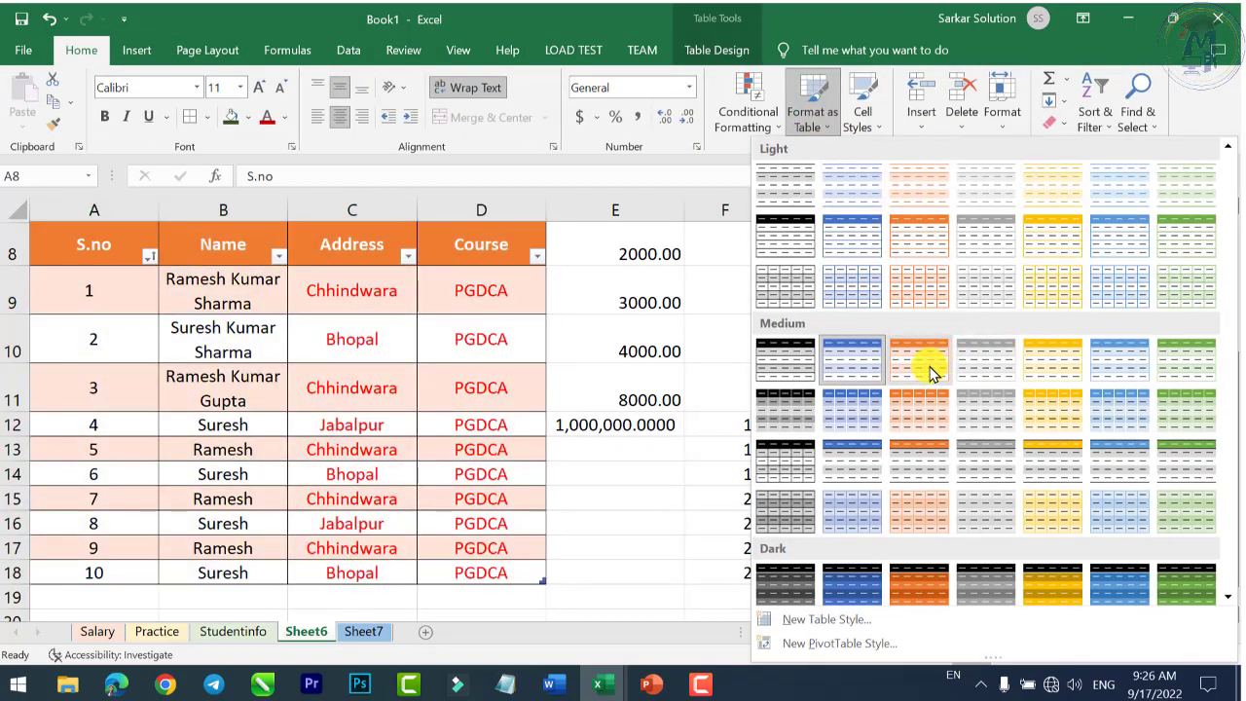
{"action": "left_click", "coordinate": [927, 368]}
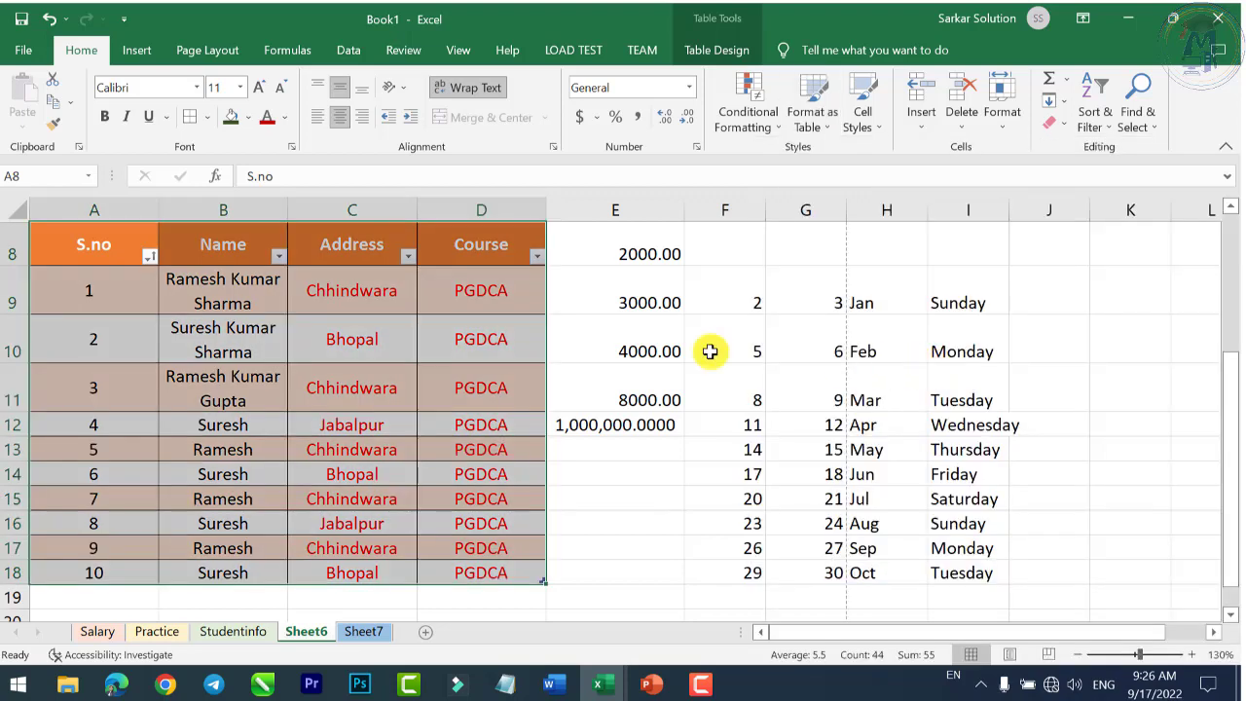
{"action": "left_click", "coordinate": [714, 50]}
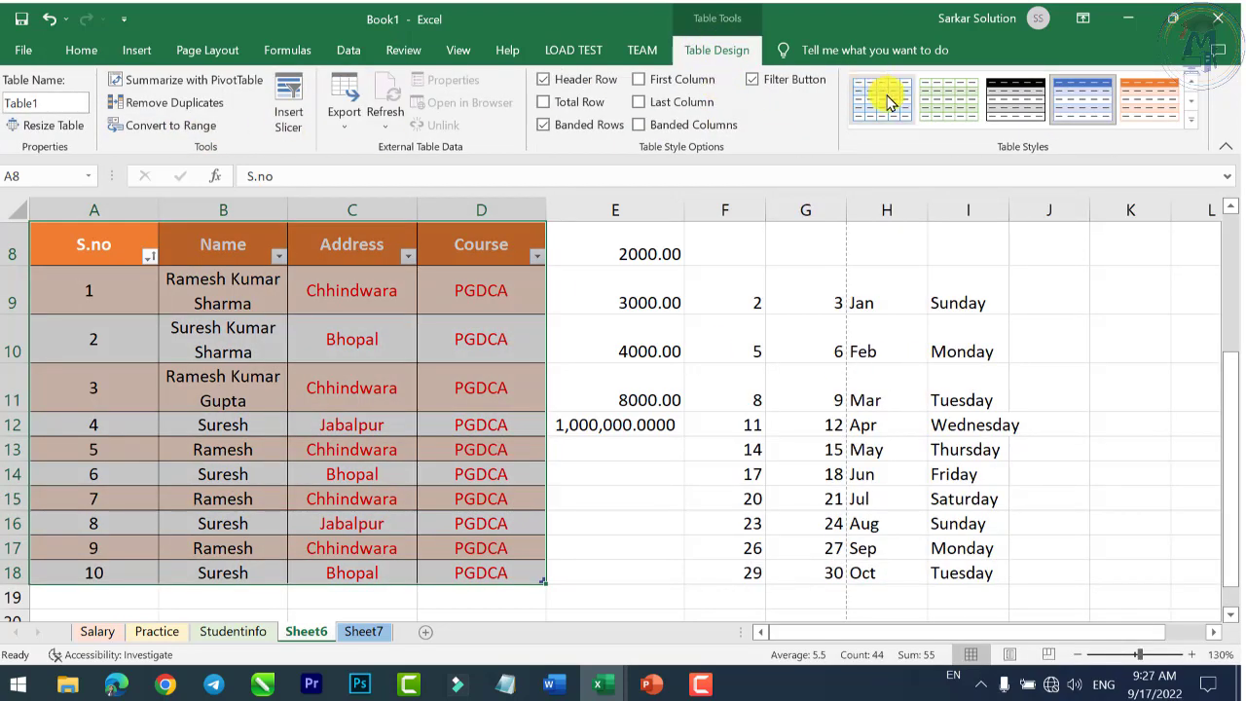
Try Header Row, Total Row and Banded Rows, keeping header and banded rows with no total row
{"action": "left_click", "coordinate": [562, 83]}
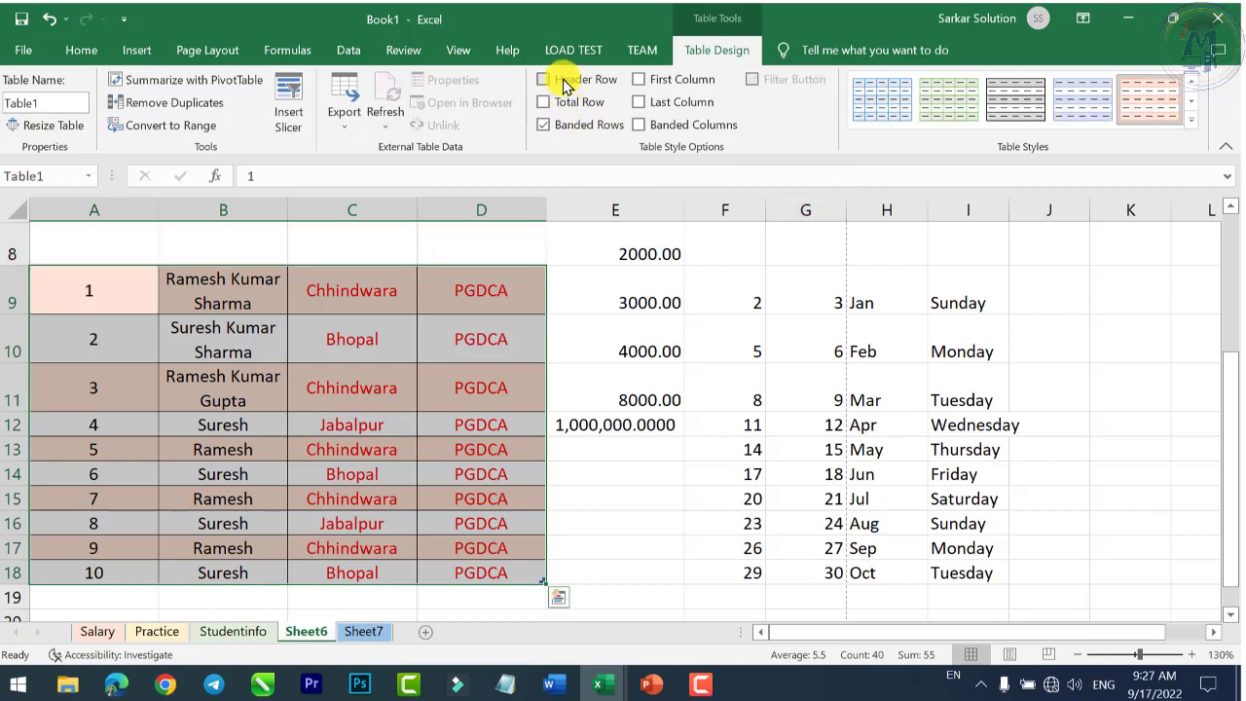
{"action": "left_click", "coordinate": [568, 86]}
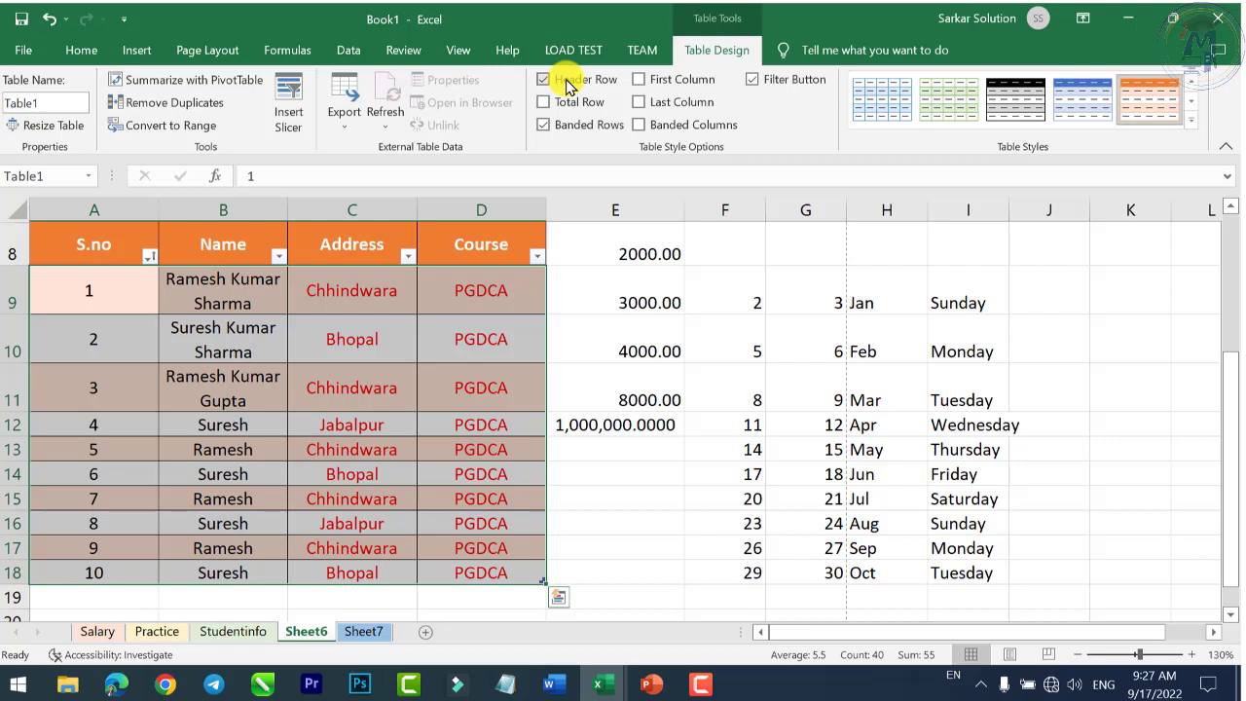
{"action": "left_click", "coordinate": [577, 103]}
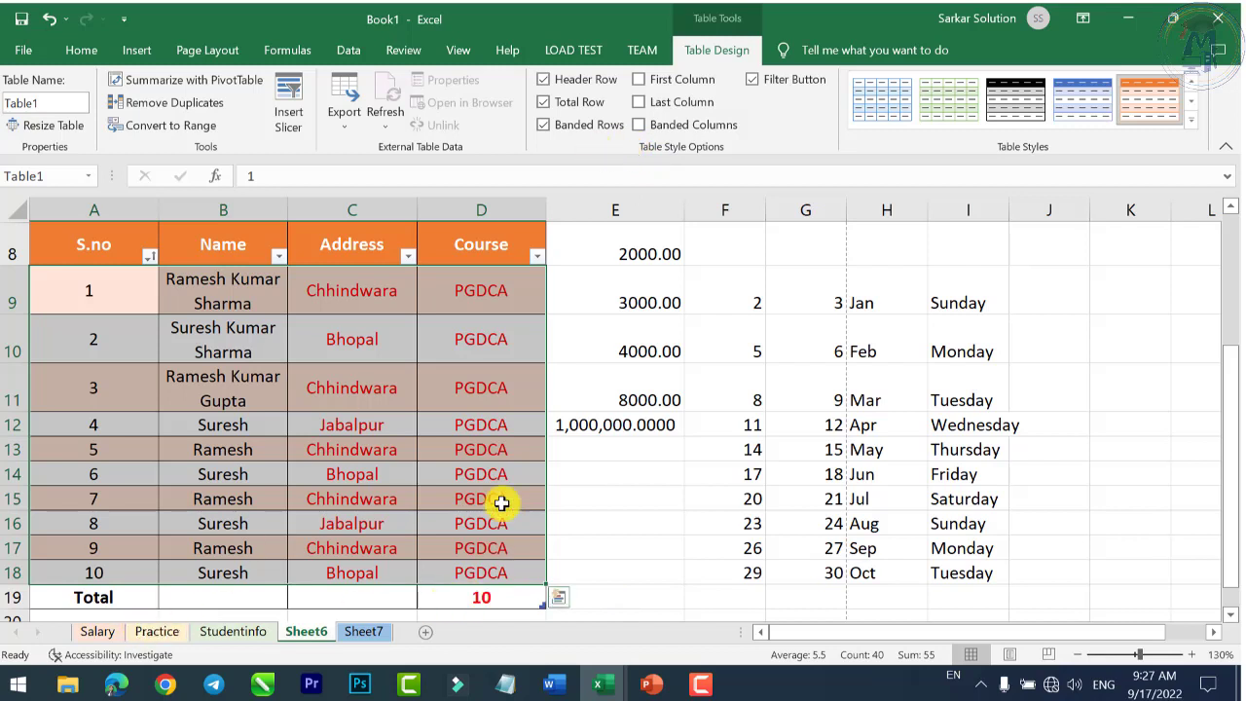
{"action": "left_click", "coordinate": [568, 105]}
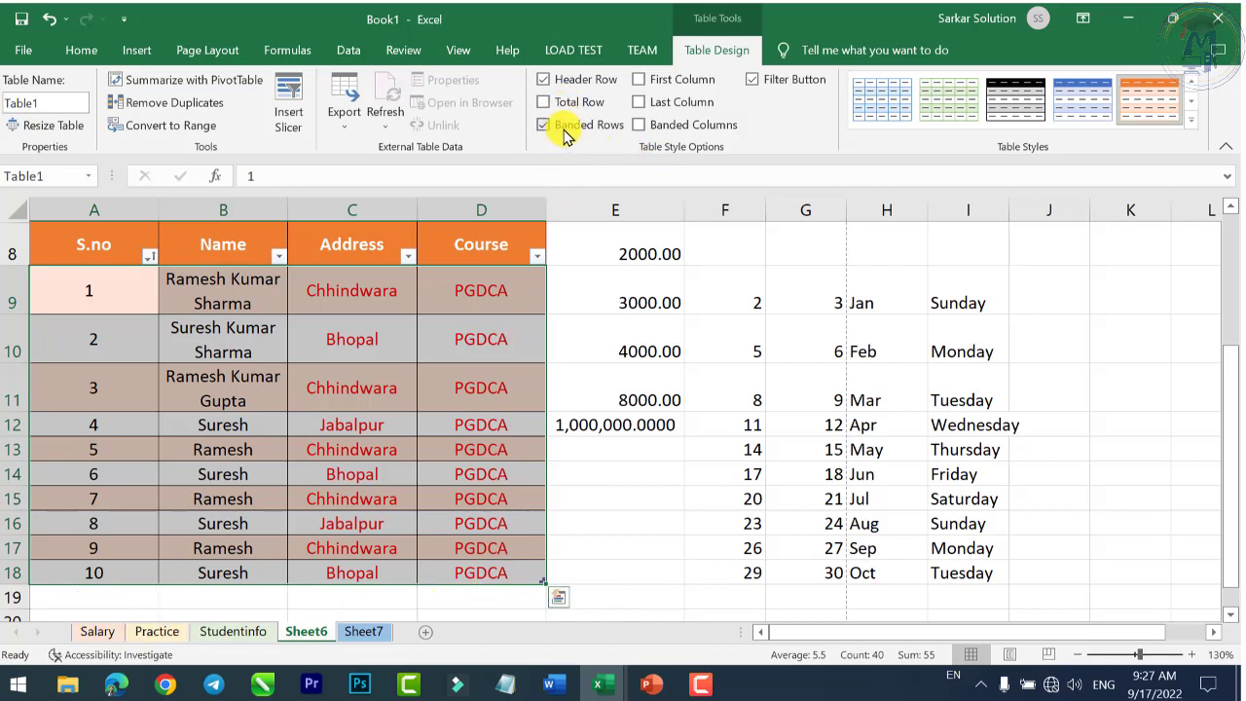
{"action": "left_click", "coordinate": [565, 128]}
{"action": "left_click", "coordinate": [566, 129]}
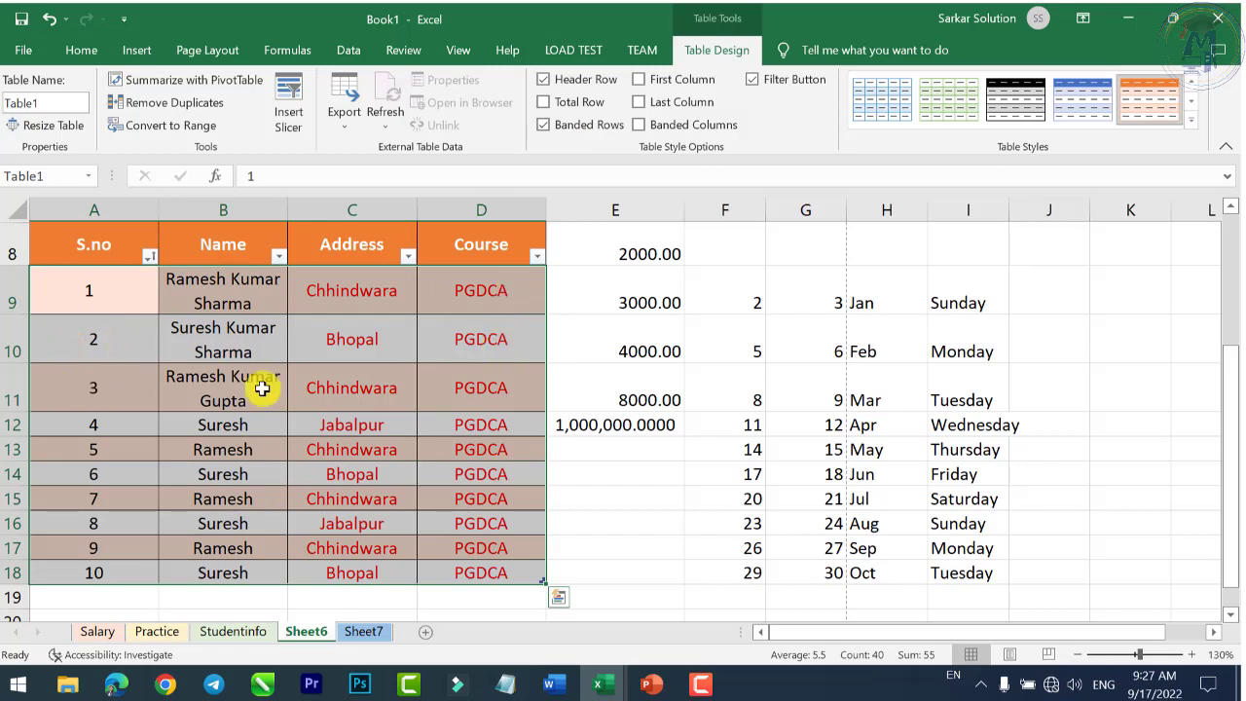
{"action": "left_click", "coordinate": [577, 132]}
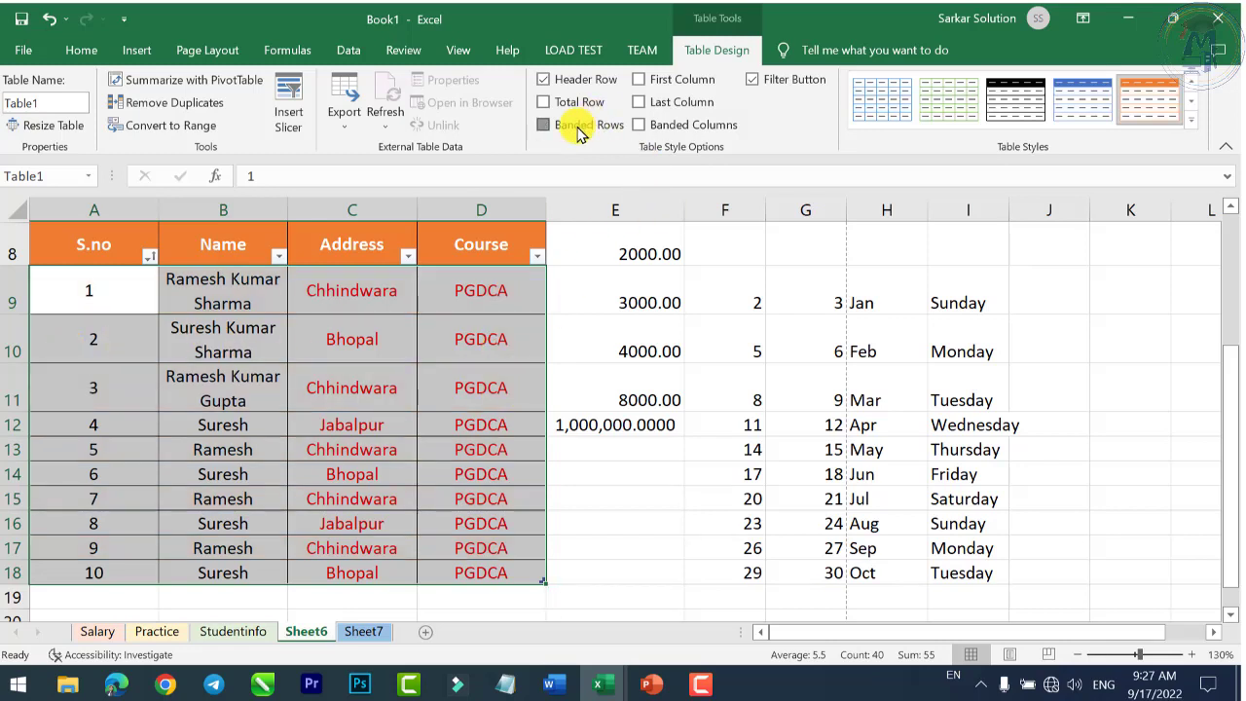
{"action": "left_click", "coordinate": [577, 131]}
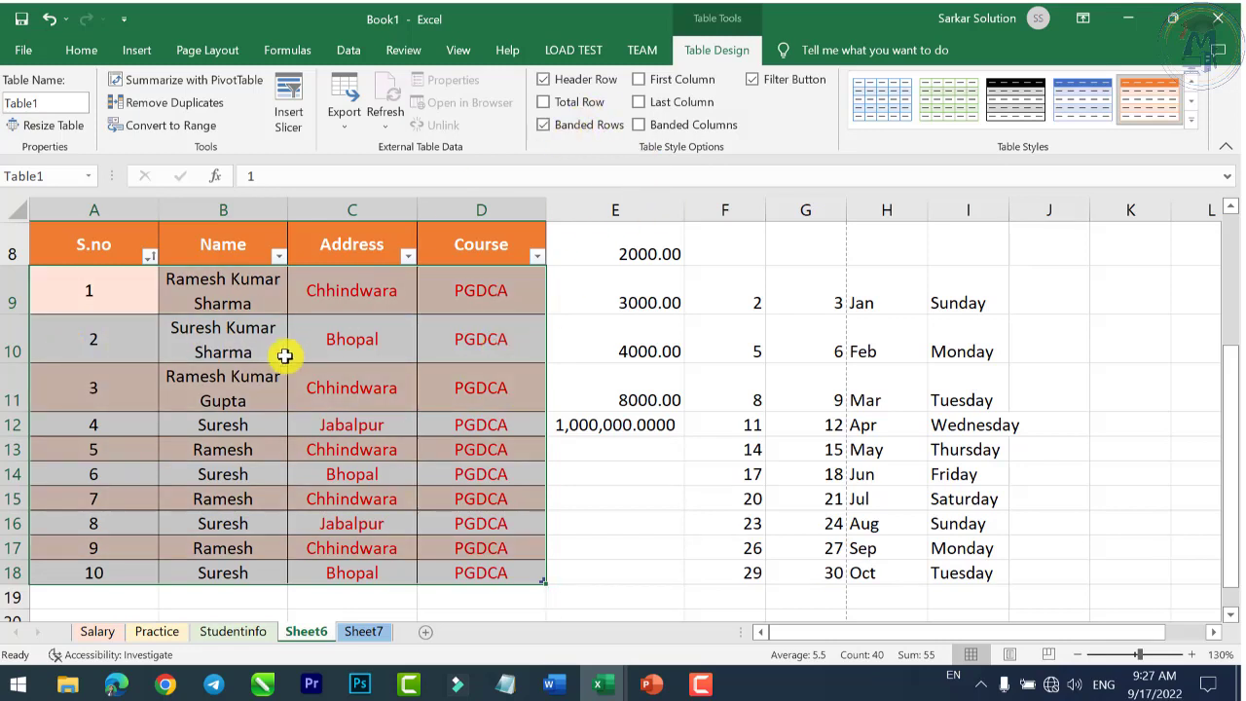
Try First Column, Last Column, Banded Columns and Filter Button, leaving only filter arrows on
{"action": "left_click", "coordinate": [662, 86]}
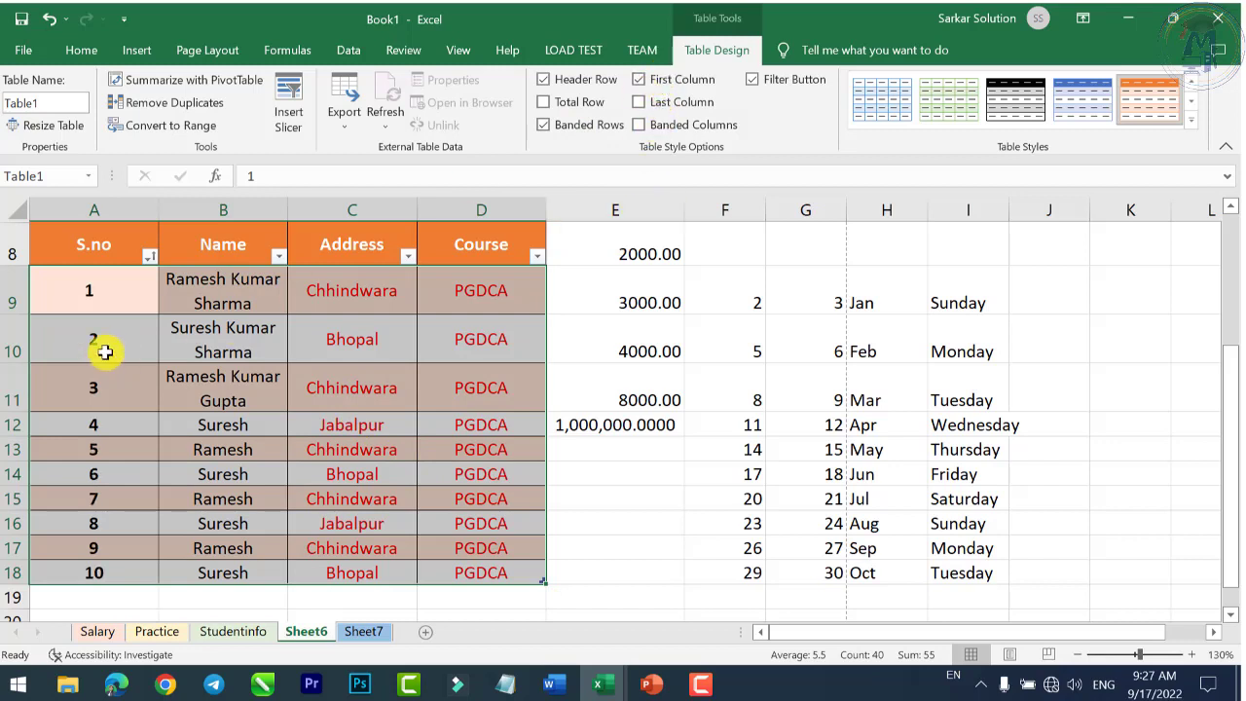
{"action": "left_click", "coordinate": [667, 105]}
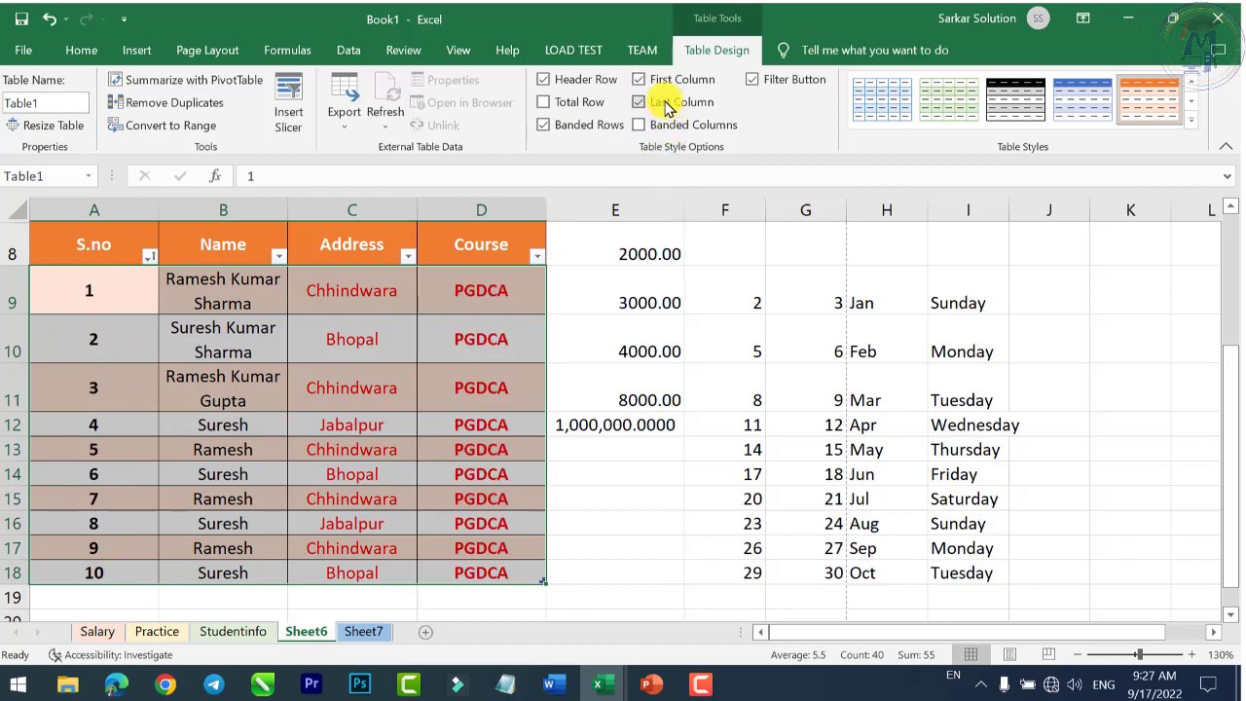
{"action": "left_click", "coordinate": [665, 82]}
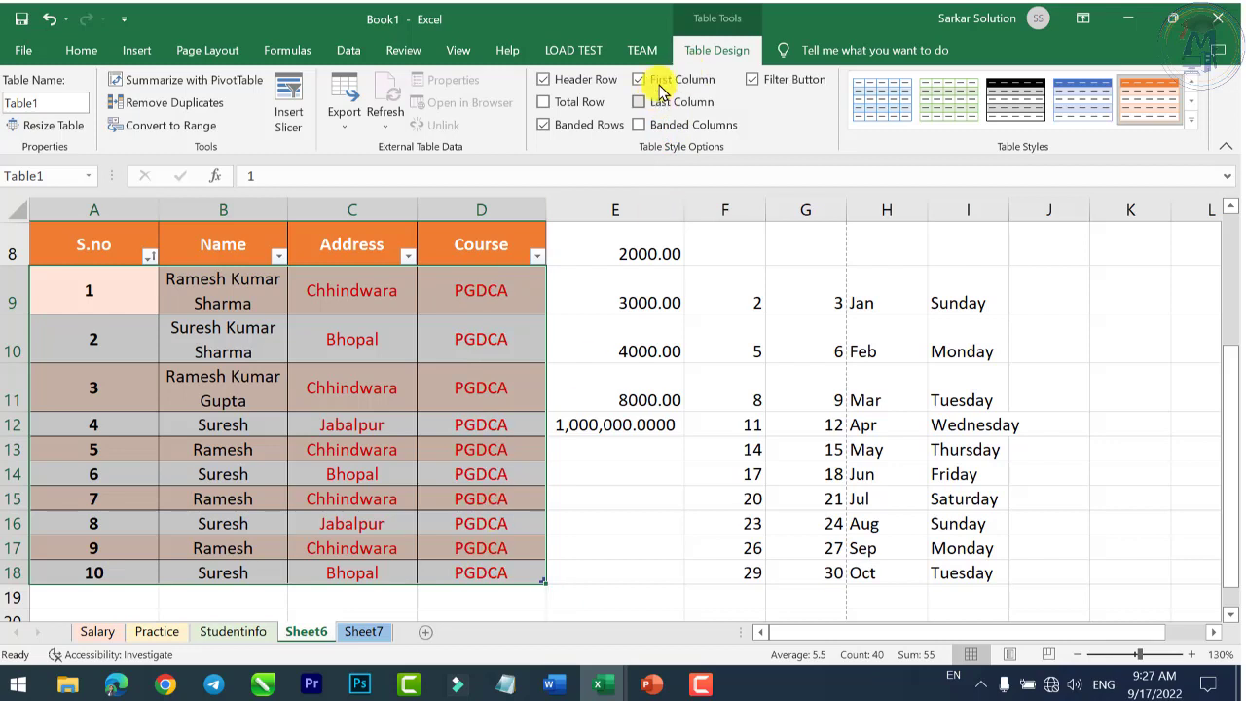
{"action": "left_click", "coordinate": [667, 101]}
{"action": "left_click", "coordinate": [674, 126]}
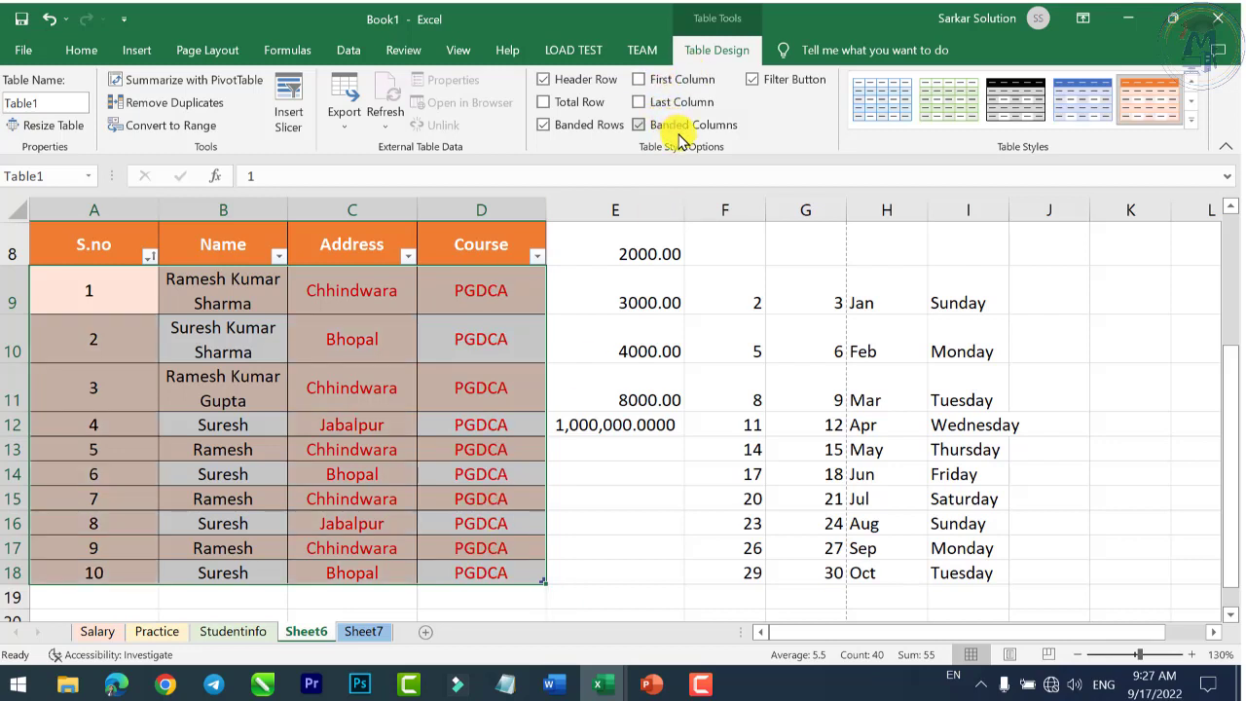
{"action": "left_click", "coordinate": [679, 132]}
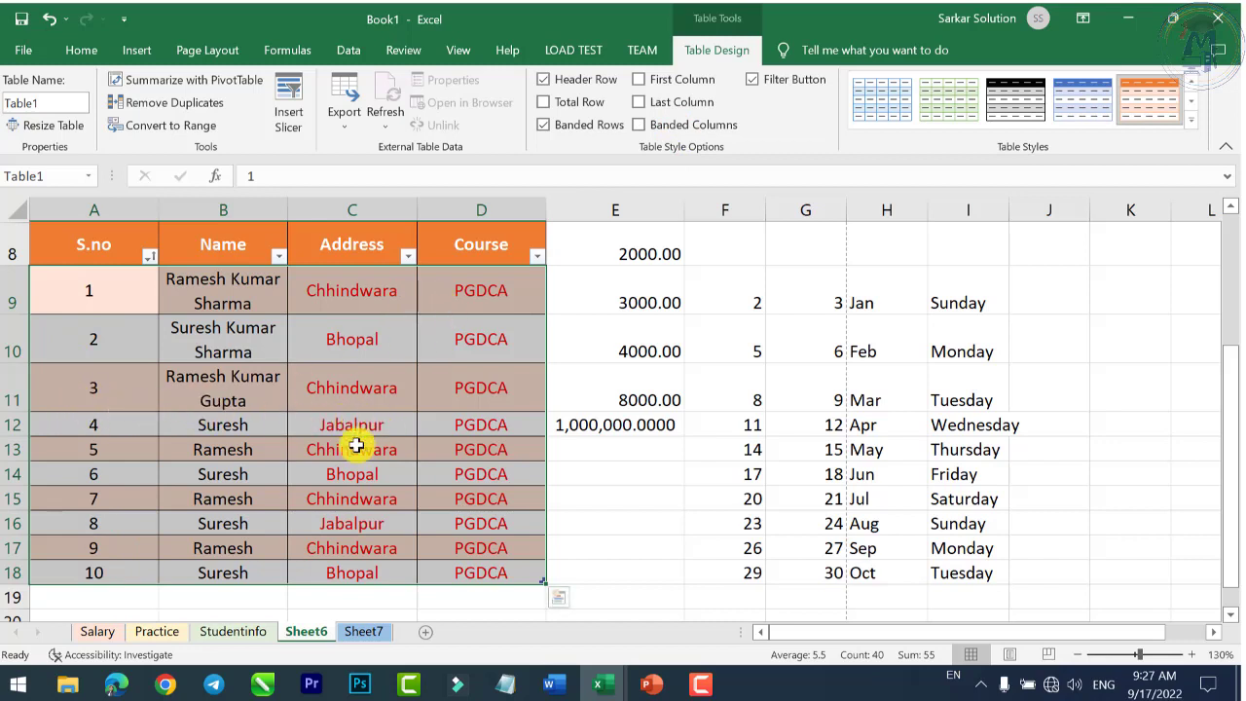
{"action": "left_click", "coordinate": [753, 82]}
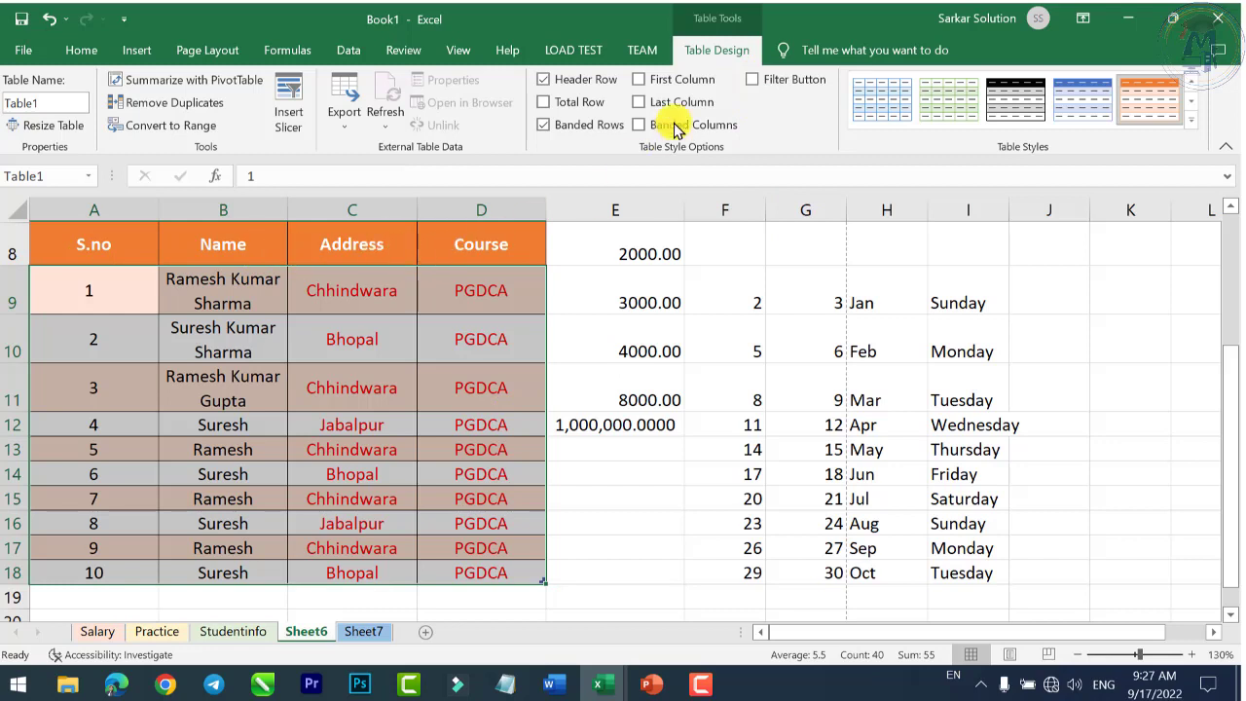
{"action": "left_click", "coordinate": [752, 82]}
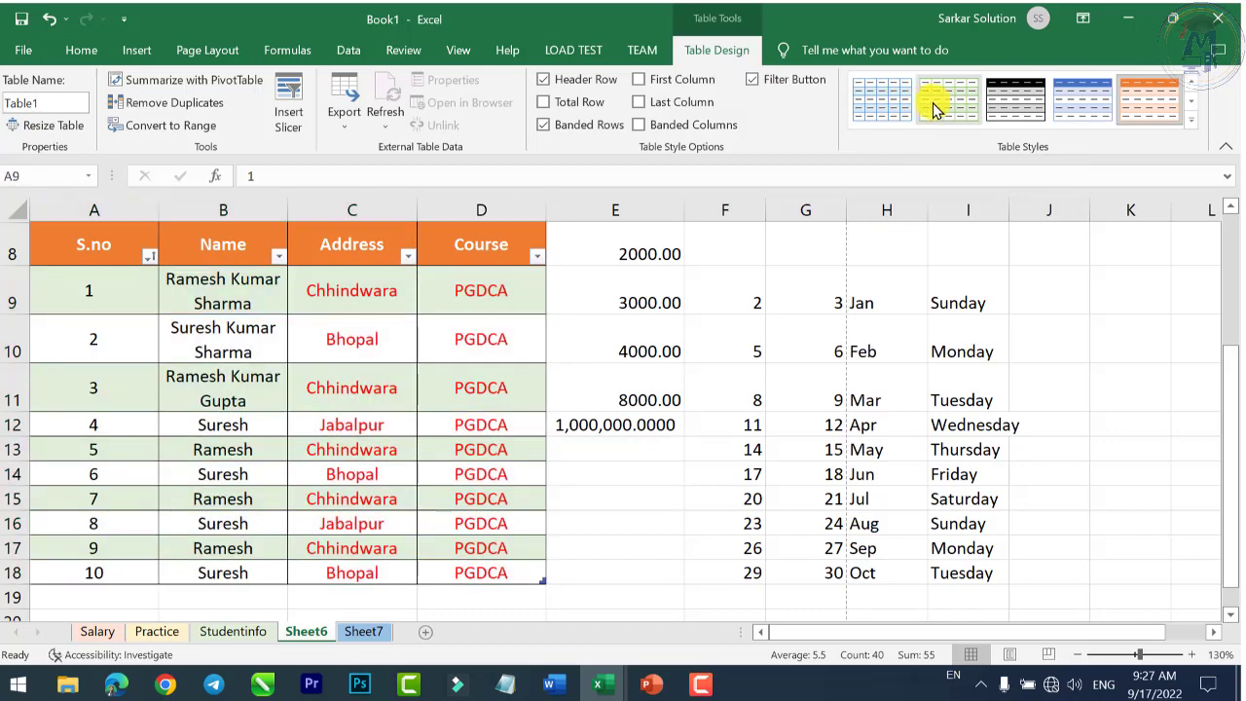
Dismiss the Table Styles list and bring up Format as Table on the Home tab
{"action": "left_click", "coordinate": [1190, 117]}
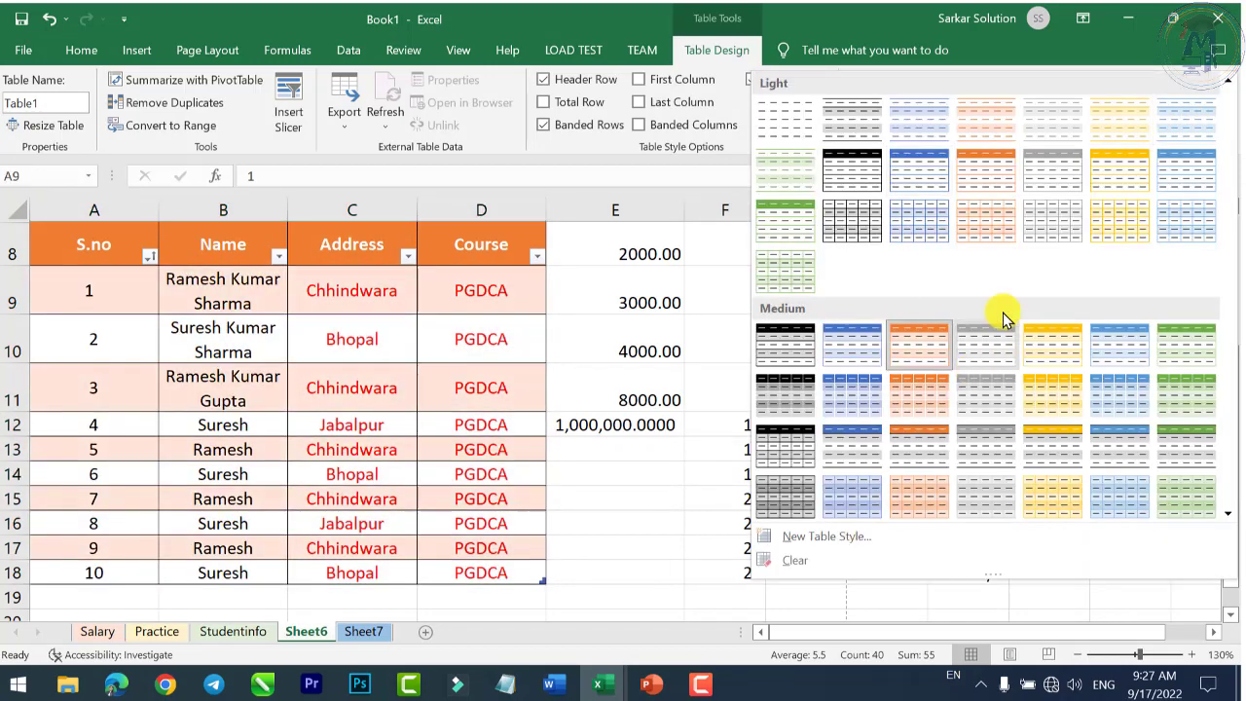
{"action": "left_click", "coordinate": [725, 54]}
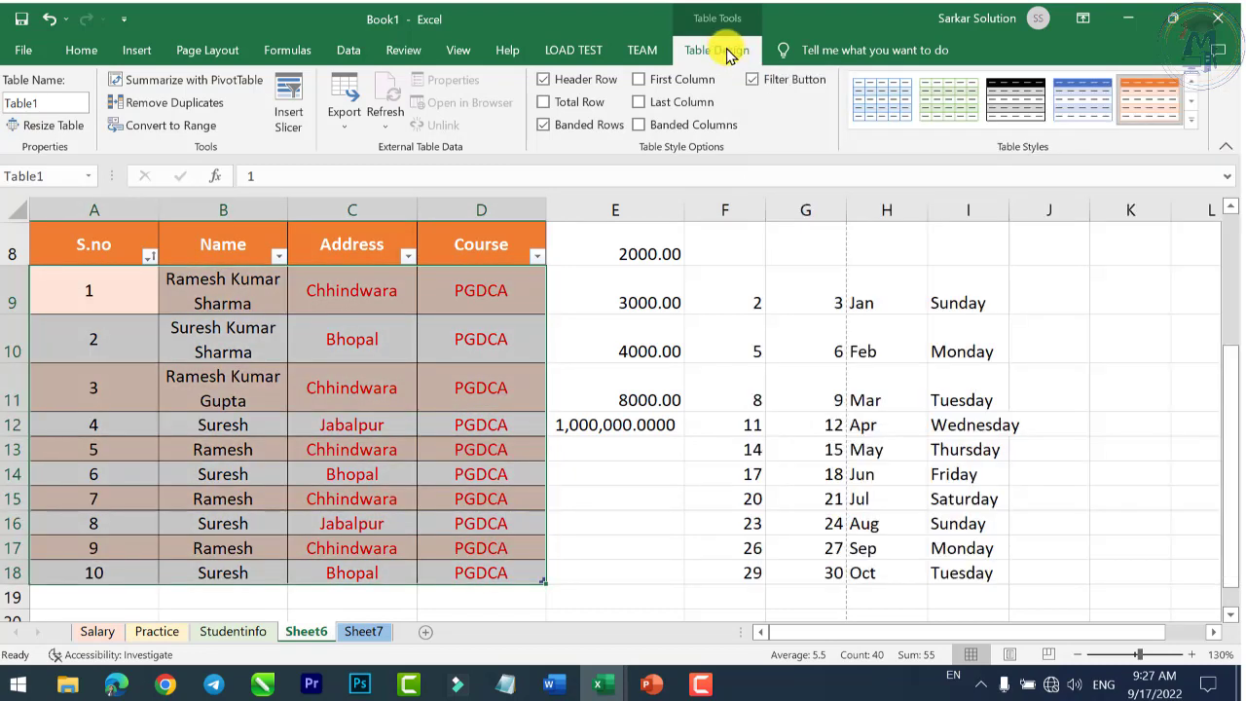
{"action": "left_click", "coordinate": [90, 49]}
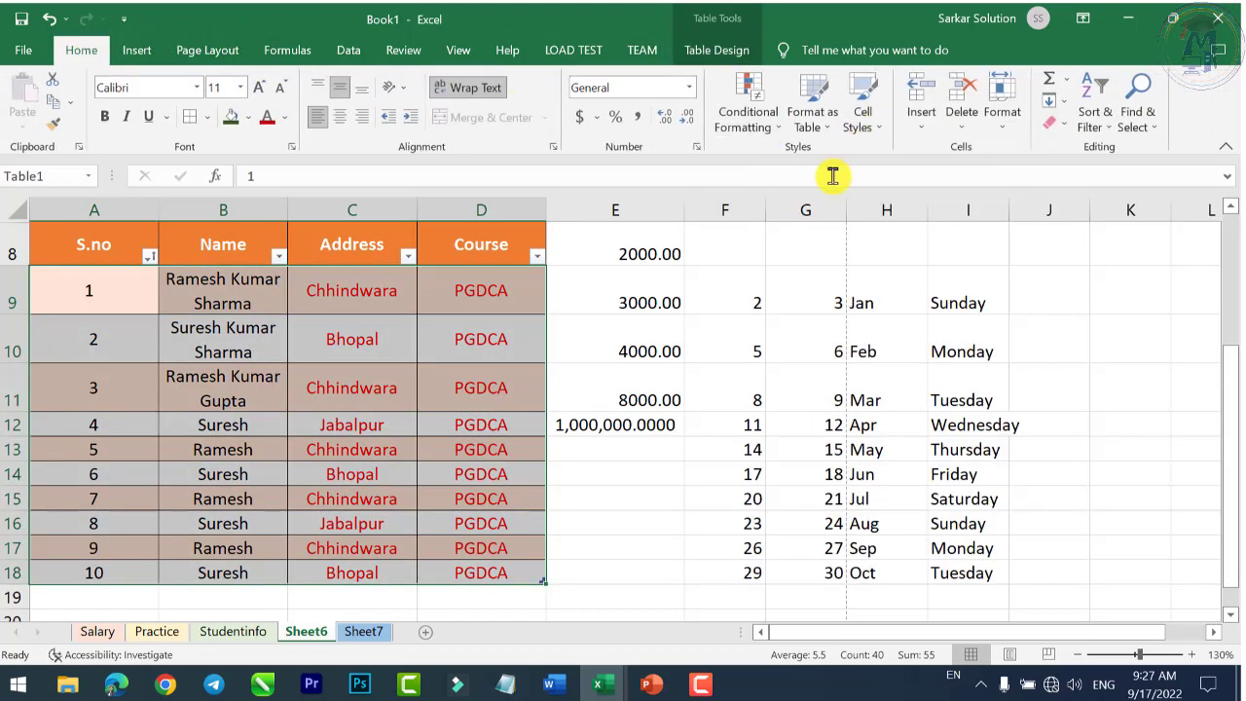
{"action": "left_click", "coordinate": [810, 109]}
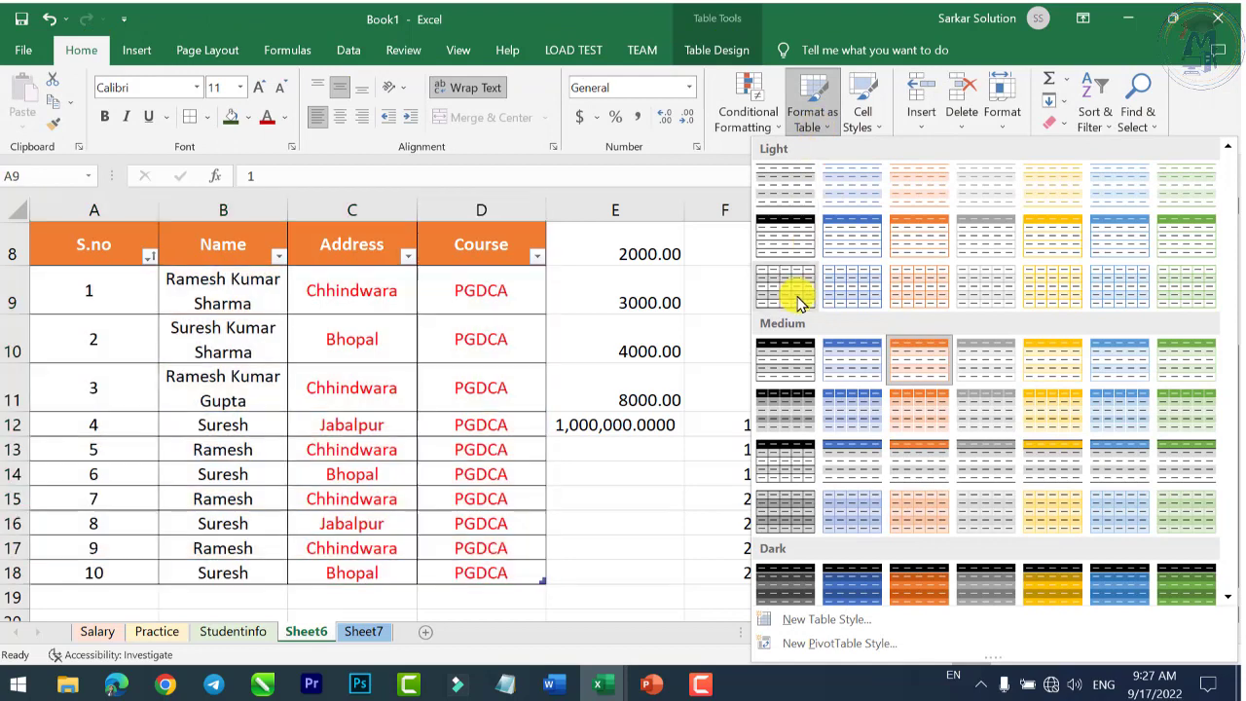
Start New Table Style 'mytablestyle', move its dialog aside, and browse the Table Element list
{"action": "left_click", "coordinate": [798, 628]}
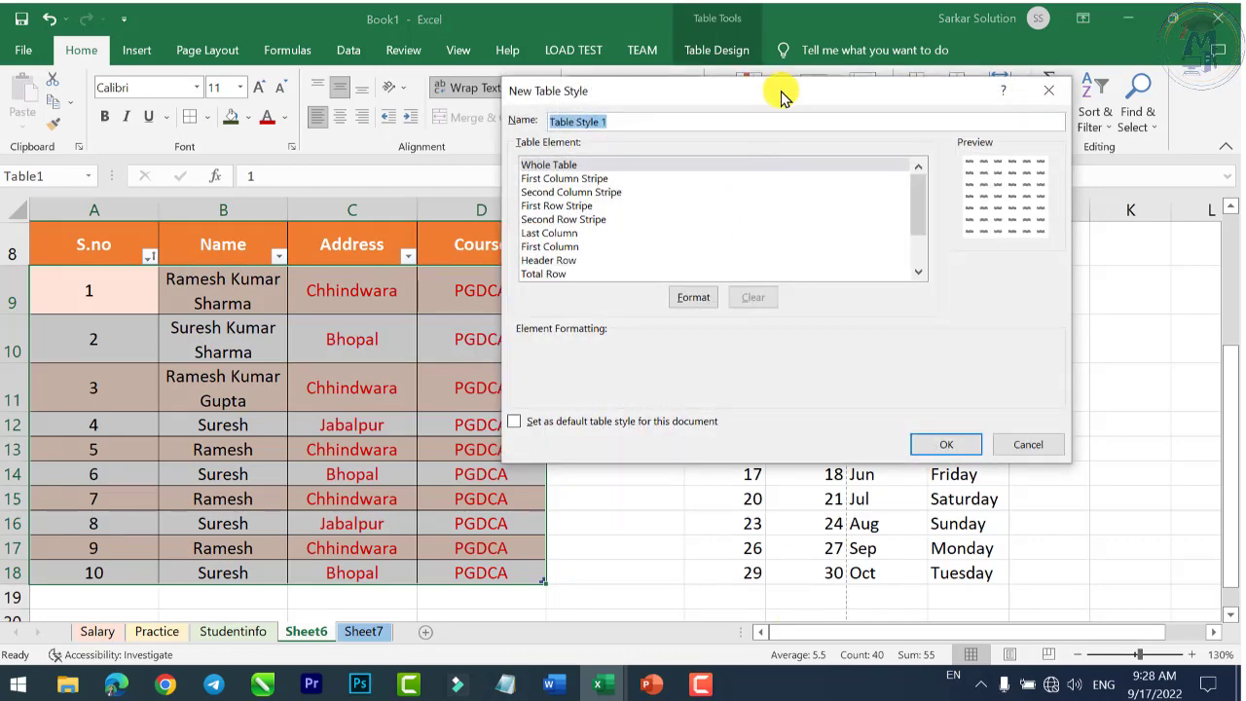
{"action": "left_click_drag", "start_coordinate": [784, 97], "coordinate": [894, 111]}
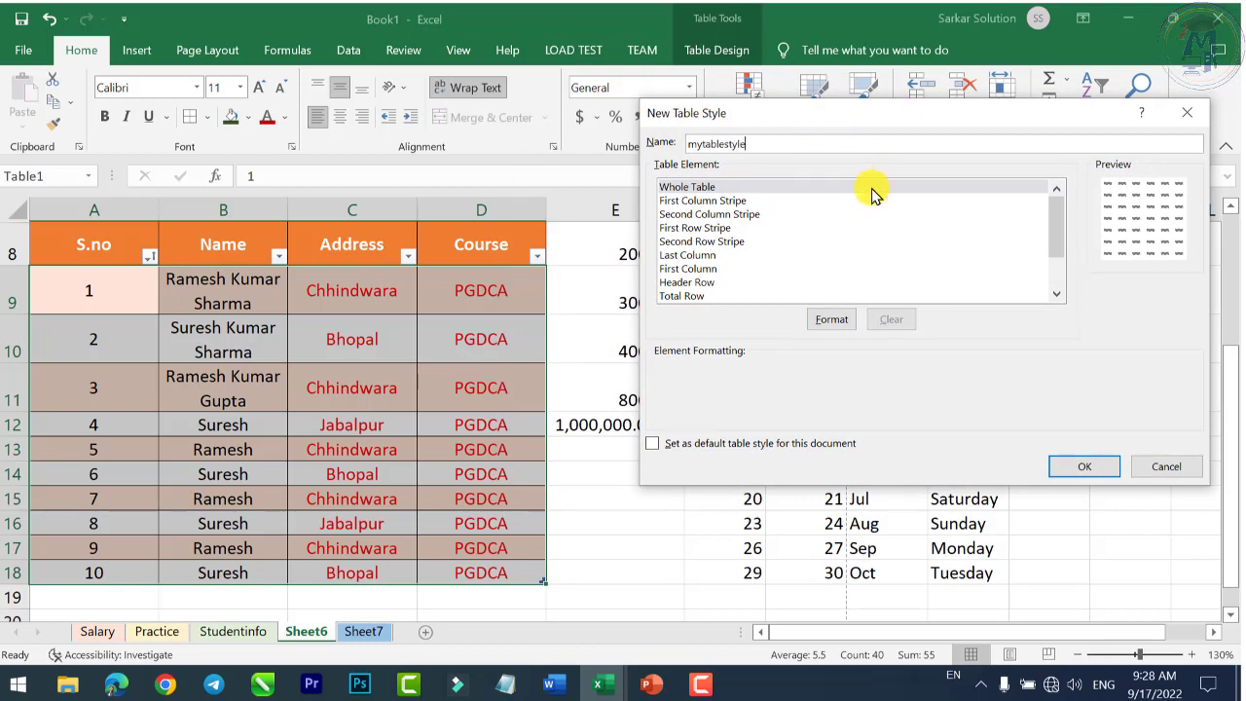
{"action": "left_click", "coordinate": [703, 190]}
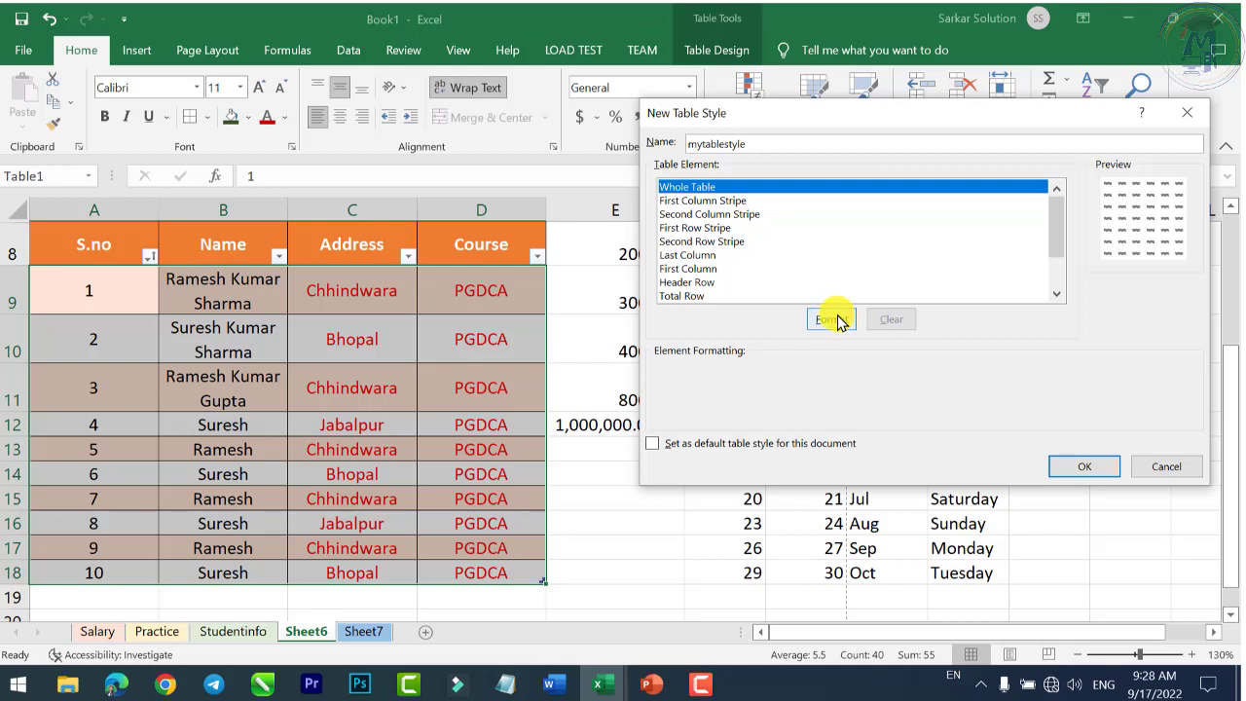
{"action": "left_click", "coordinate": [709, 202]}
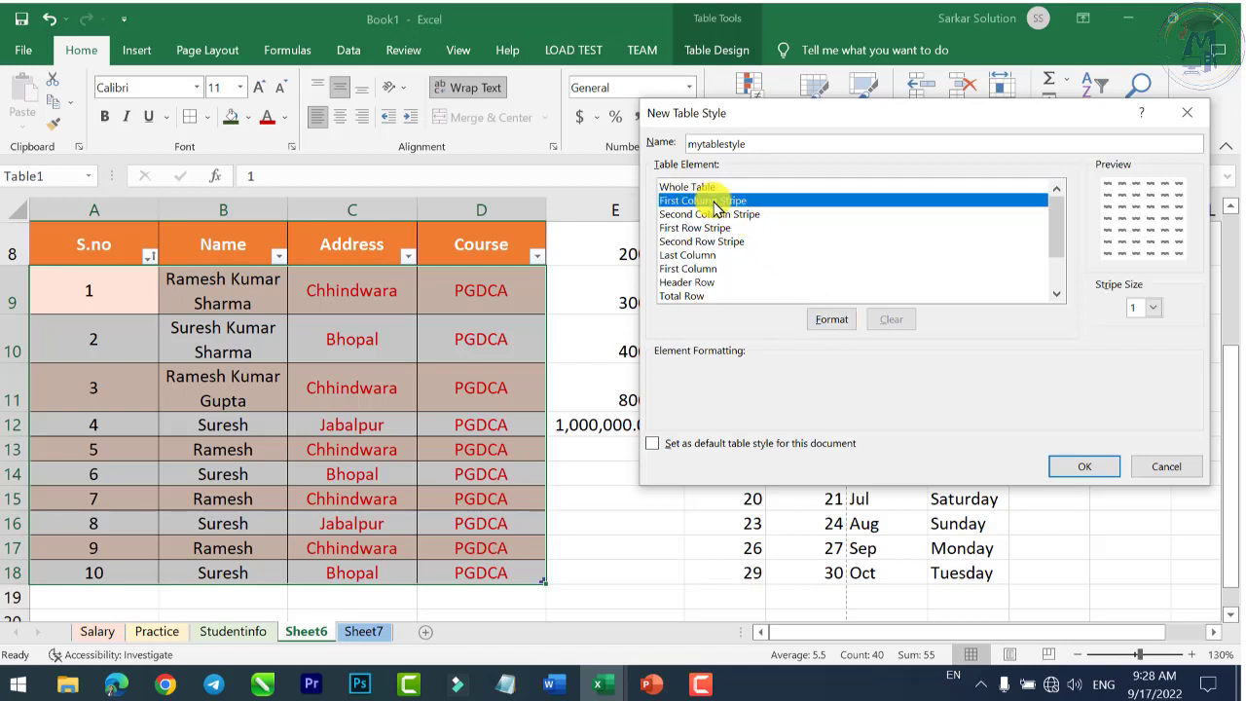
{"action": "left_click", "coordinate": [708, 189]}
{"action": "left_click", "coordinate": [693, 268]}
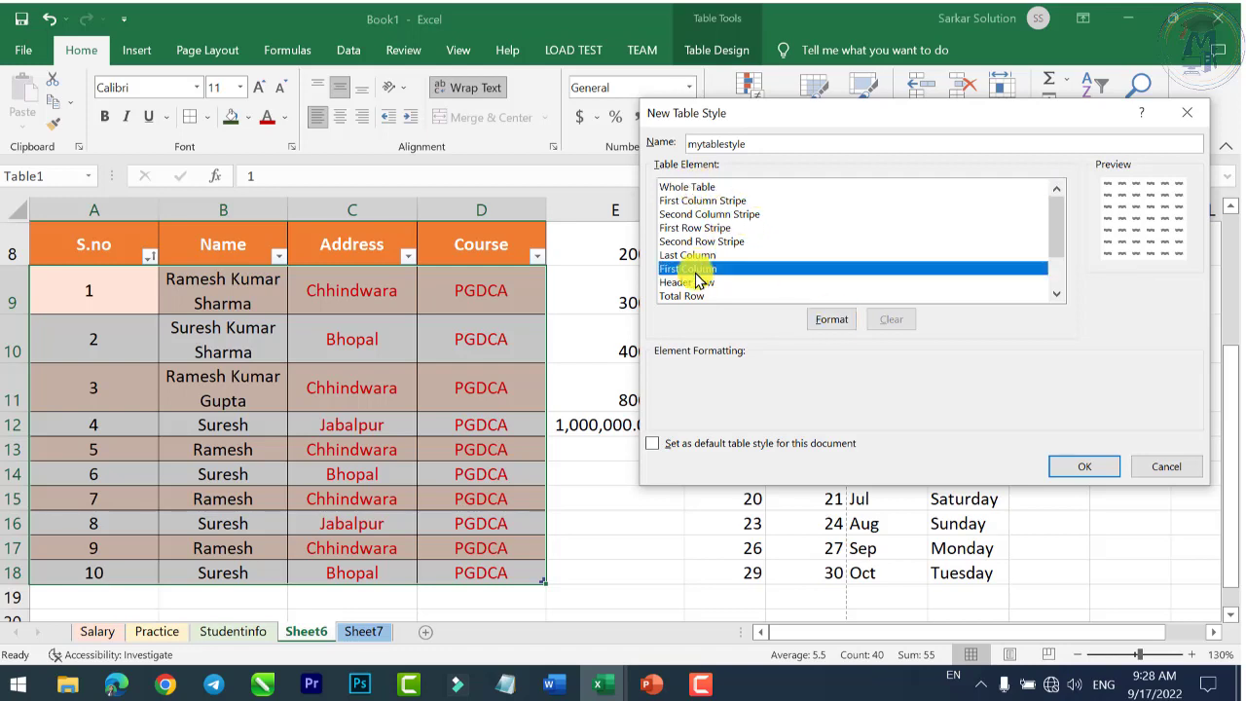
{"action": "left_click", "coordinate": [691, 282]}
{"action": "left_click", "coordinate": [689, 295]}
{"action": "left_click", "coordinate": [693, 281]}
{"action": "left_click", "coordinate": [693, 268]}
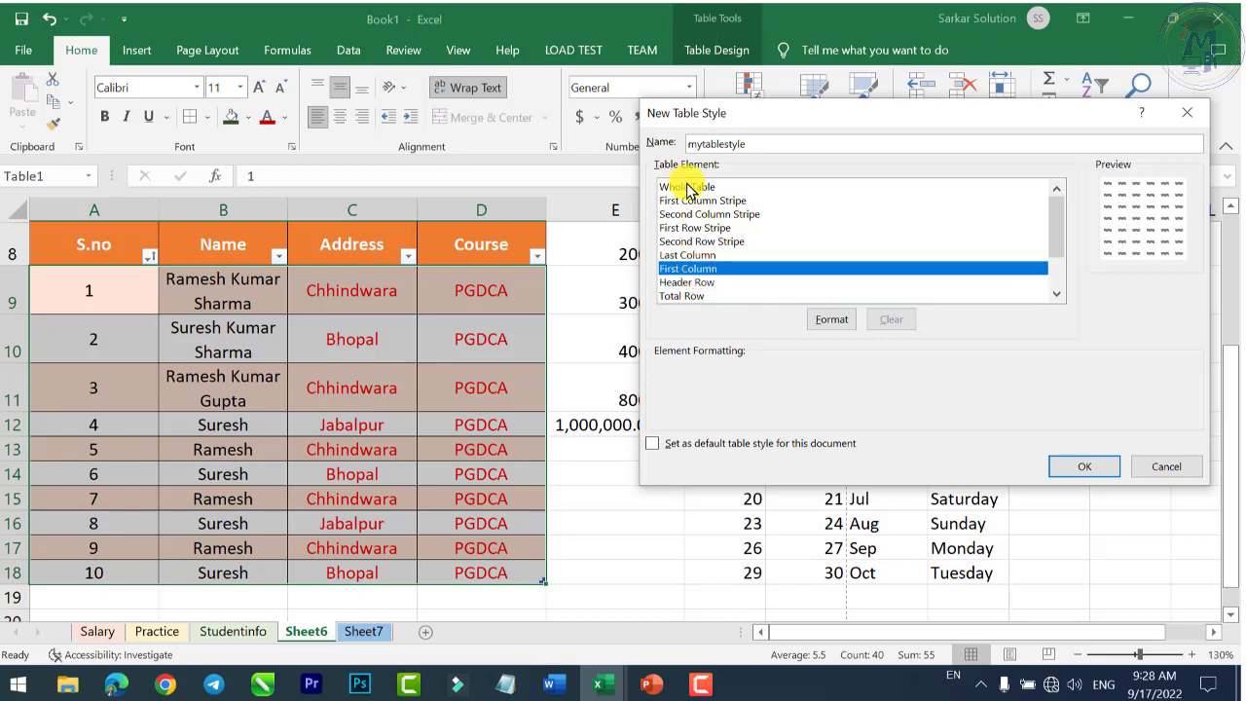
{"action": "left_click", "coordinate": [687, 187]}
Open formatting for the Whole Table element and make its text bold
{"action": "left_click", "coordinate": [829, 320]}
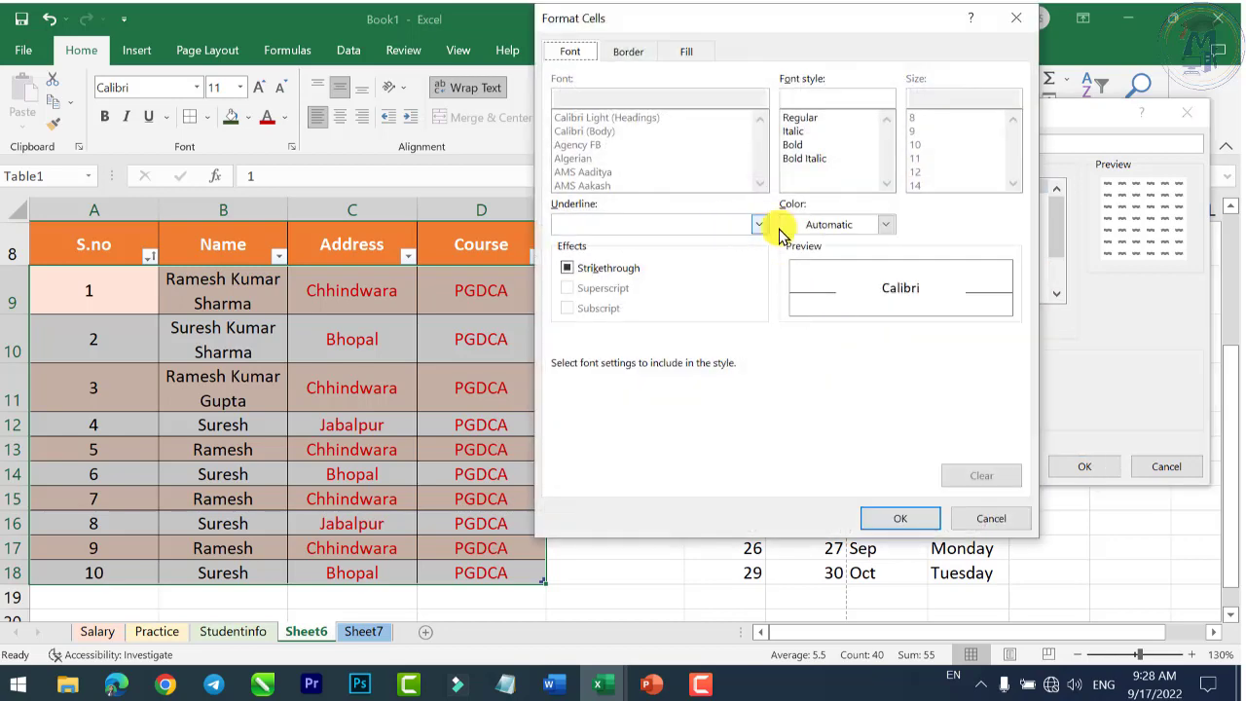
{"action": "left_click", "coordinate": [627, 51]}
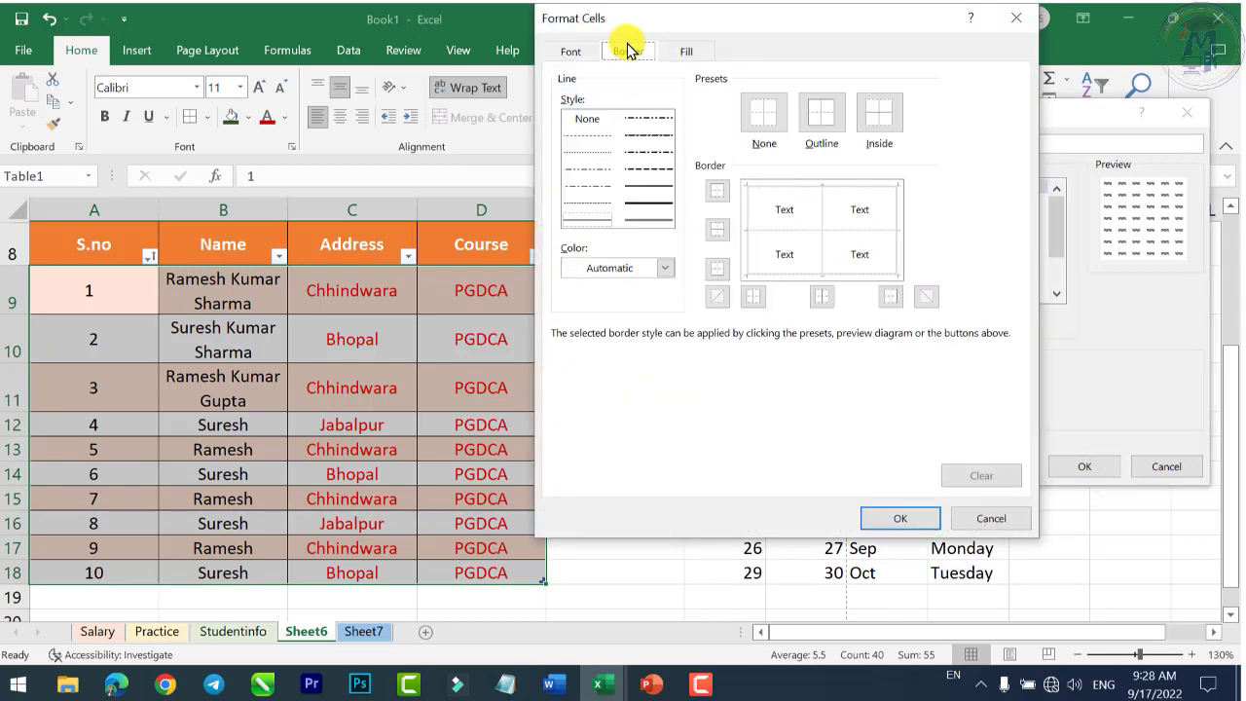
{"action": "left_click", "coordinate": [569, 50]}
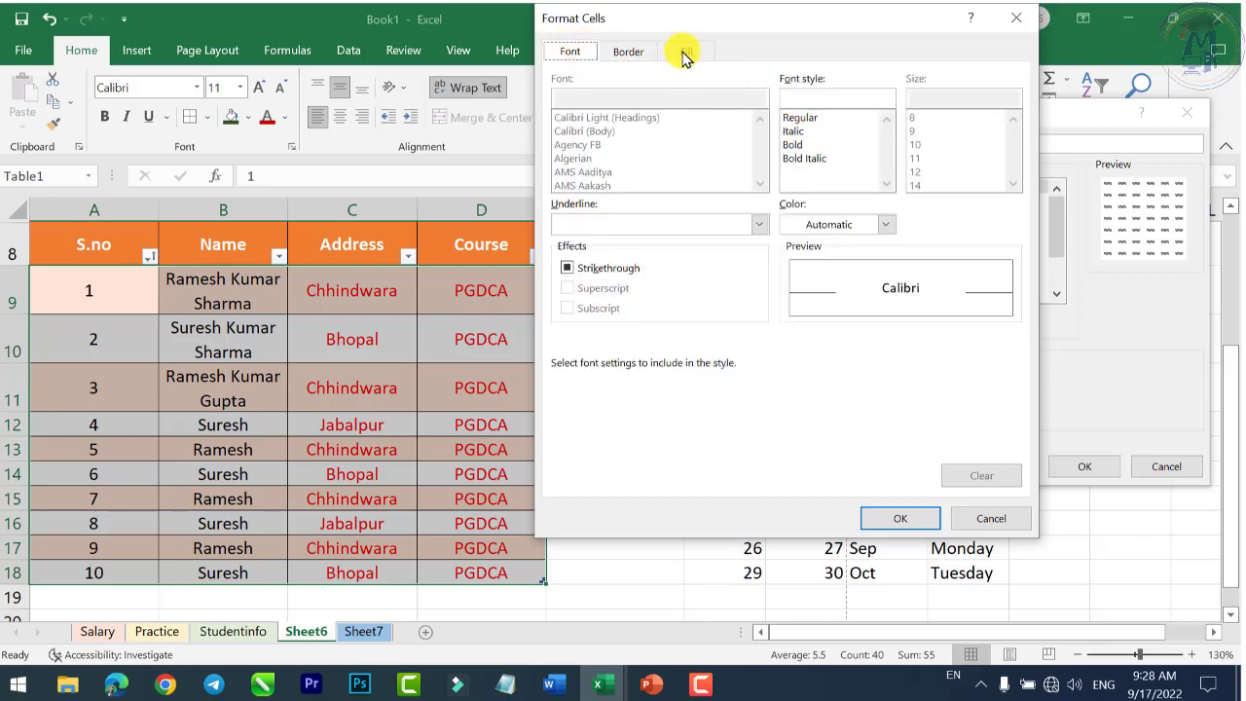
{"action": "left_click", "coordinate": [639, 51]}
{"action": "left_click", "coordinate": [686, 51]}
{"action": "left_click", "coordinate": [574, 53]}
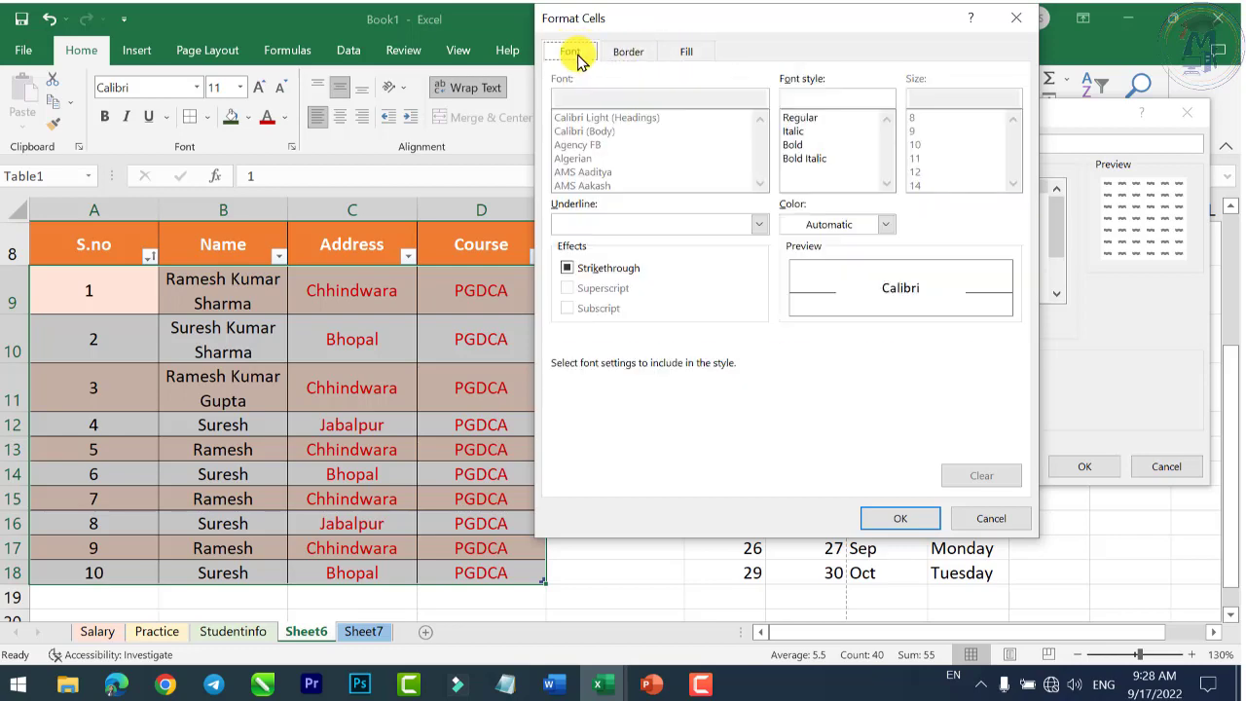
{"action": "left_click", "coordinate": [803, 144]}
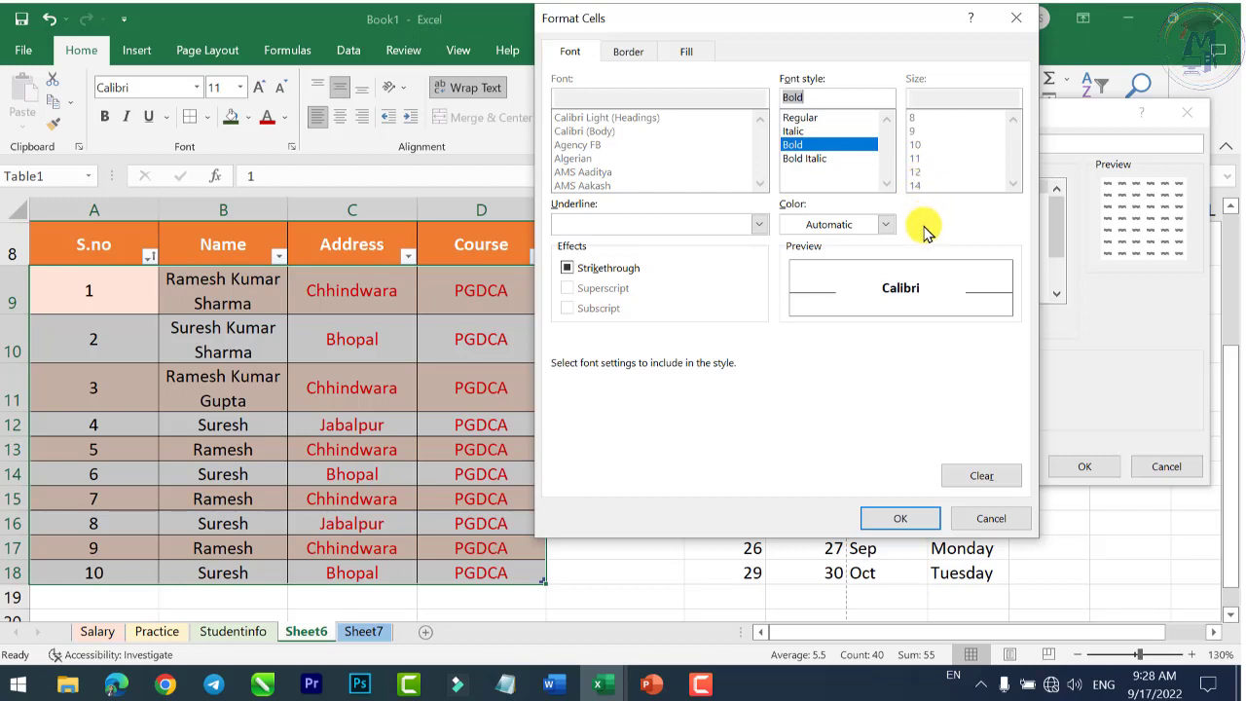
Give the Whole Table element red outline and inside borders
{"action": "left_click", "coordinate": [631, 52]}
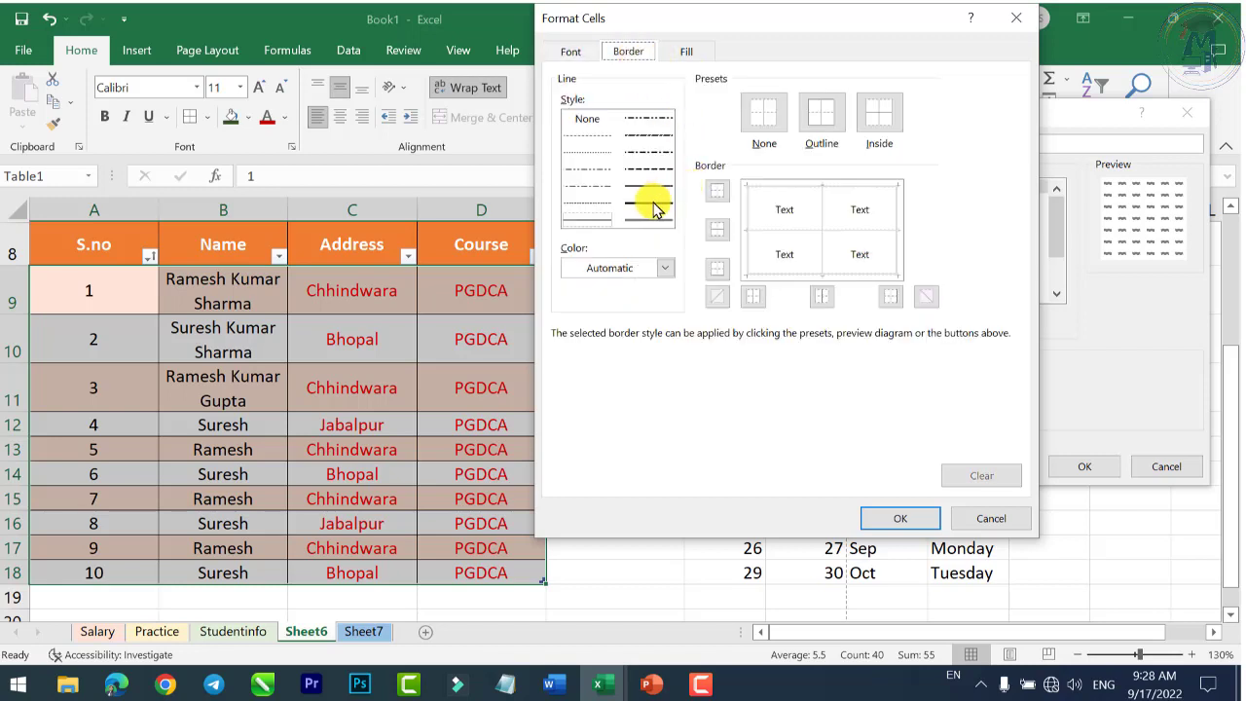
{"action": "left_click", "coordinate": [815, 119]}
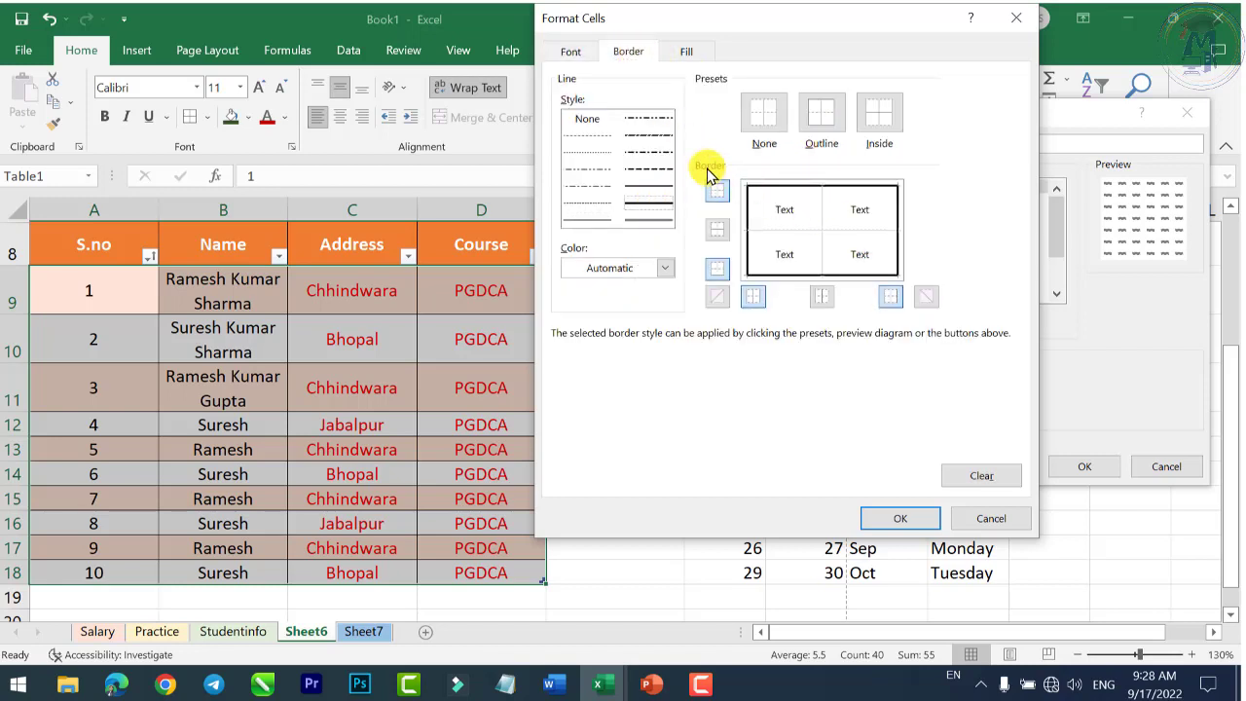
{"action": "left_click", "coordinate": [881, 117]}
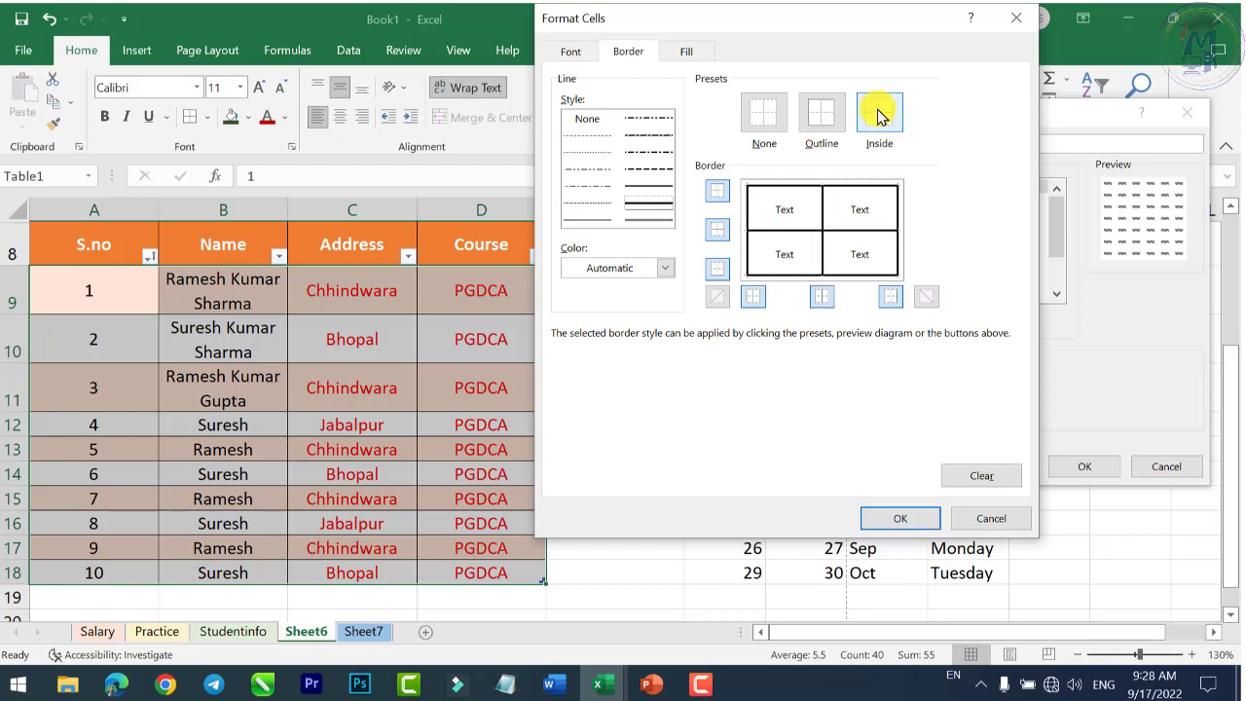
{"action": "left_click", "coordinate": [655, 271]}
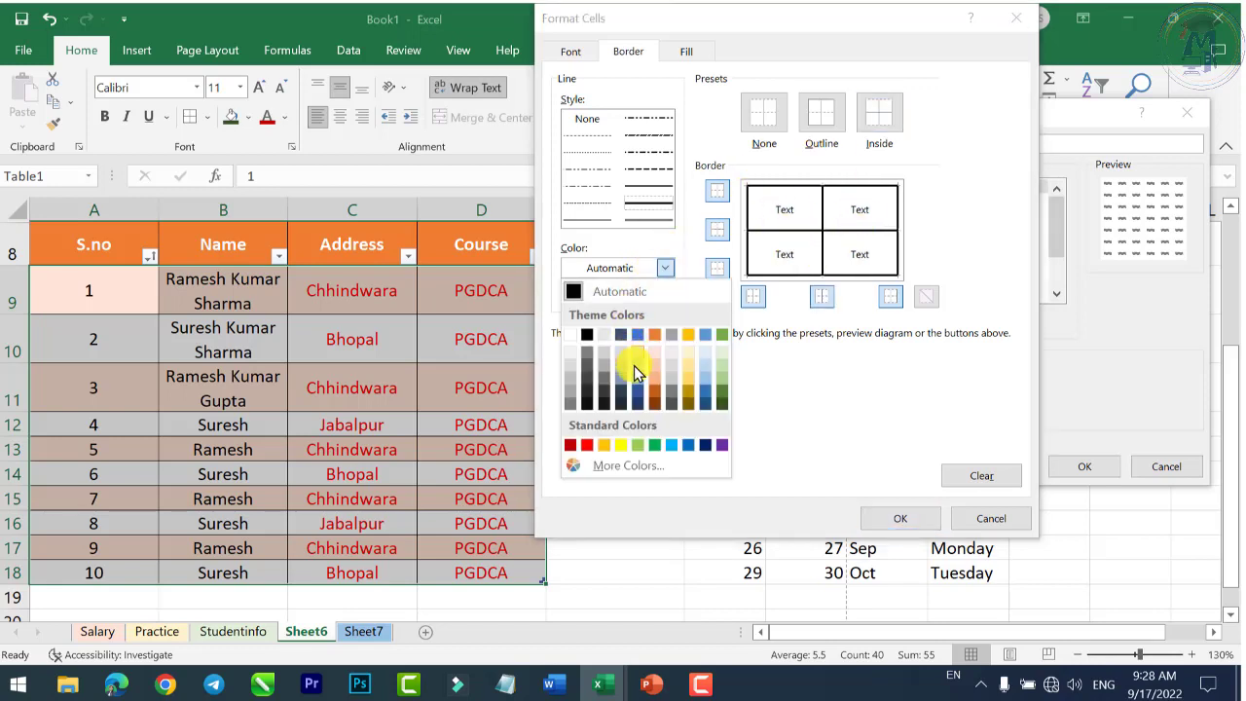
{"action": "left_click", "coordinate": [588, 445]}
{"action": "left_click", "coordinate": [823, 112]}
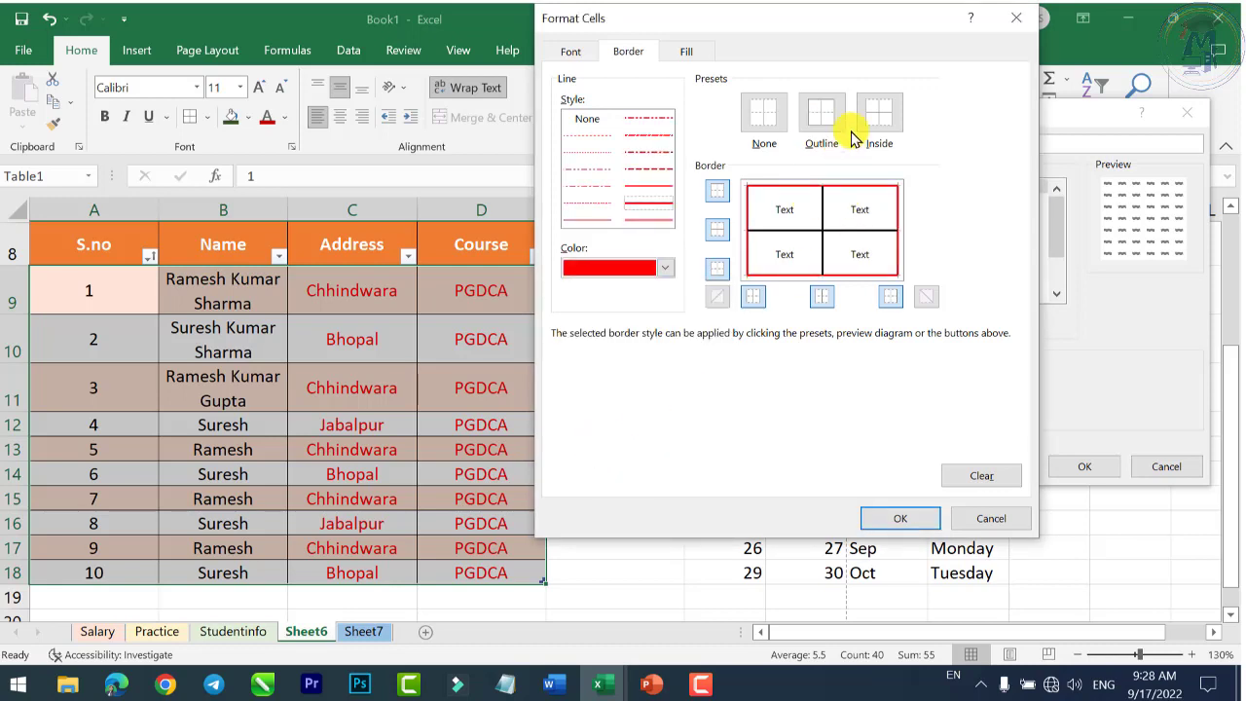
{"action": "left_click", "coordinate": [879, 121]}
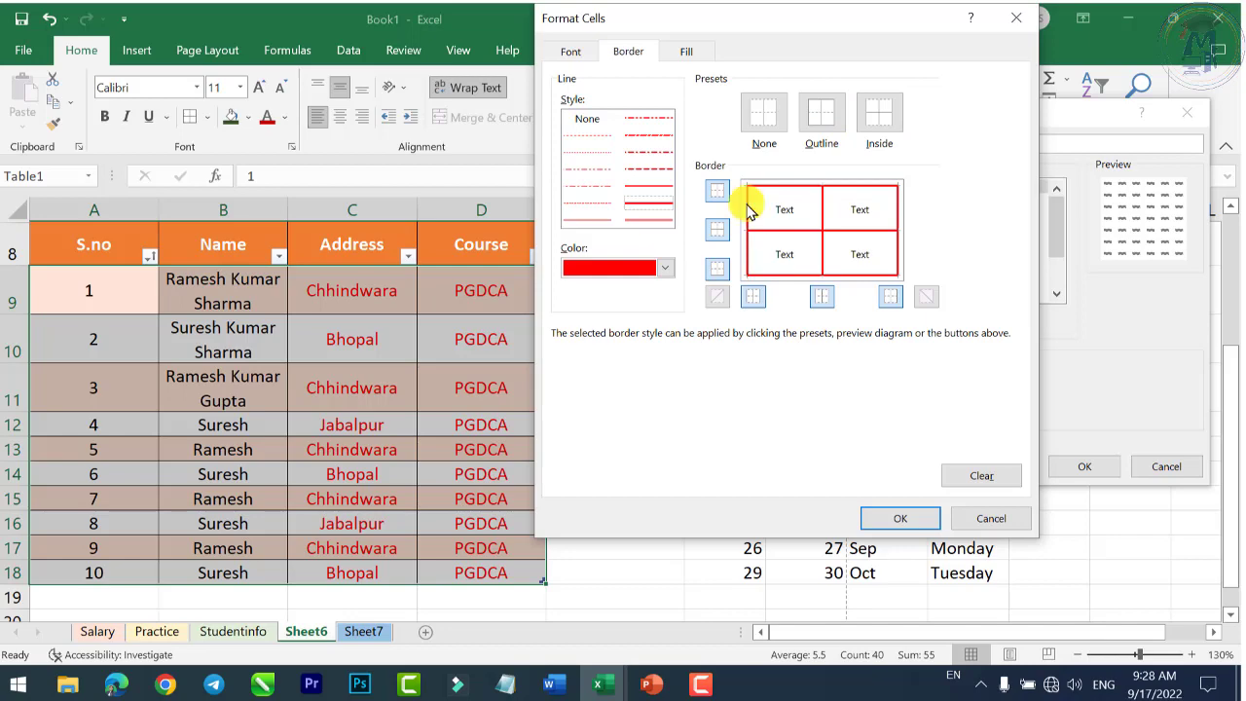
Shade the Whole Table element light gold and confirm
{"action": "left_click", "coordinate": [686, 51]}
{"action": "left_click", "coordinate": [690, 144]}
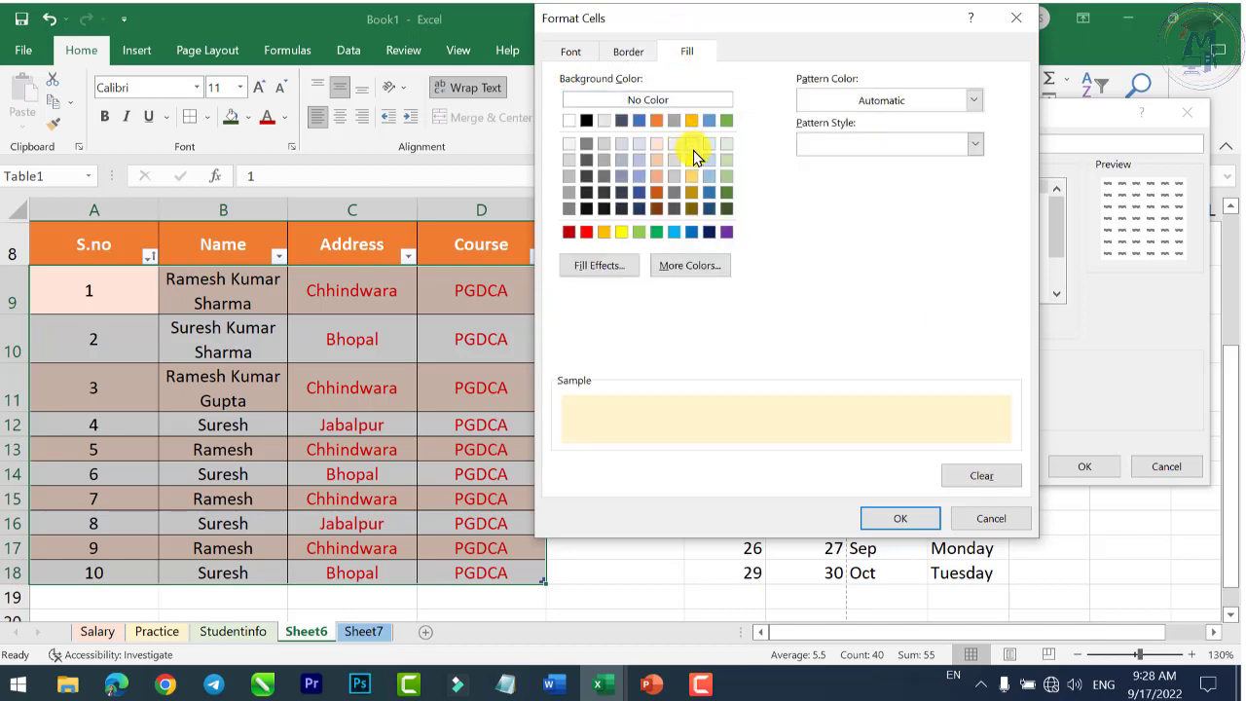
{"action": "left_click", "coordinate": [900, 518]}
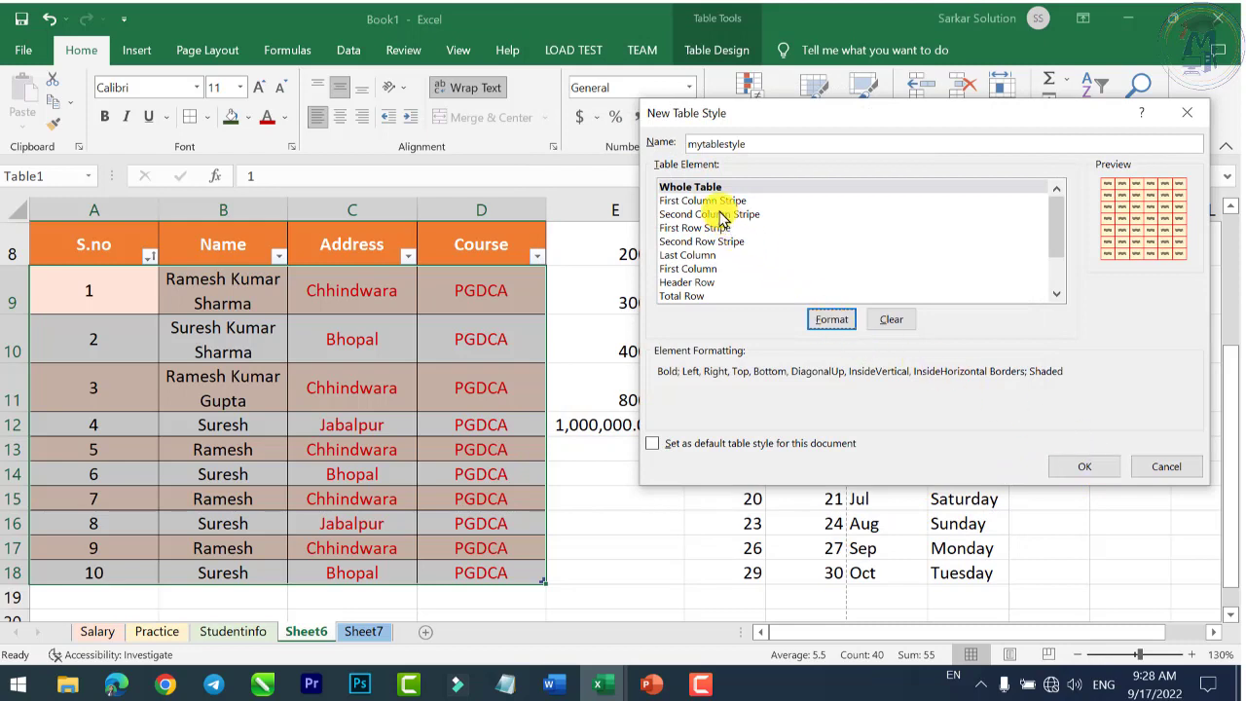
Format the Header Row element with bold yellow text on a black fill
{"action": "left_click", "coordinate": [695, 284]}
{"action": "left_click", "coordinate": [832, 318]}
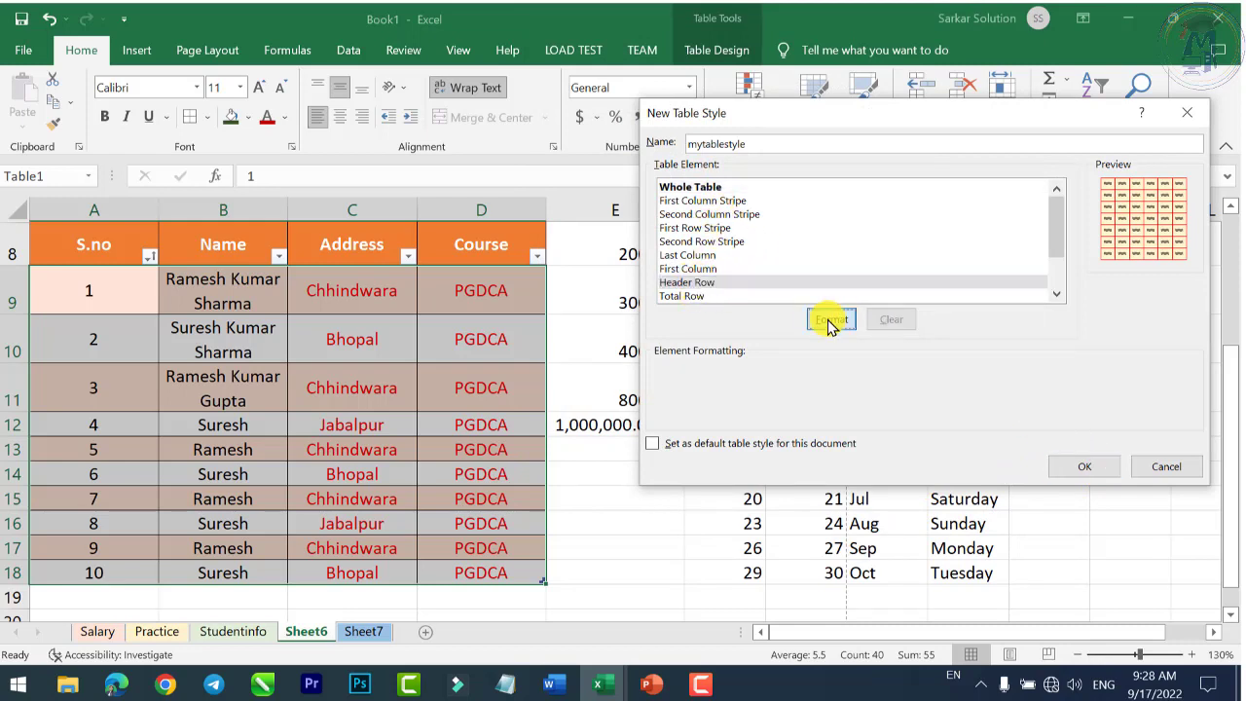
{"action": "left_click", "coordinate": [628, 51]}
{"action": "left_click", "coordinate": [570, 50]}
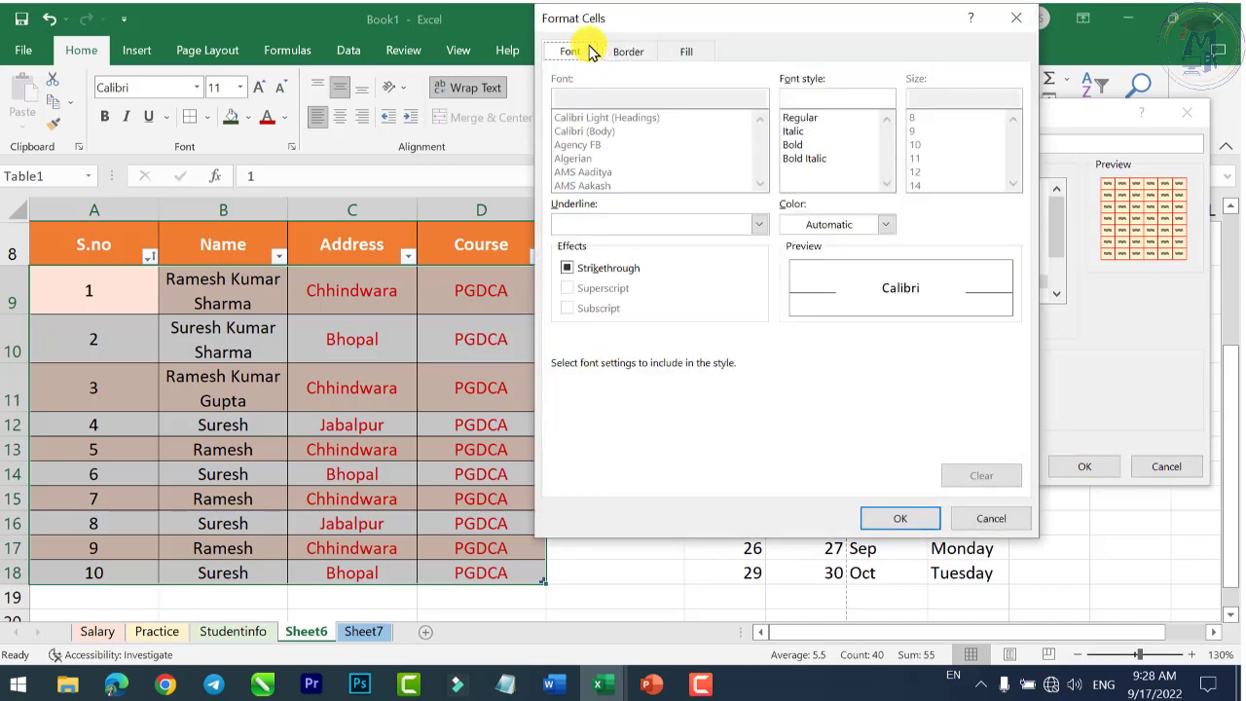
{"action": "left_click", "coordinate": [806, 145]}
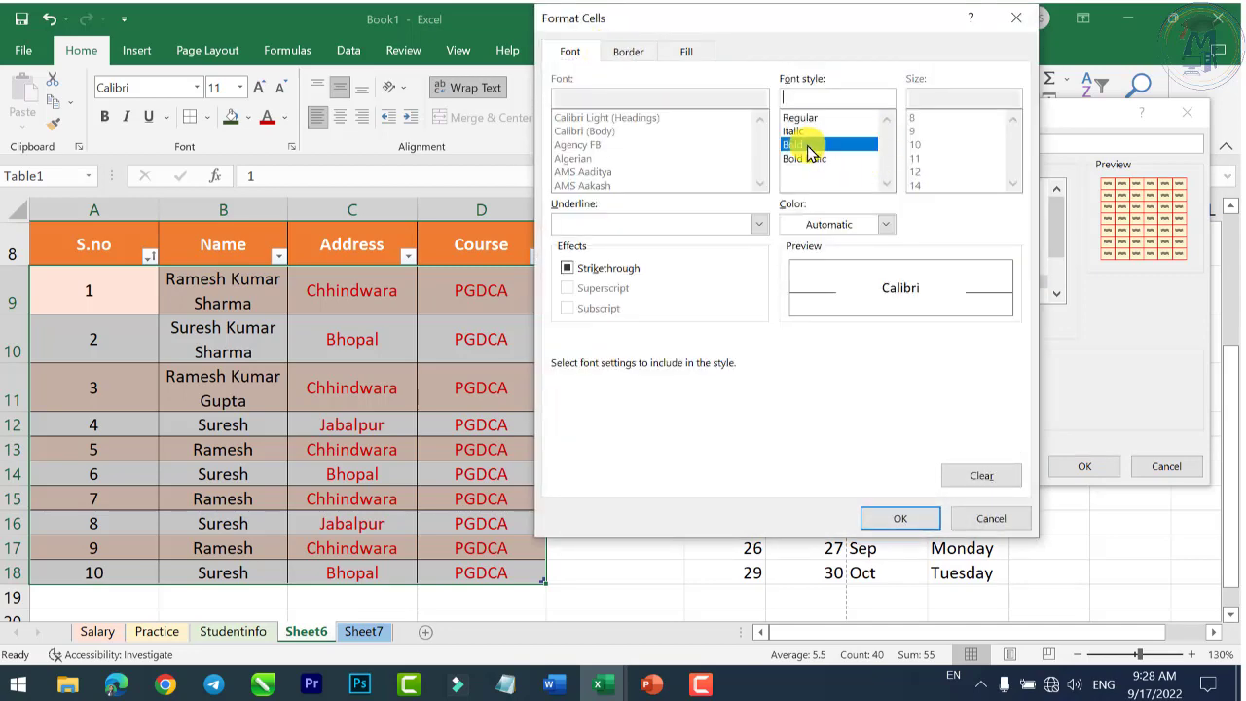
{"action": "left_click", "coordinate": [884, 225]}
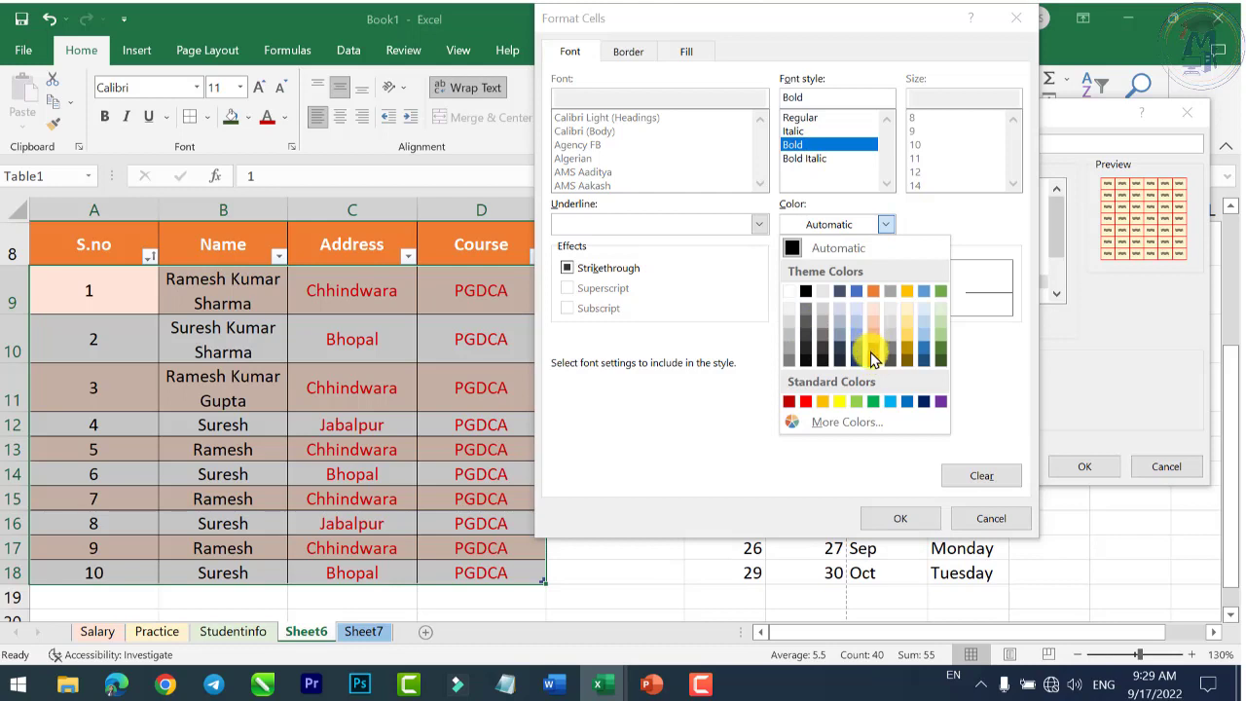
{"action": "left_click", "coordinate": [839, 401]}
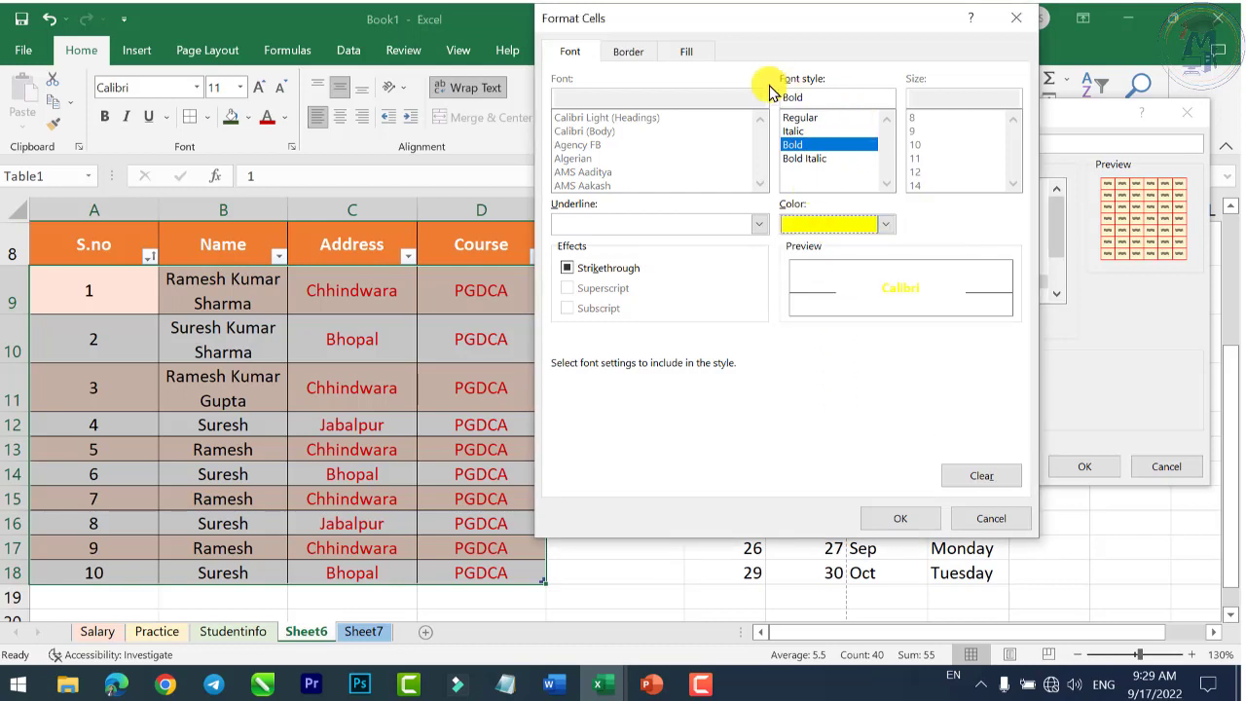
{"action": "left_click", "coordinate": [686, 51]}
{"action": "left_click", "coordinate": [604, 209]}
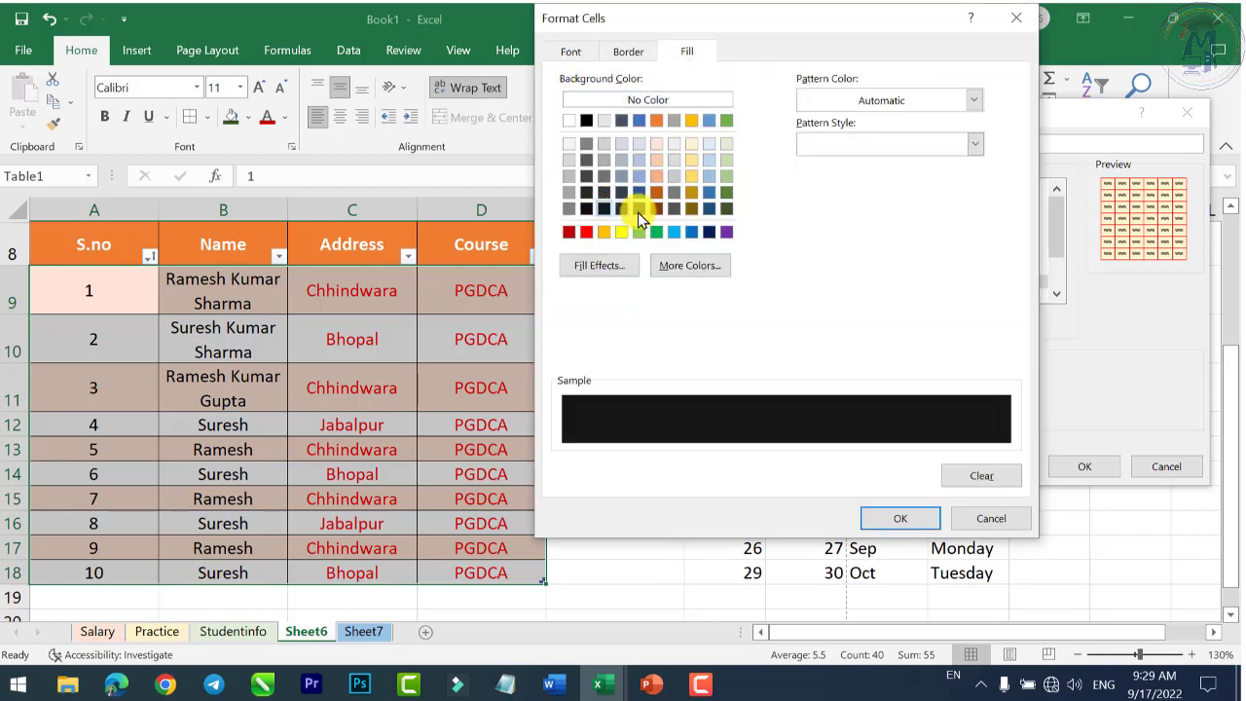
{"action": "left_click", "coordinate": [630, 51]}
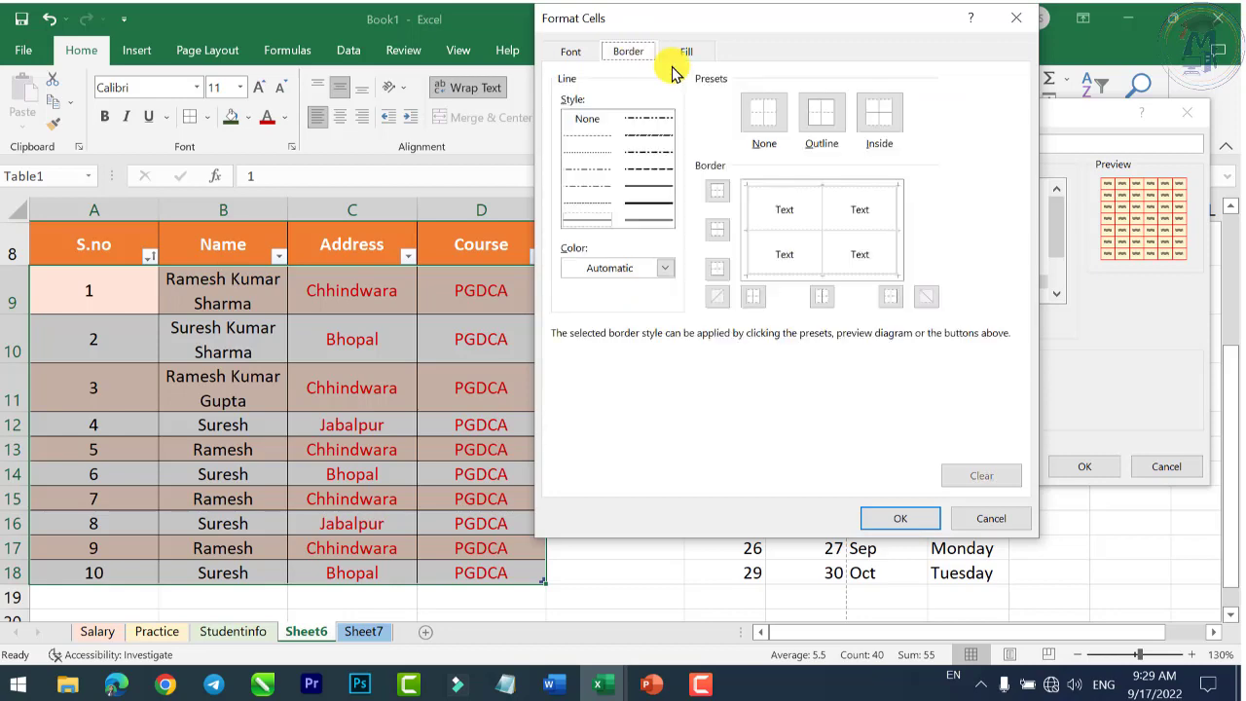
{"action": "left_click", "coordinate": [905, 519]}
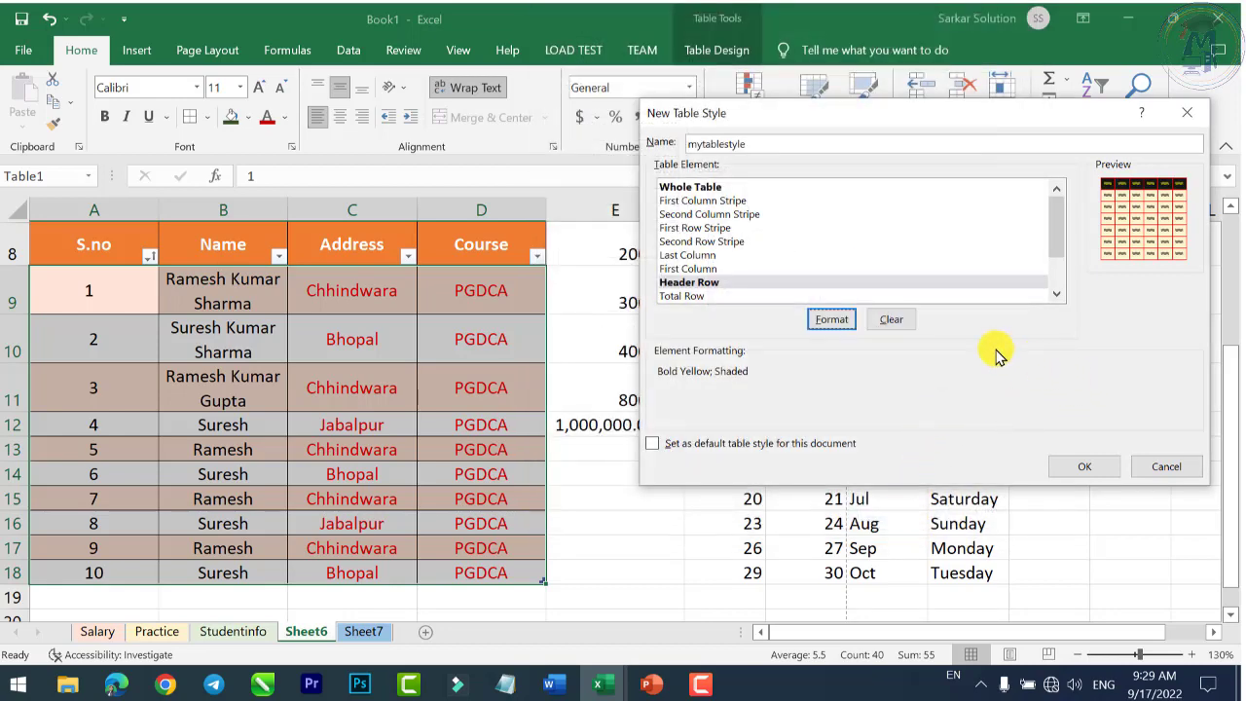
Save mytablestyle, select the student table and apply the custom style from the gallery
{"action": "left_click", "coordinate": [1088, 461]}
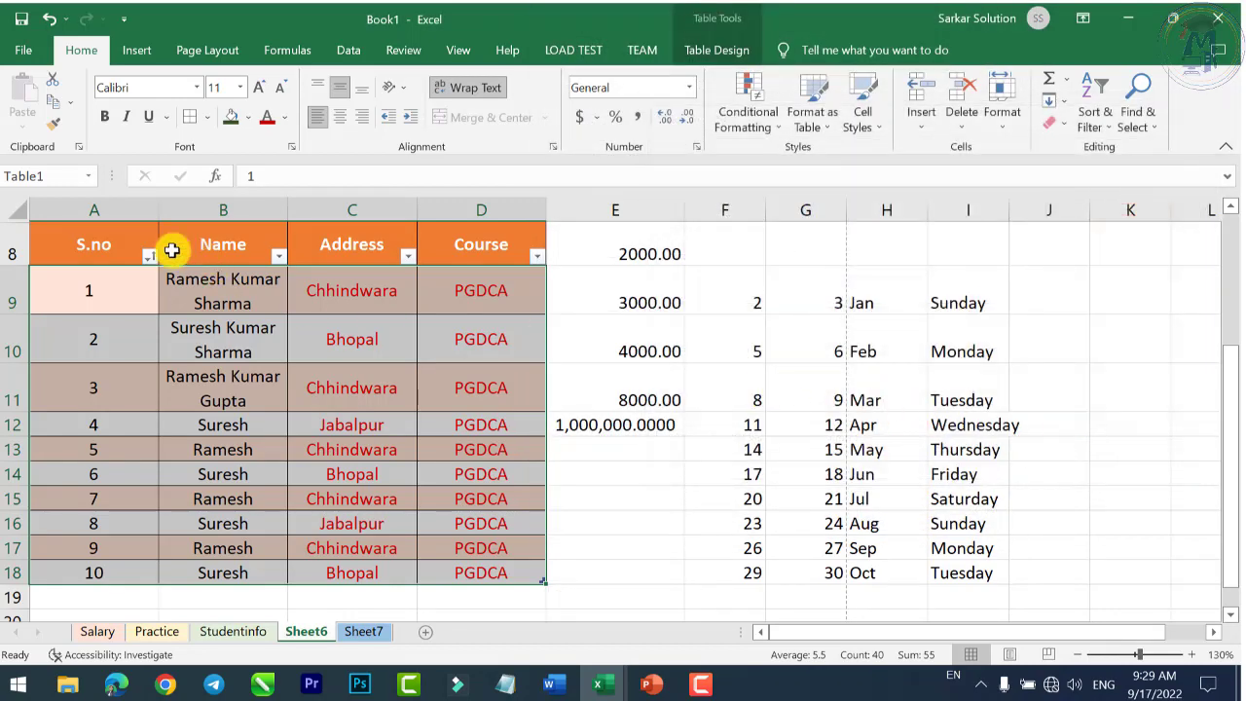
{"action": "mouse_move", "coordinate": [112, 251]}
{"action": "left_mouse_down"}
{"action": "mouse_move", "coordinate": [251, 327]}
{"action": "mouse_move", "coordinate": [445, 575]}
{"action": "left_mouse_up"}
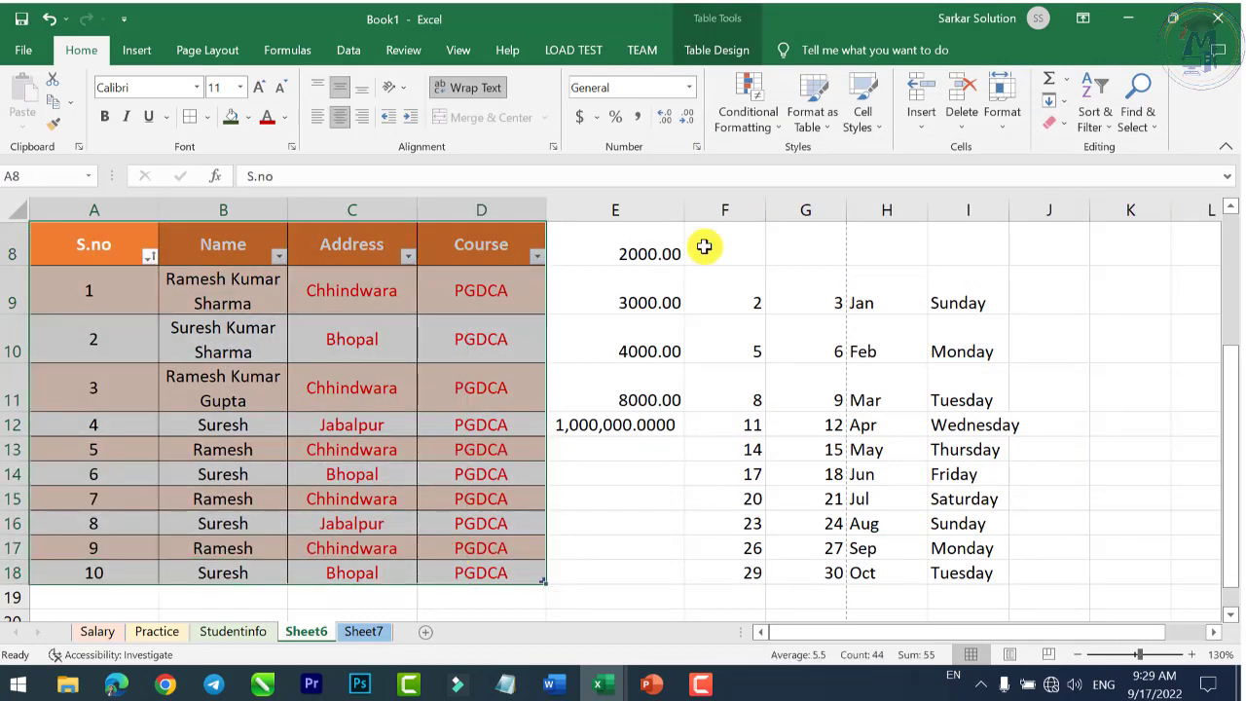
{"action": "left_click", "coordinate": [814, 119]}
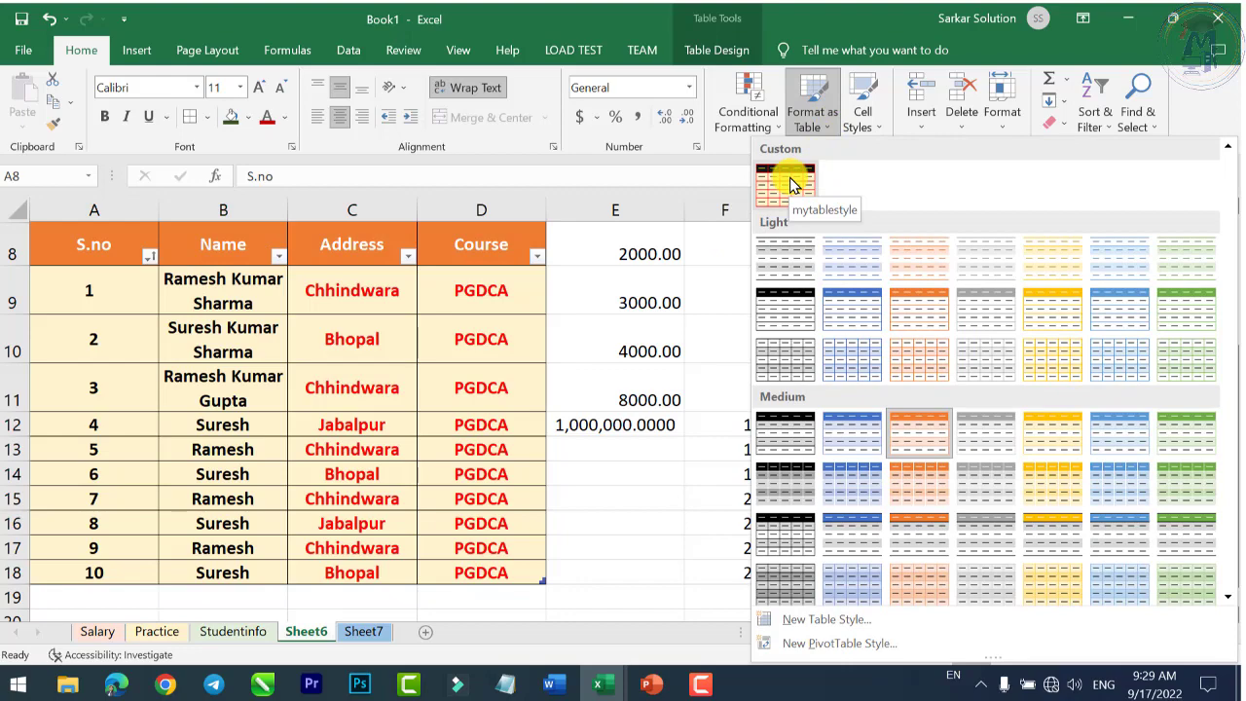
{"action": "left_click", "coordinate": [789, 177]}
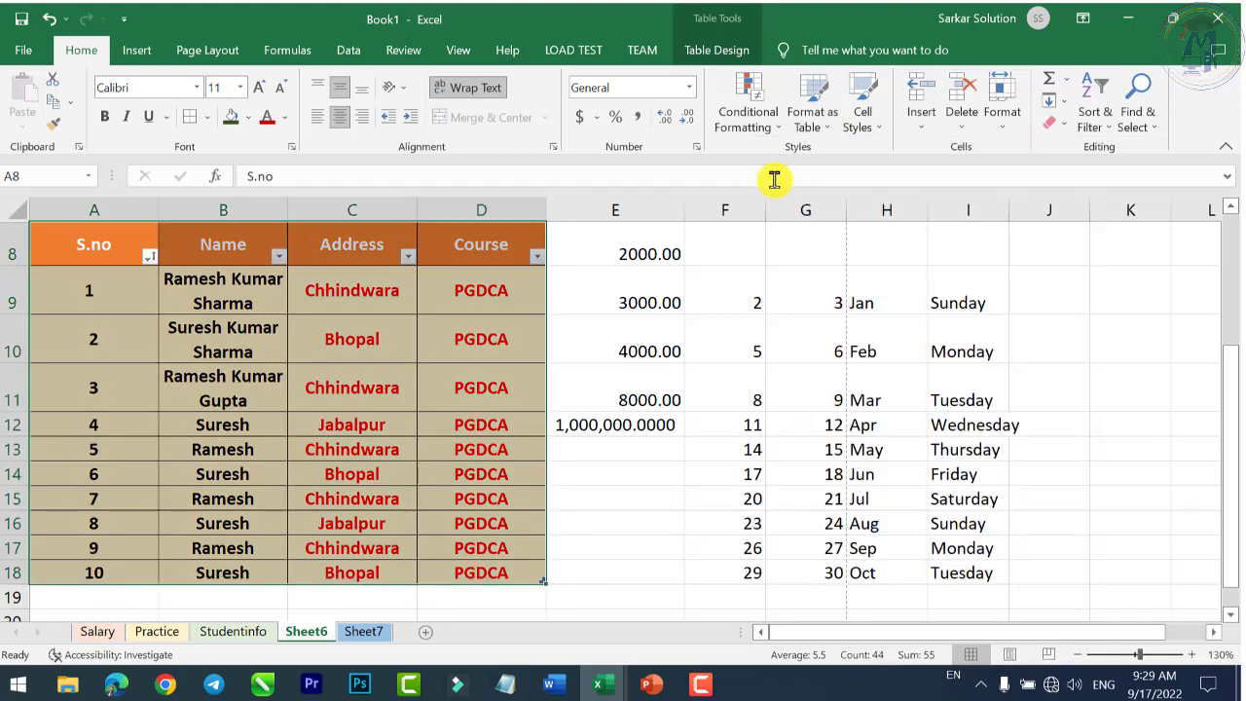
{"action": "left_click", "coordinate": [819, 125]}
{"action": "left_click", "coordinate": [791, 185]}
{"action": "left_click", "coordinate": [823, 121]}
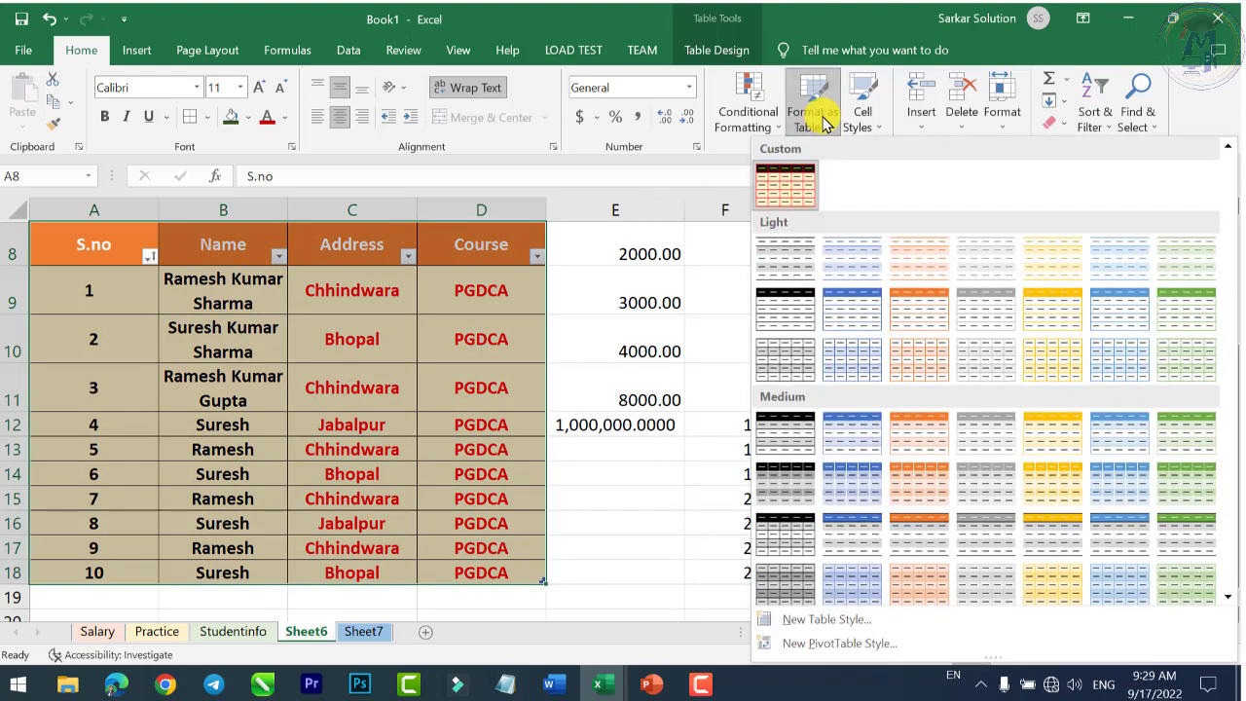
Clear the table's existing formats, then reapply mytablestyle
{"action": "left_click", "coordinate": [1053, 122]}
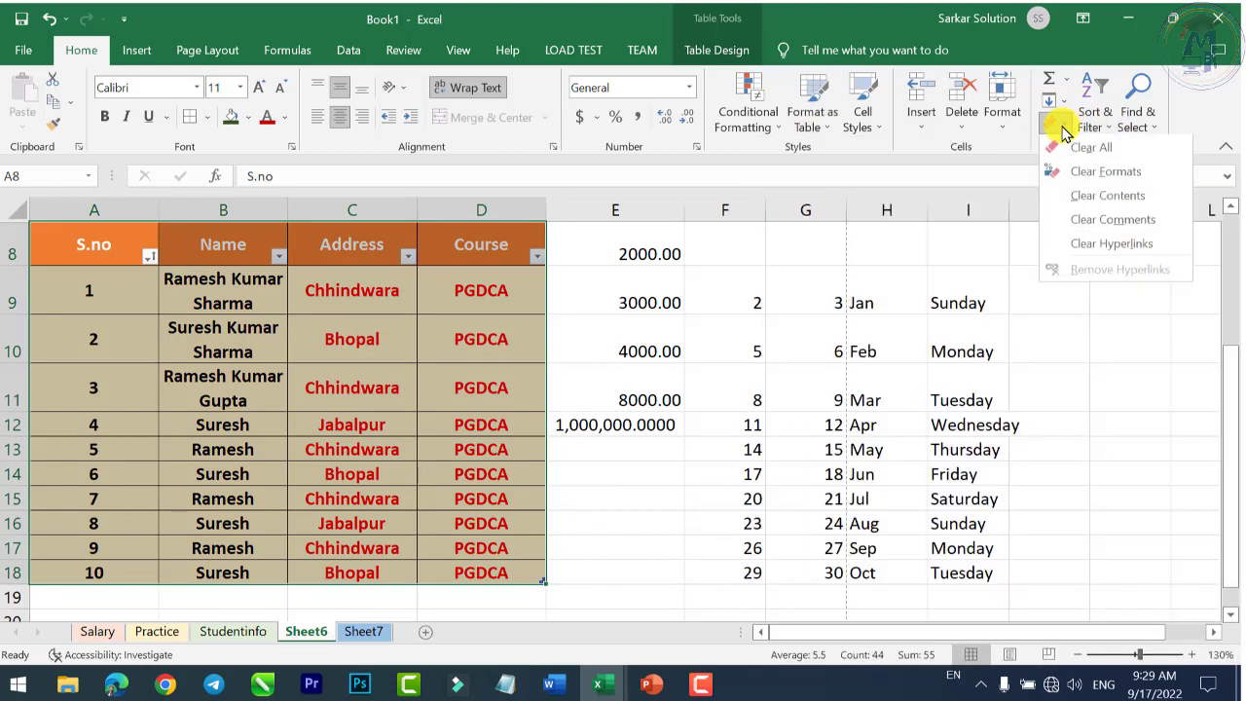
{"action": "left_click", "coordinate": [1102, 173]}
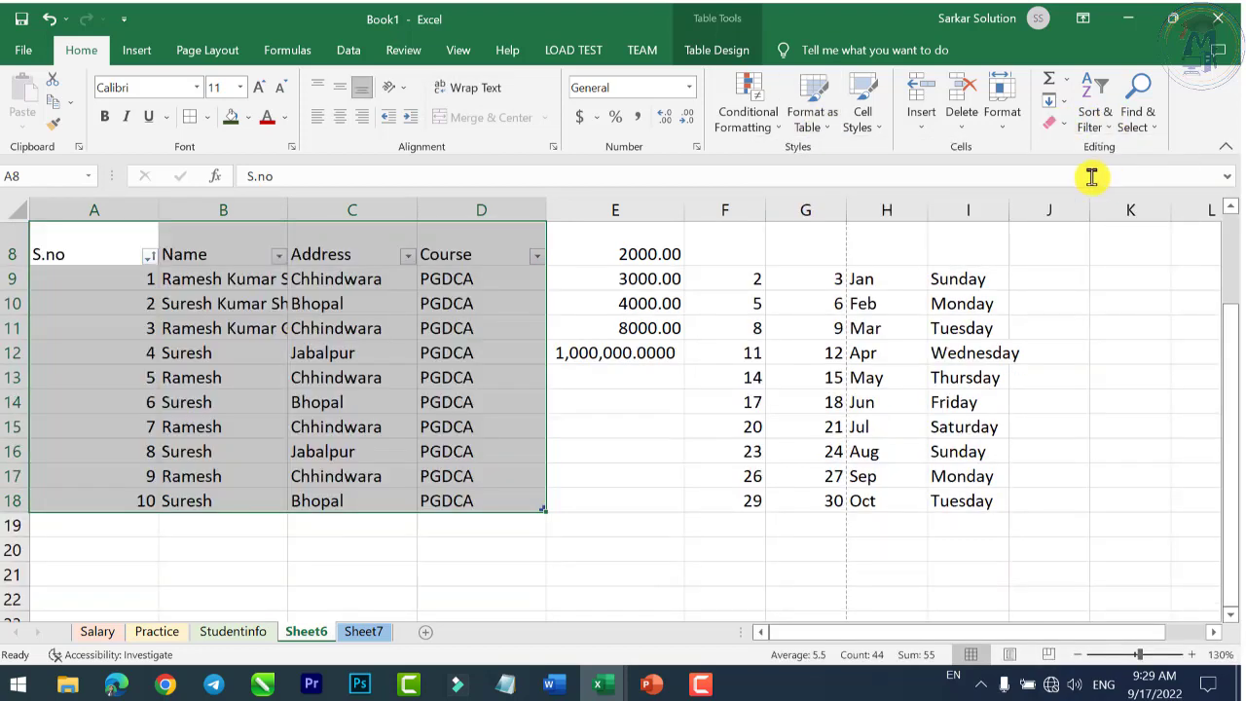
{"action": "left_click", "coordinate": [810, 115]}
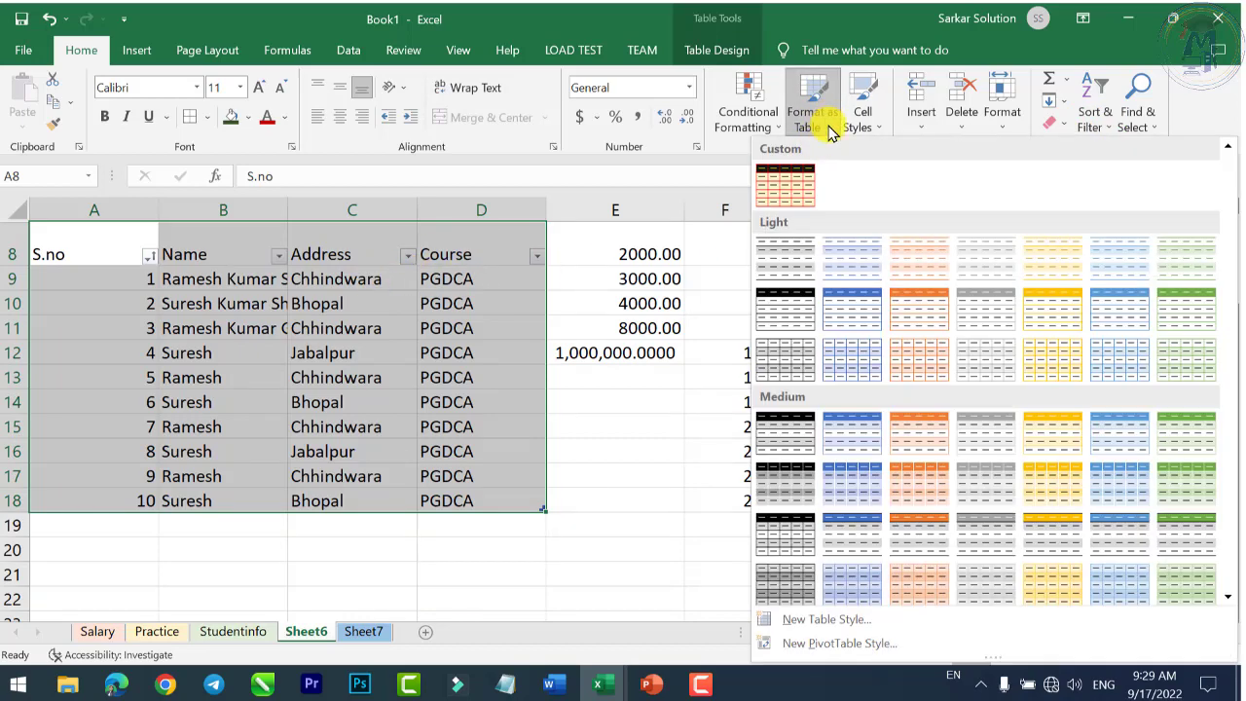
{"action": "left_click", "coordinate": [800, 172]}
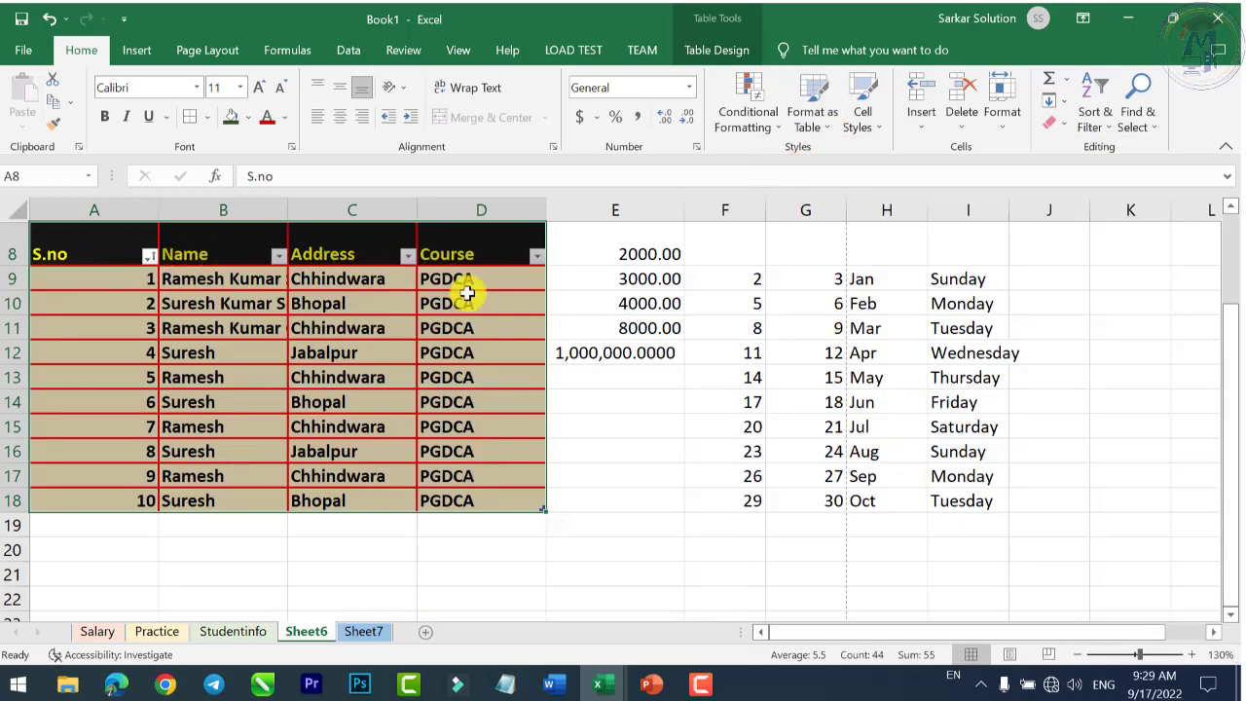
{"action": "left_click", "coordinate": [816, 128]}
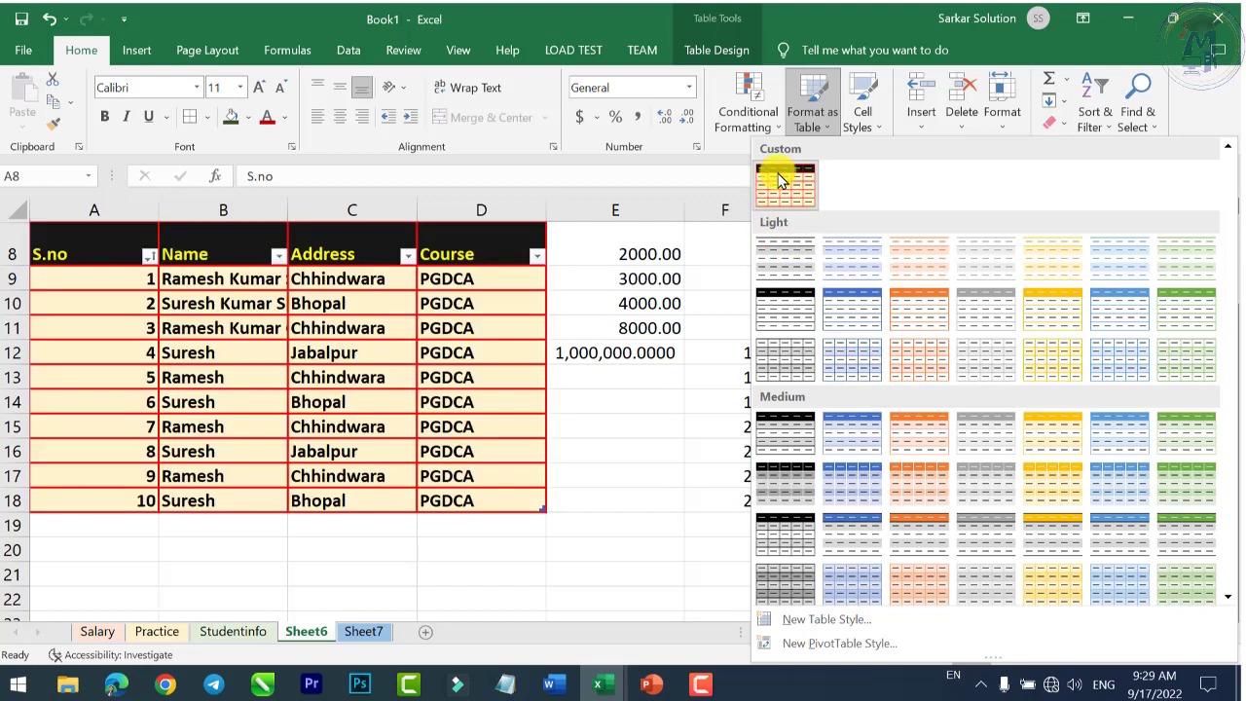
{"action": "left_click", "coordinate": [813, 124]}
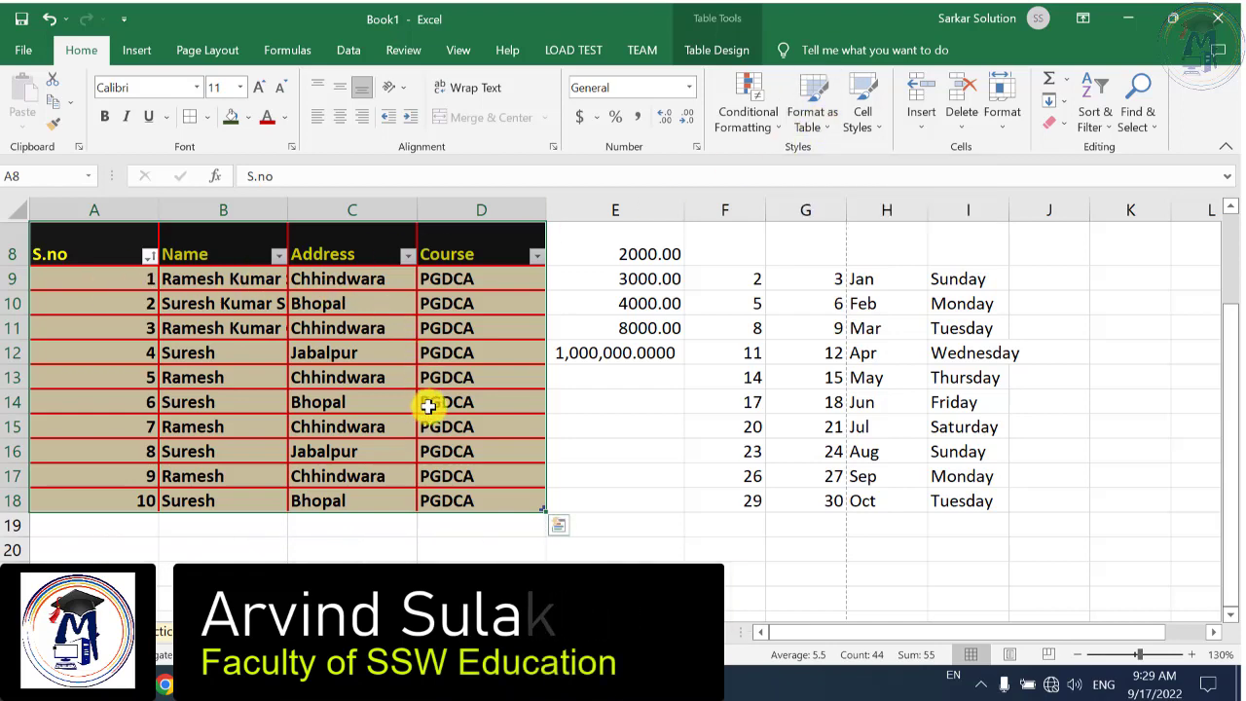
Select header row A8:D8 and apply a medium orange built-in table style
{"action": "left_click_drag", "start_coordinate": [156, 259], "coordinate": [476, 255]}
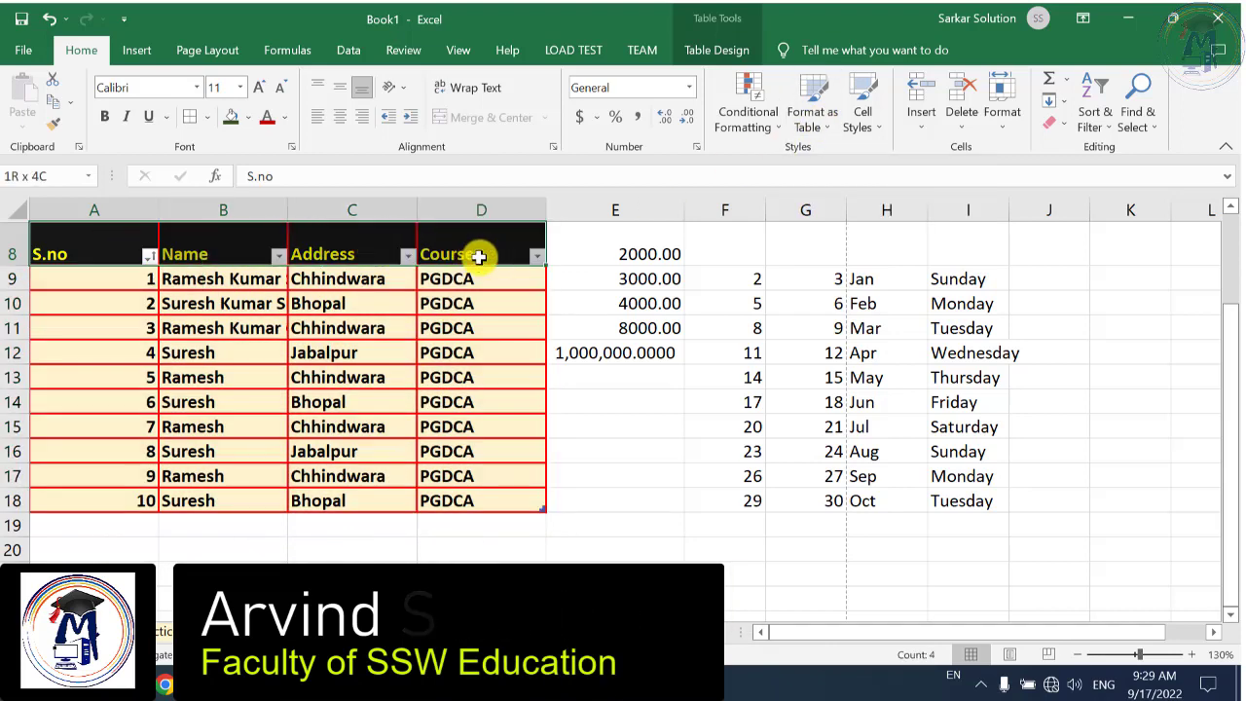
{"action": "left_click", "coordinate": [811, 117]}
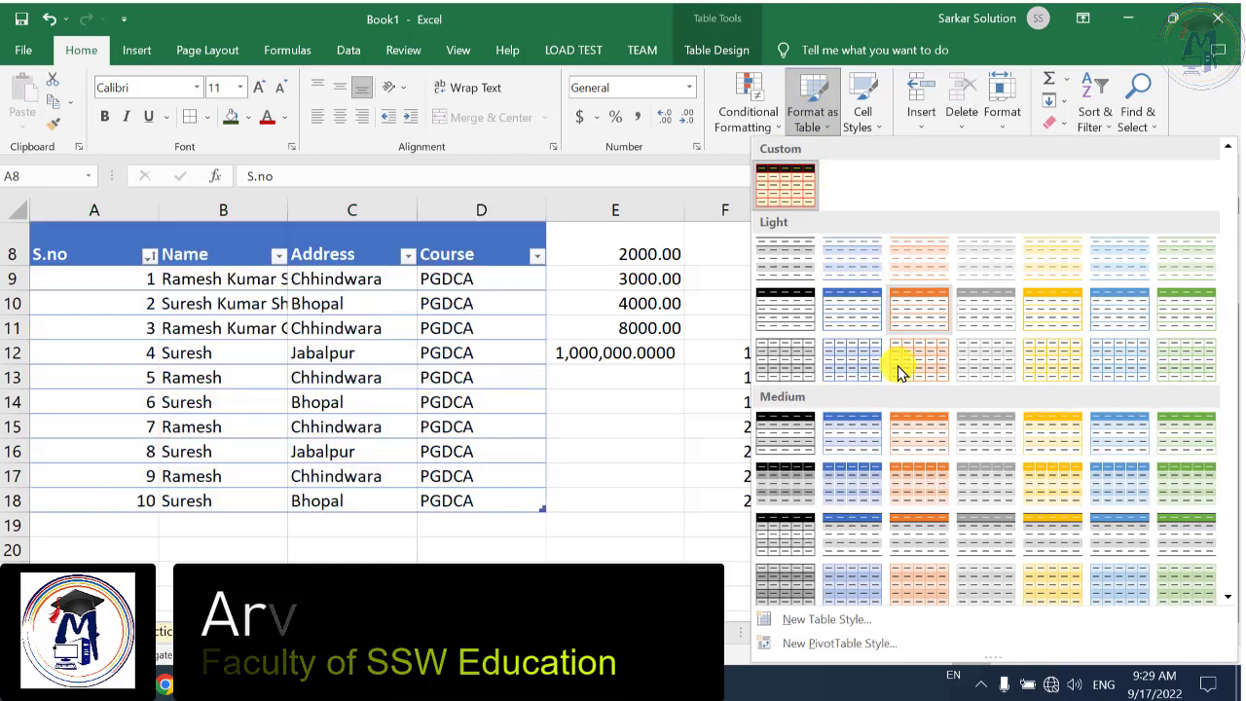
{"action": "left_click", "coordinate": [911, 431]}
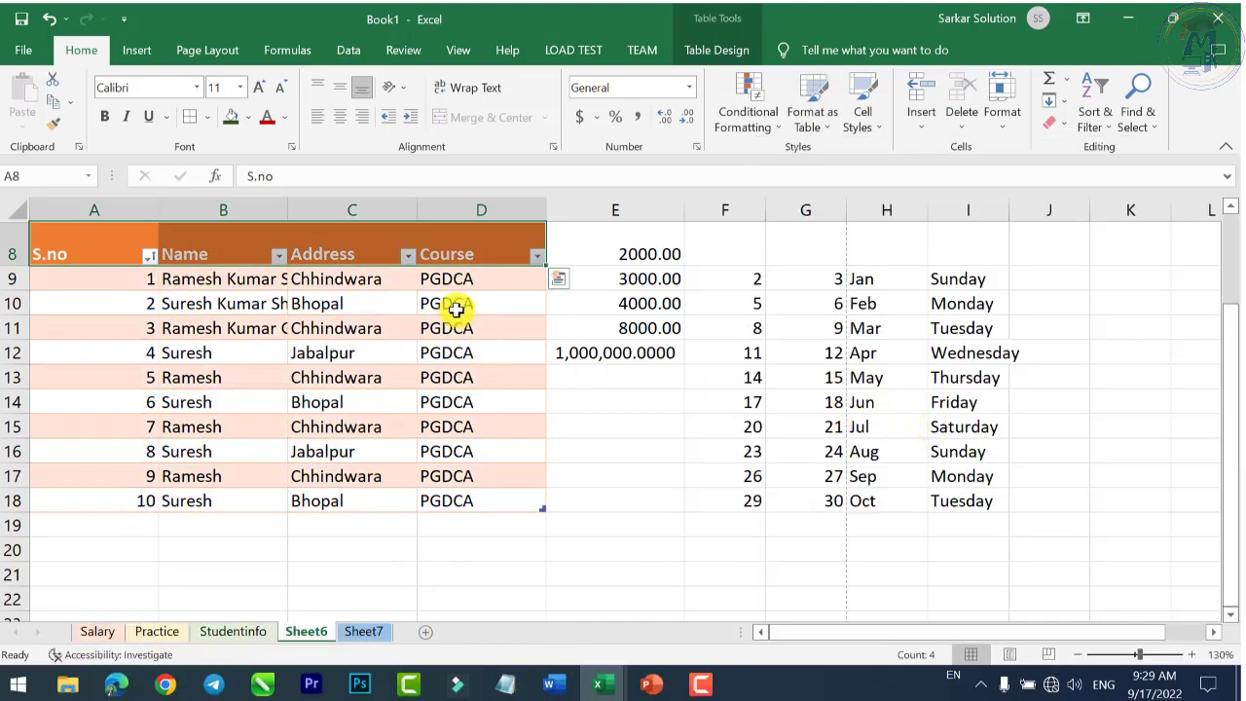
Centre the header labels at 16-point size and show Table Design options
{"action": "left_click", "coordinate": [343, 118]}
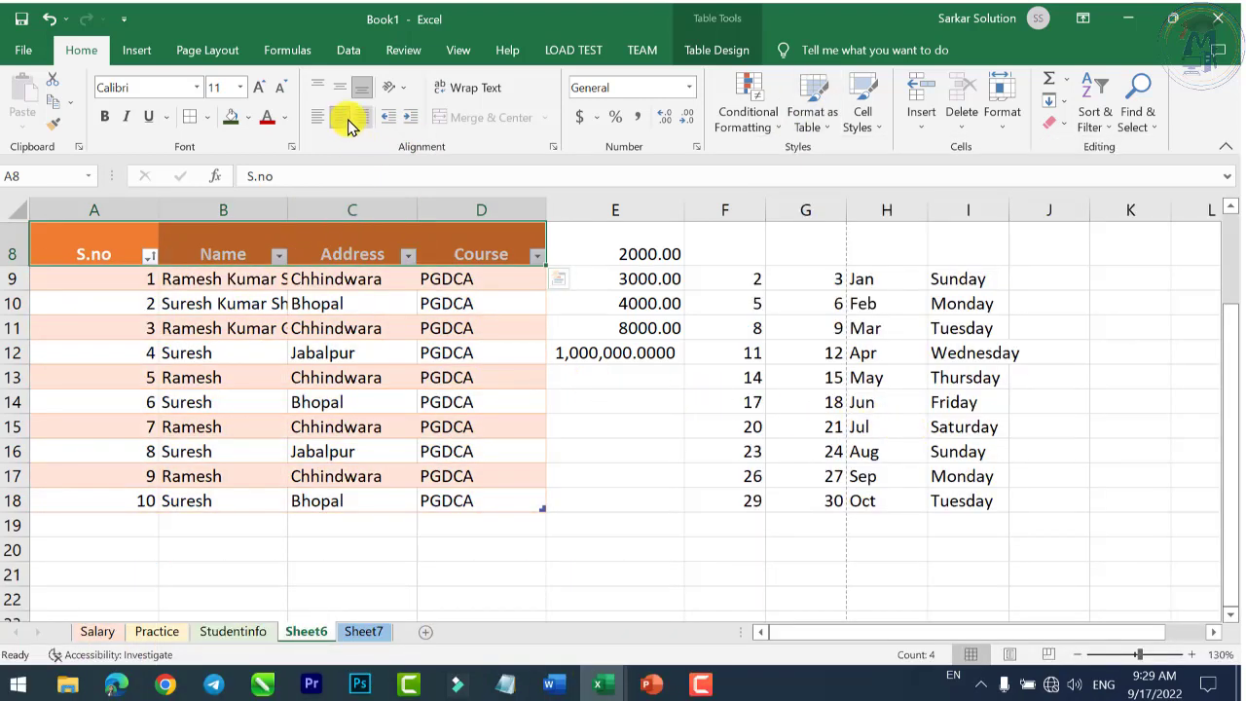
{"action": "left_click", "coordinate": [259, 88]}
{"action": "left_click", "coordinate": [259, 88]}
{"action": "left_click", "coordinate": [259, 88]}
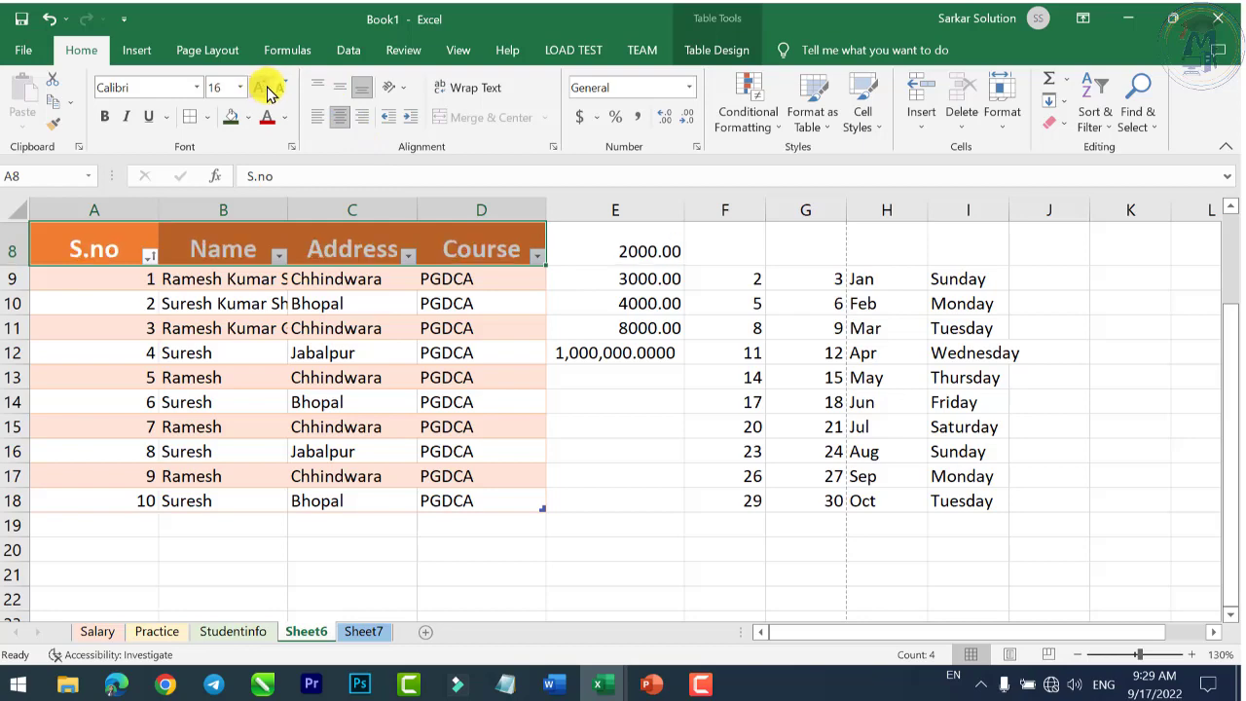
{"action": "left_click", "coordinate": [714, 50]}
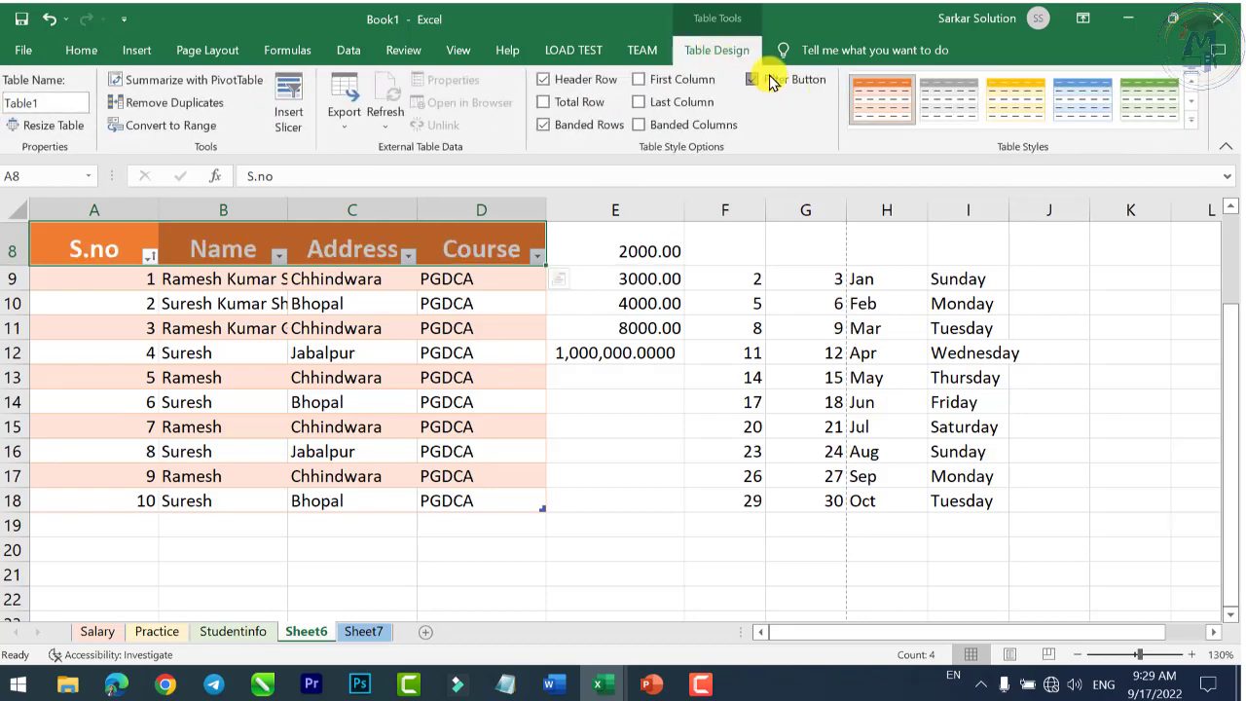